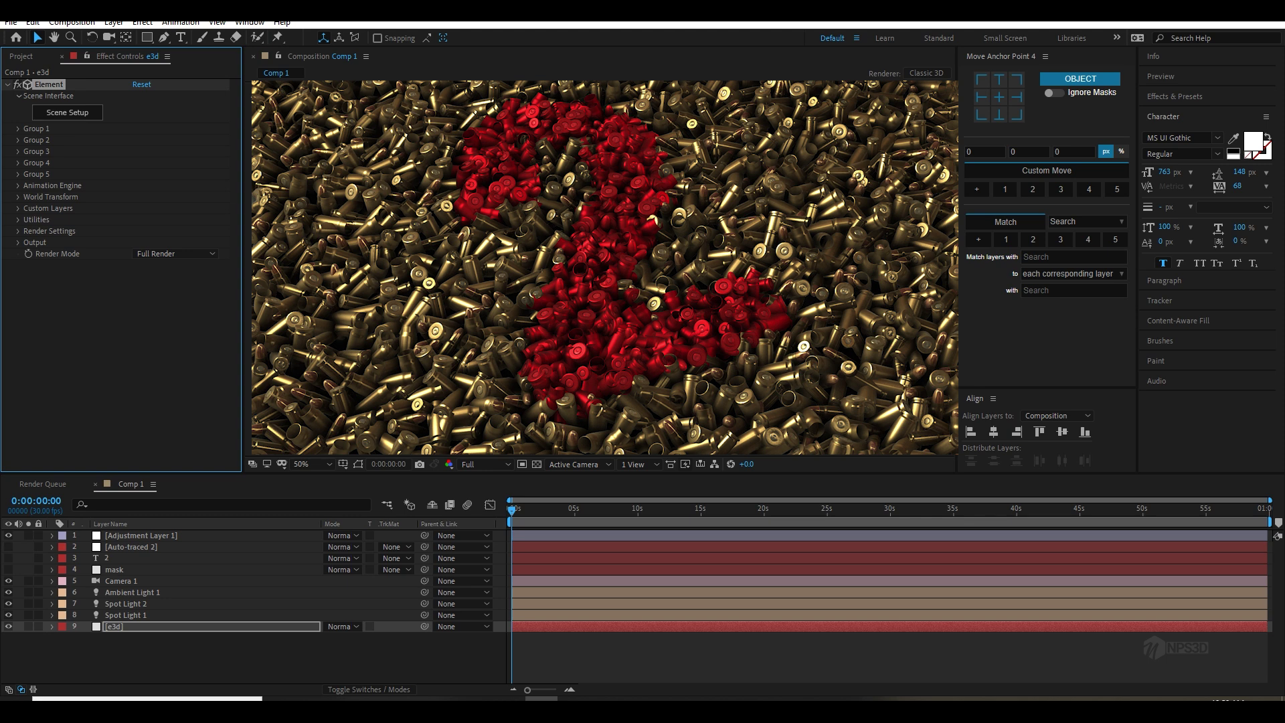
key(c)
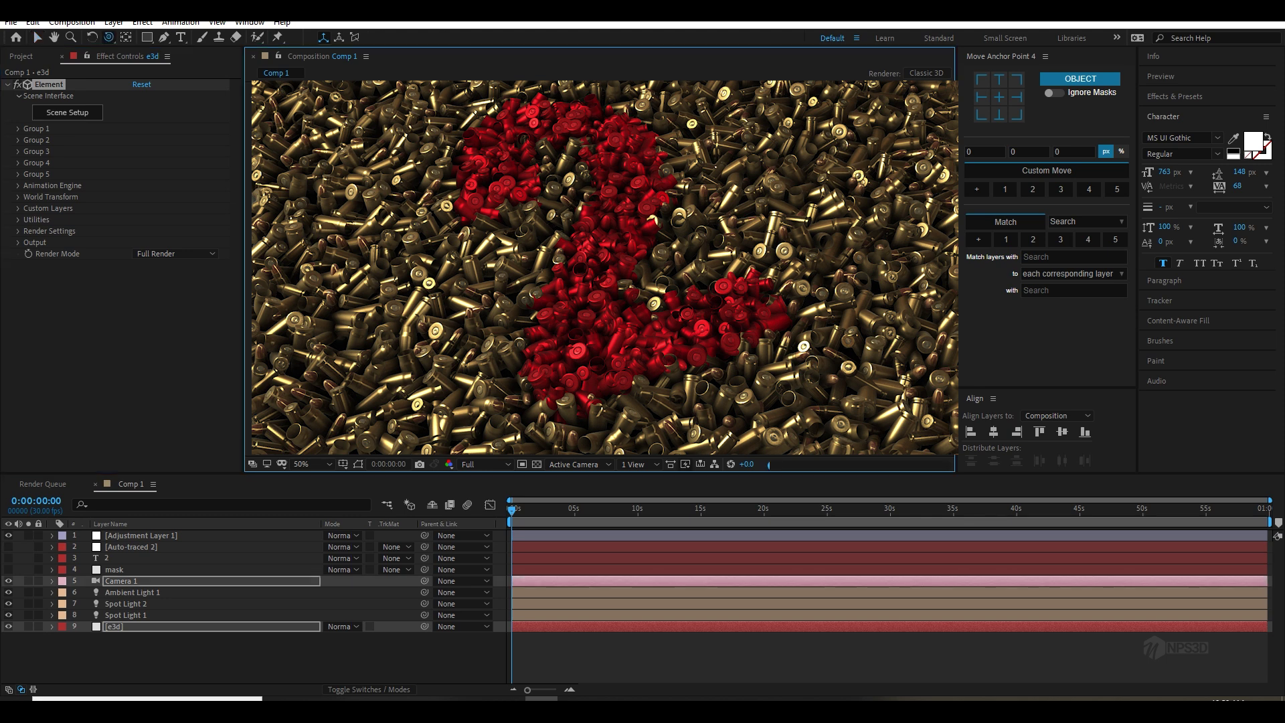
click(200, 627)
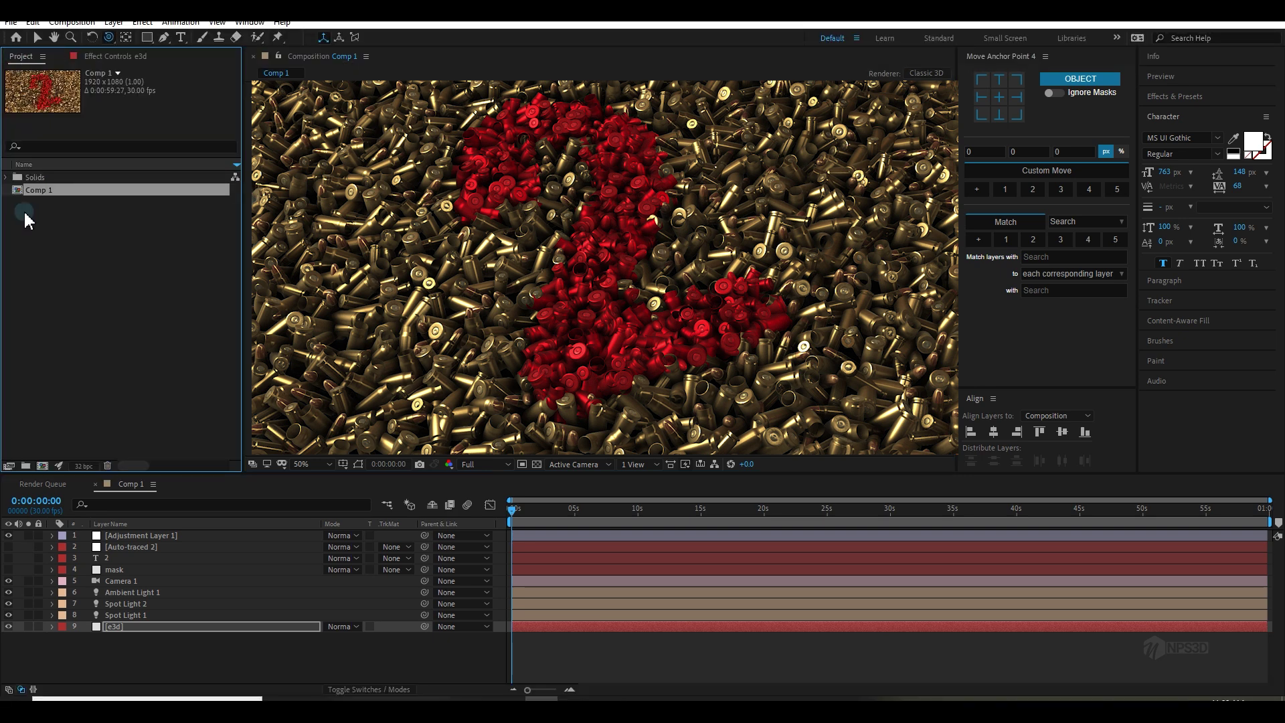
Step: Create a new 1920 x 1080 composition at 30 fps
click(74, 429)
click(42, 465)
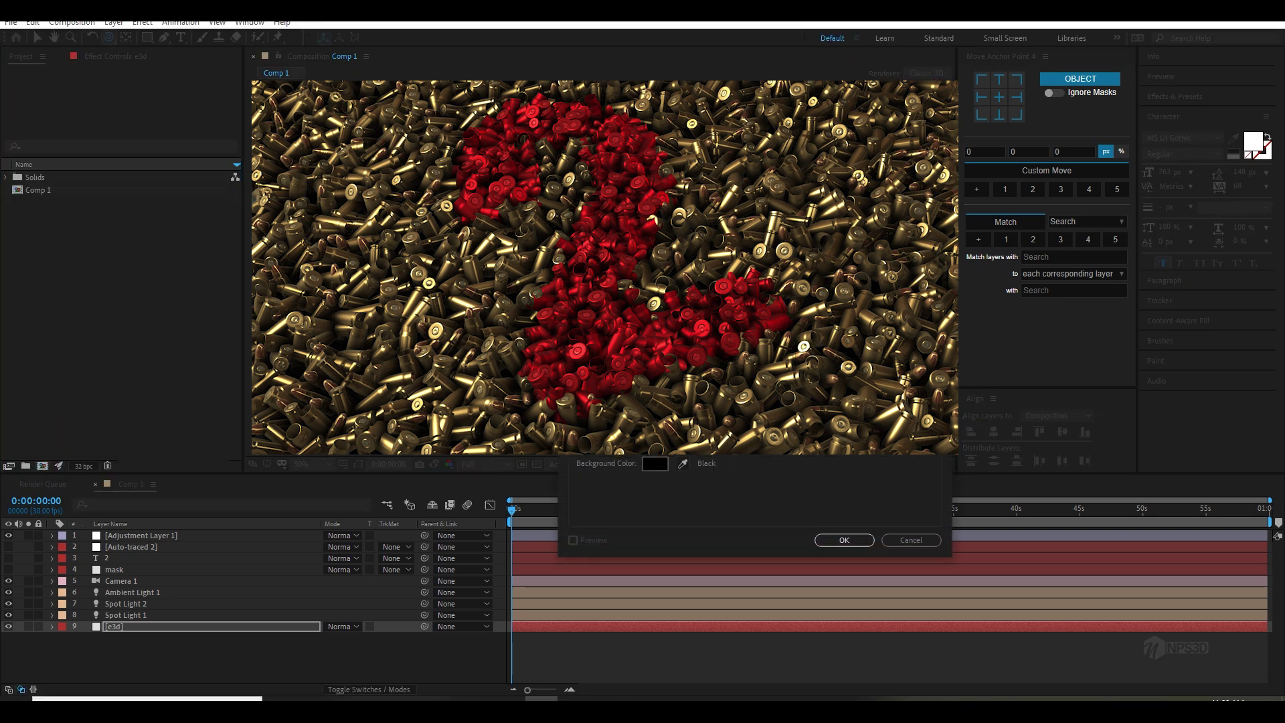
key(Return)
Step: Add a white solid layer named e3d to the new composition and apply the Element effect to it
right_click(267, 625)
mouse_move(350, 476)
click(472, 509)
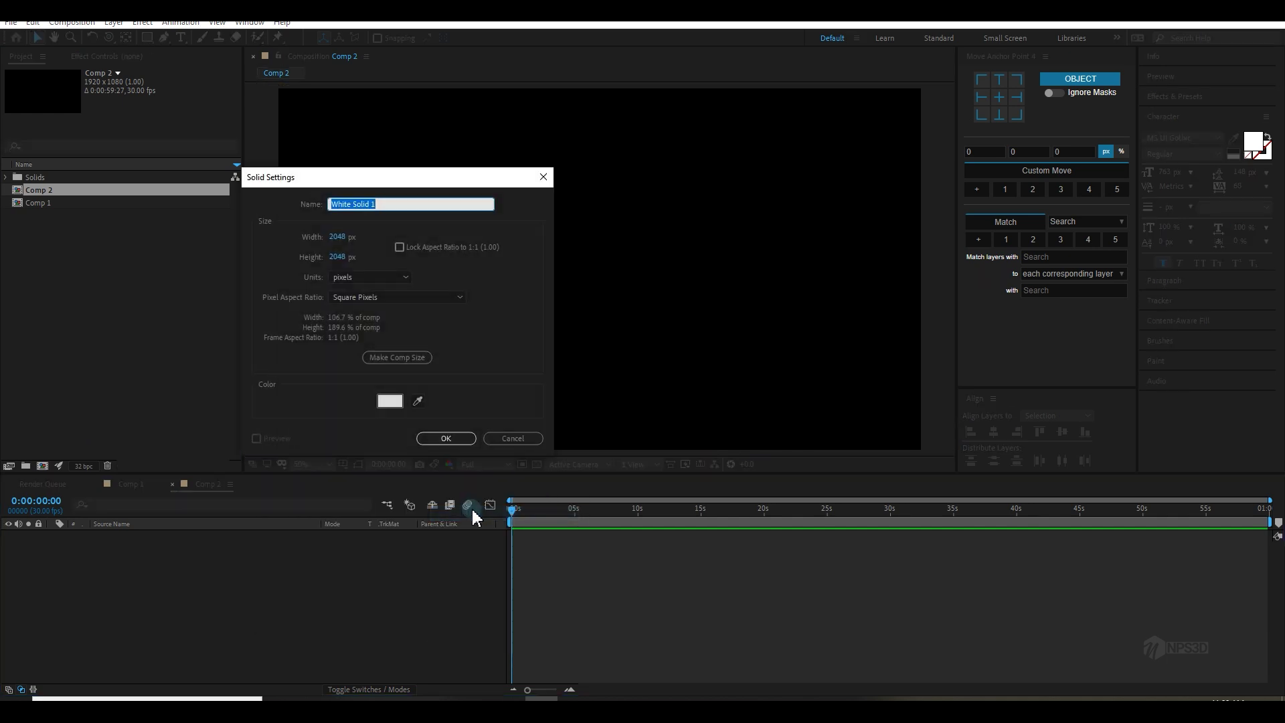
key(Return)
key(ctrl+space)
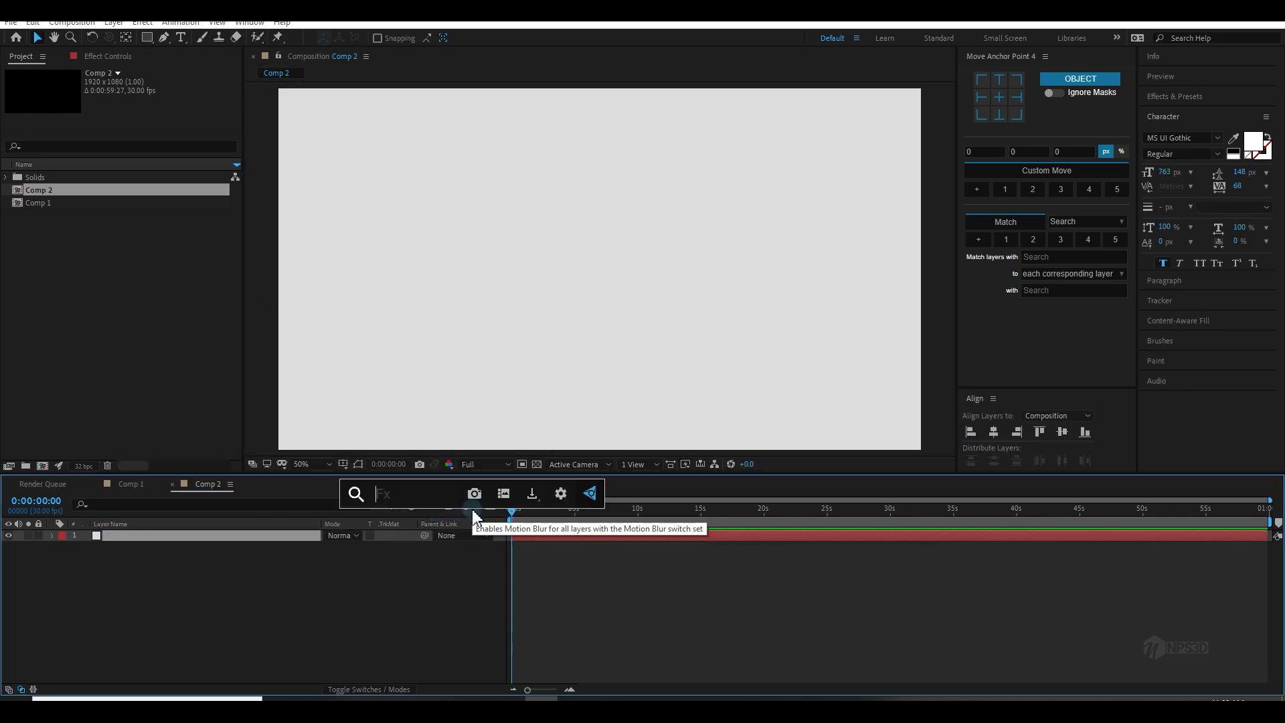
text(e3d)
key(Return)
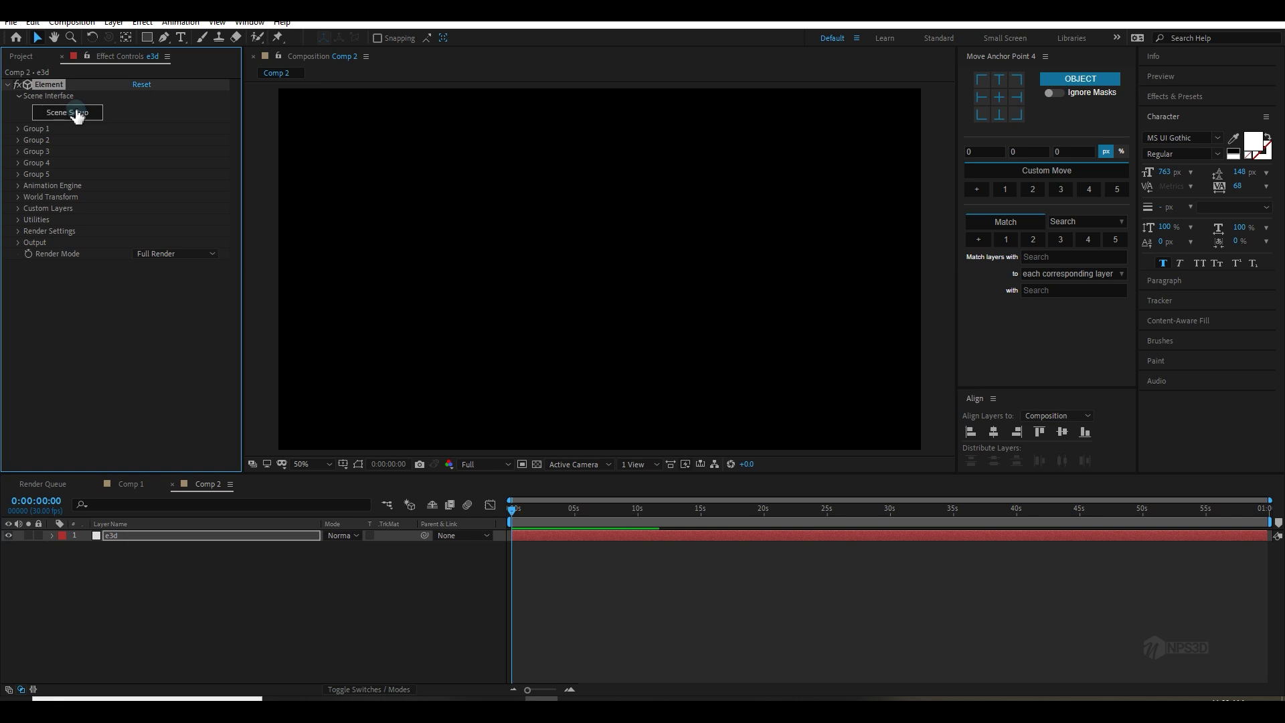
Step: Add the 25mm_group model from Projectile_Weapons to the Element scene, with draft textures turned off
click(75, 113)
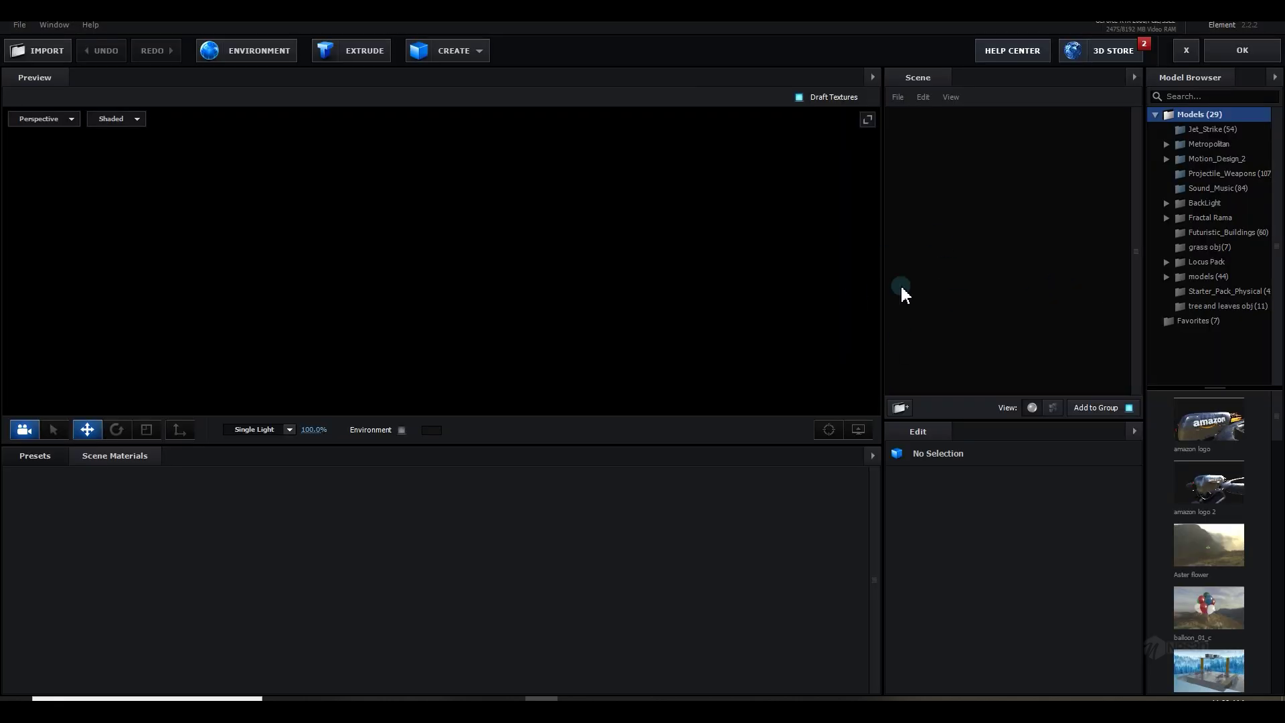
click(1219, 174)
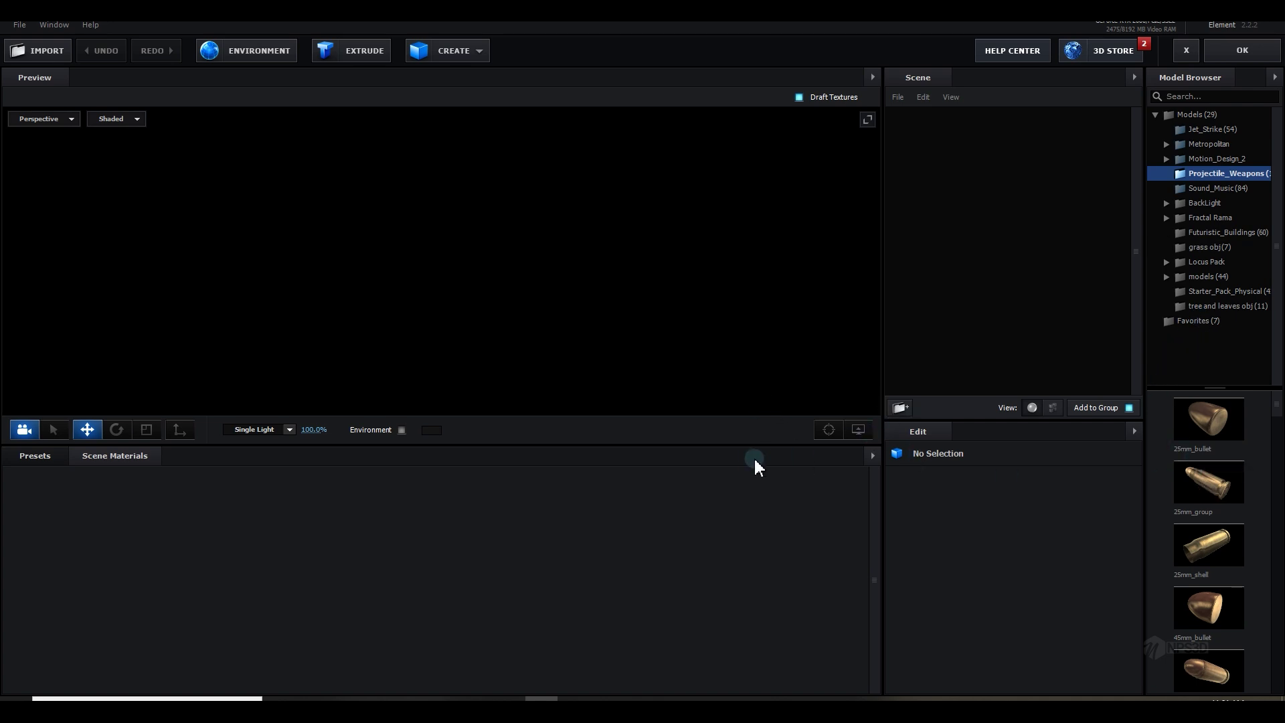
drag(743, 445, 743, 460)
click(850, 97)
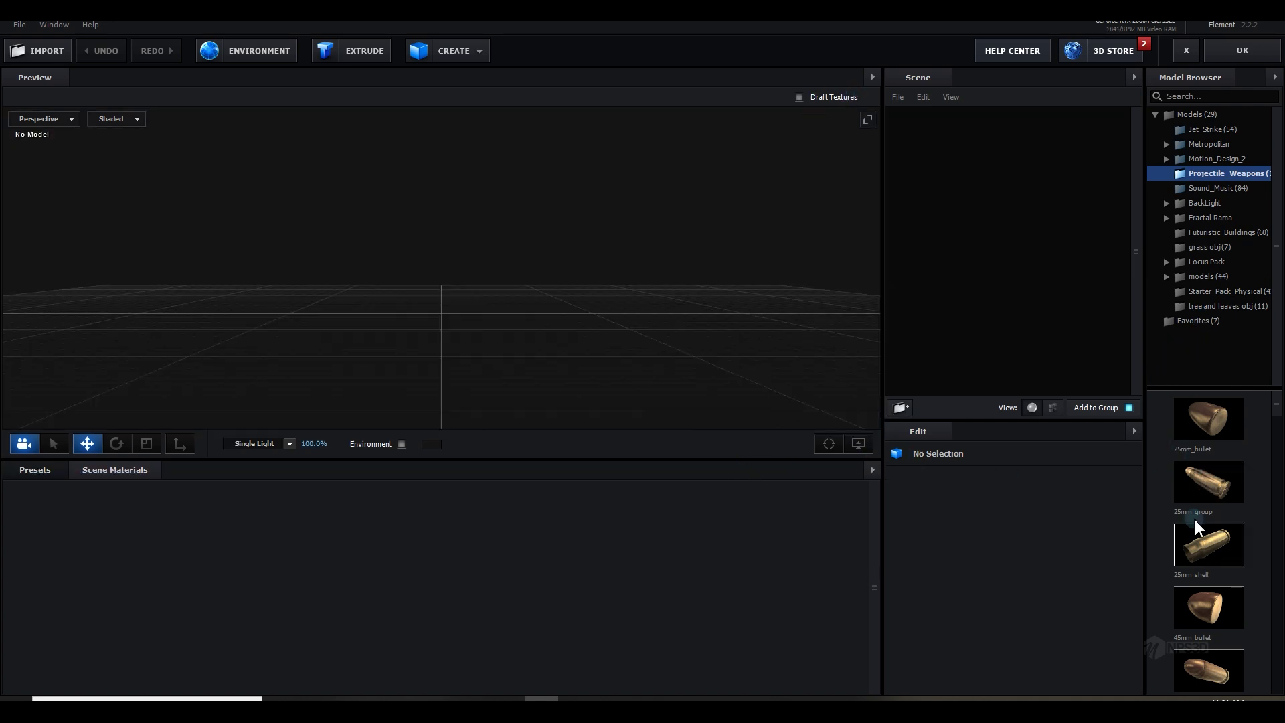
click(1209, 482)
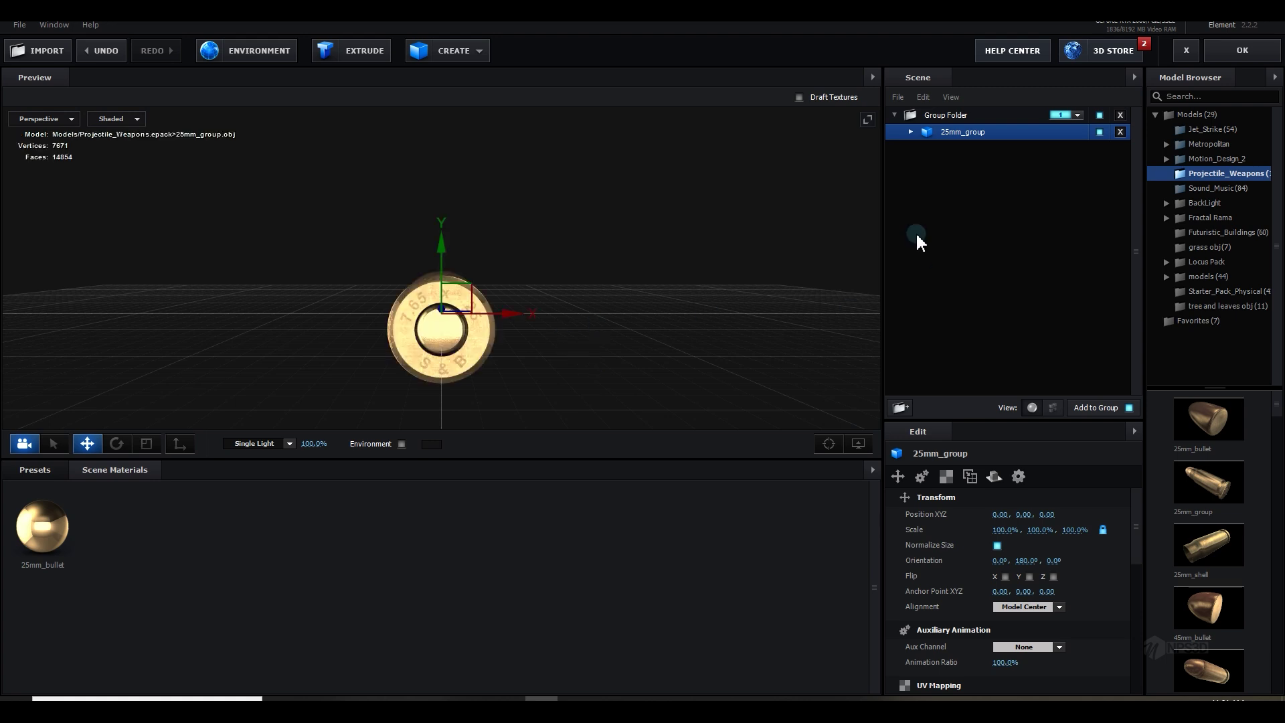
Step: Add a plane primitive to the Element scene
scroll(1015, 621, down, 3)
drag(676, 356, 573, 138)
click(489, 57)
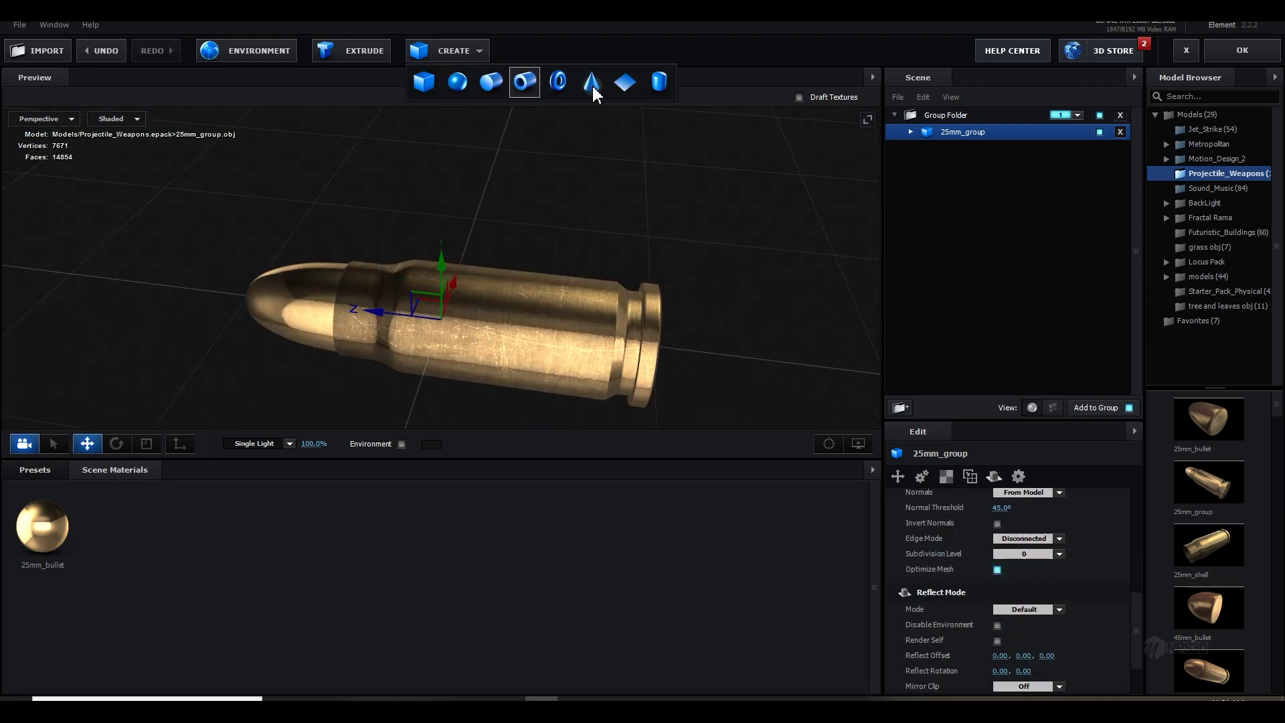
click(624, 83)
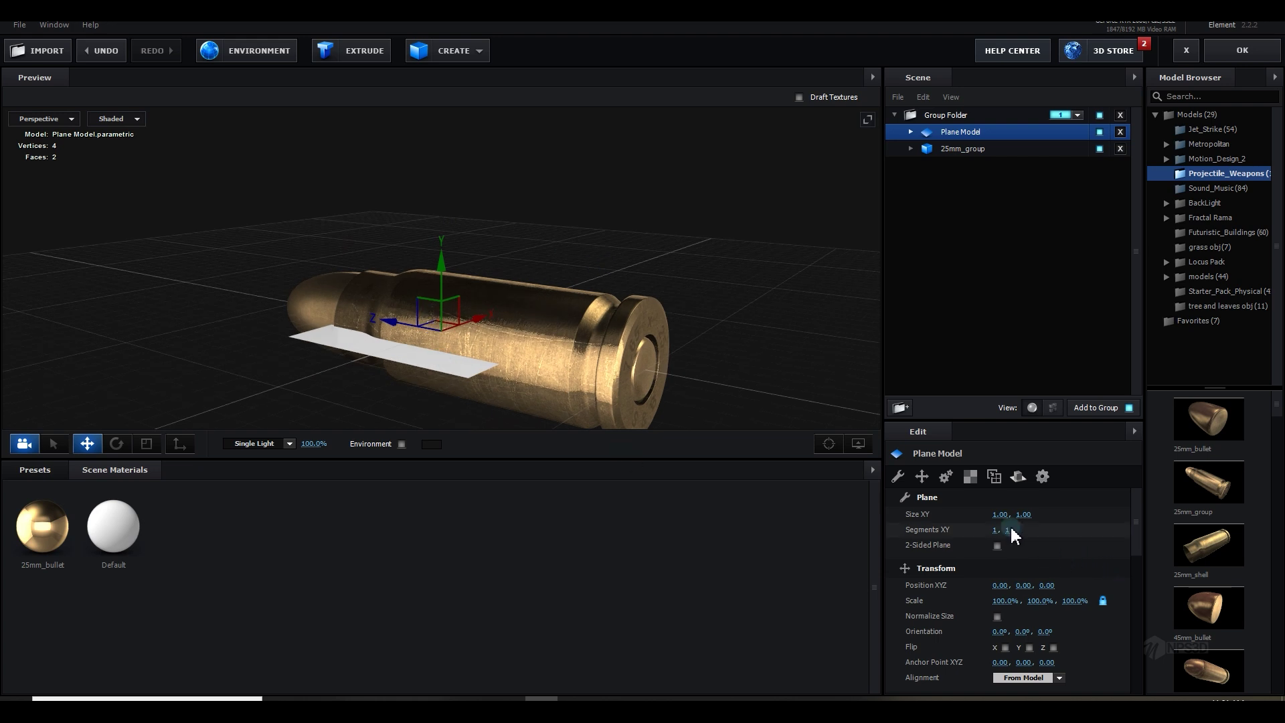
click(1002, 600)
key(Return)
key(ctrl+z)
Step: Add the 25mm_shell model to the scene and scale the bullet models down to 10%
click(969, 149)
scroll(1070, 606, up, 3)
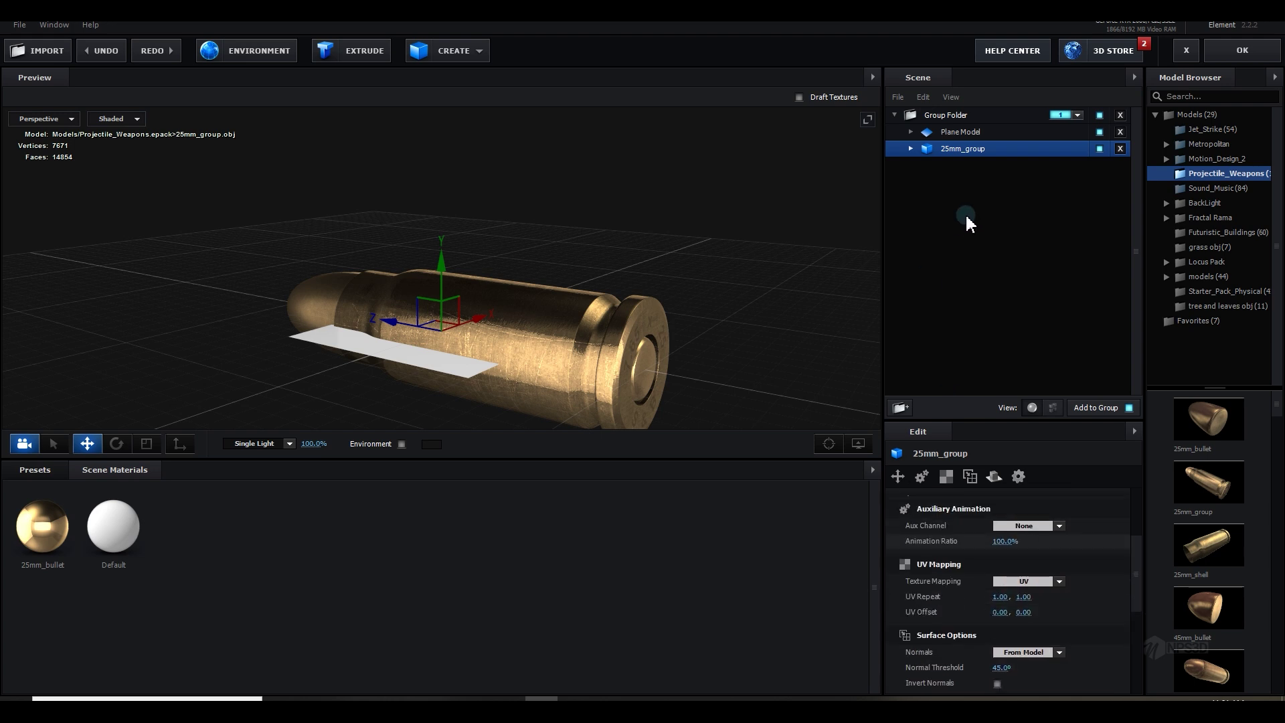
click(1208, 545)
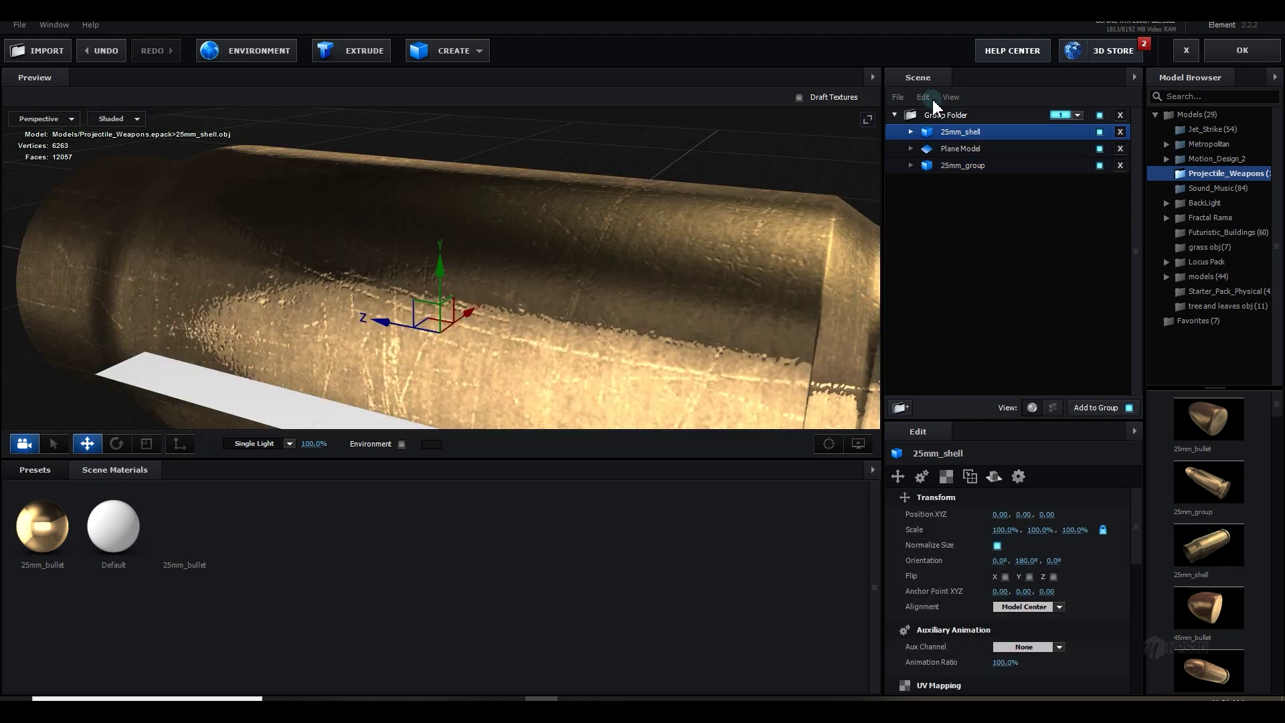
scroll(1024, 646, down, 3)
scroll(997, 663, up, 4)
click(1004, 530)
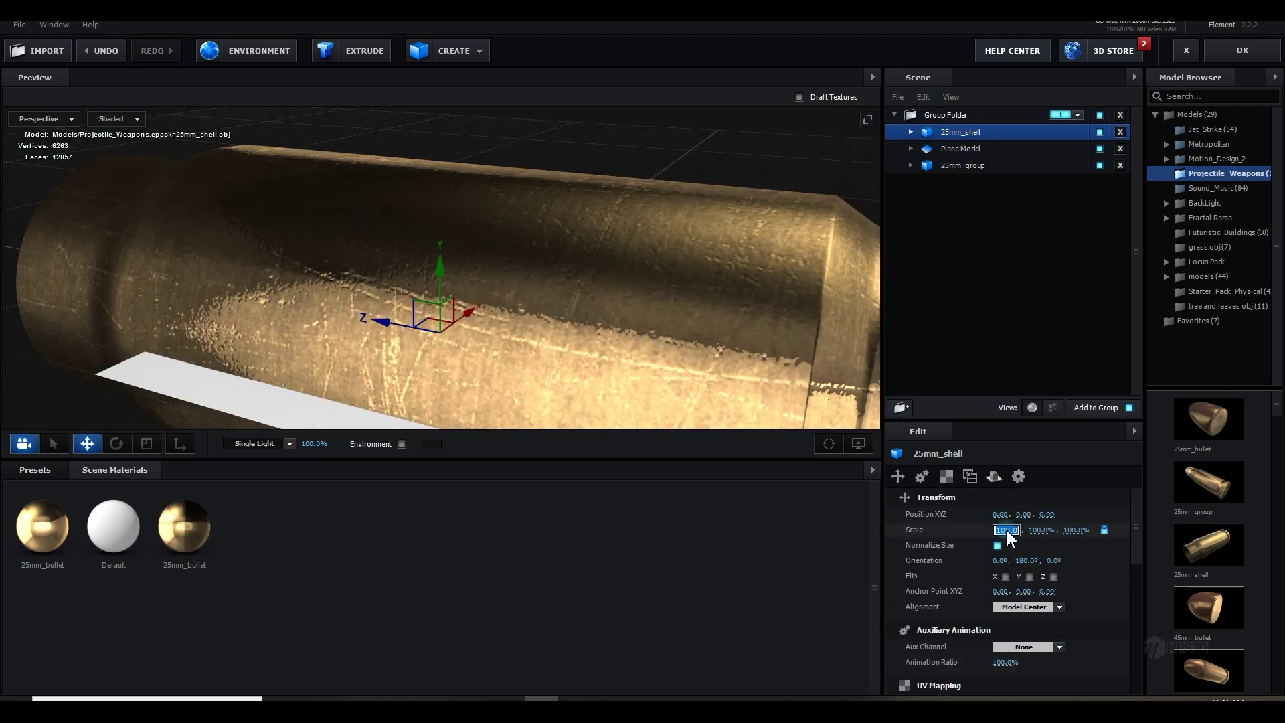
text(1)
key(Return)
Step: Move the 25mm_shell and 25mm_group models out of the group folder and assign both to group 2
drag(1021, 148, 1002, 306)
drag(987, 132, 1002, 252)
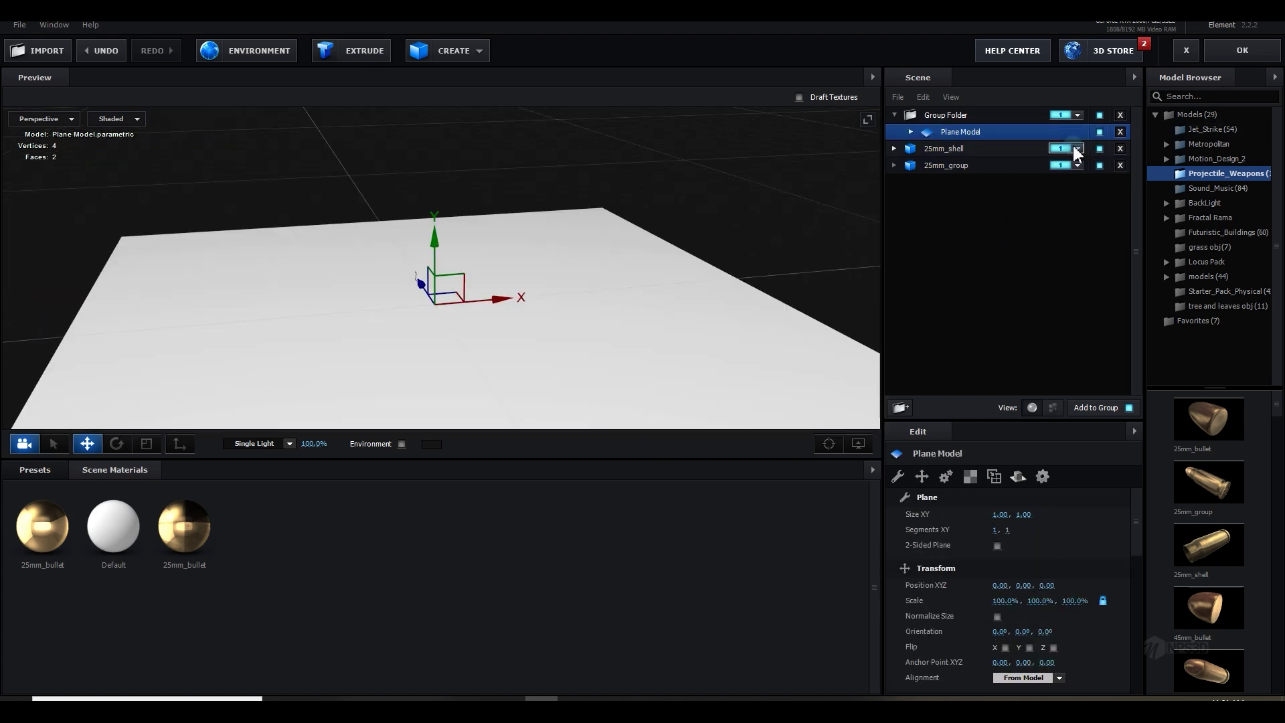
click(1077, 149)
click(1083, 169)
click(1083, 169)
Step: Switch the 25mm_group model's bullet material to the Physical Shader
click(1031, 165)
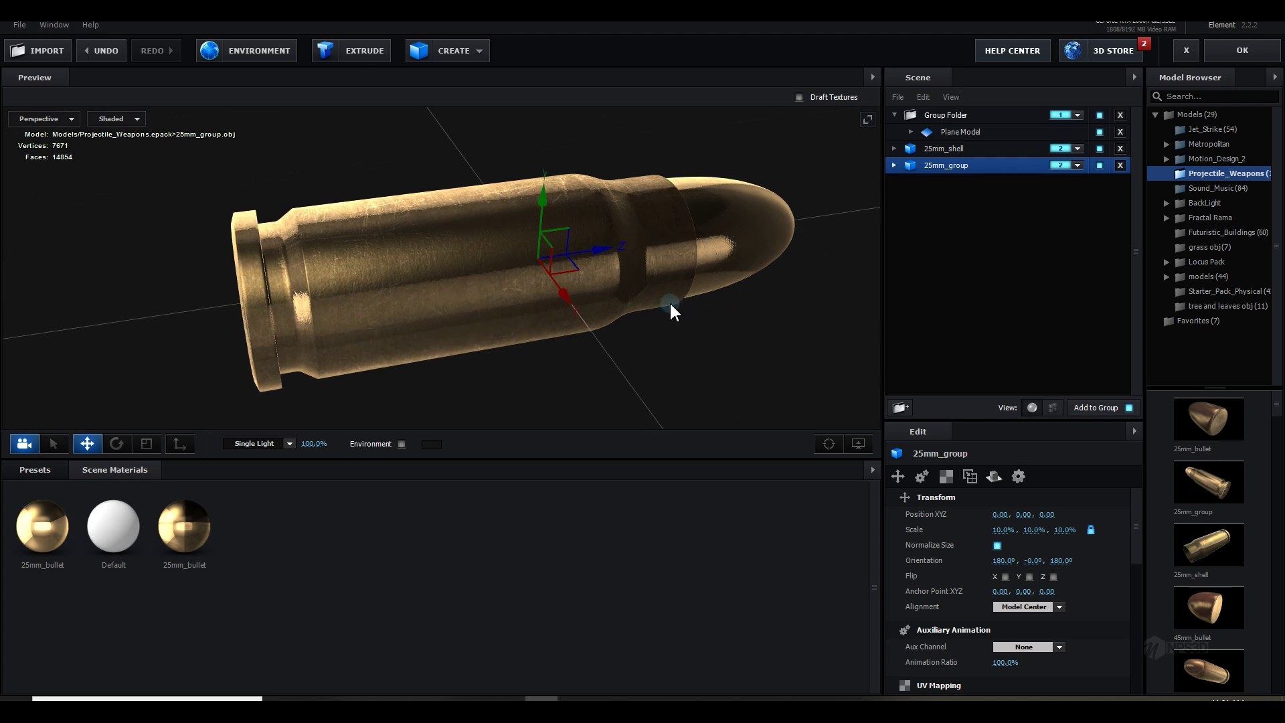
click(894, 166)
click(957, 183)
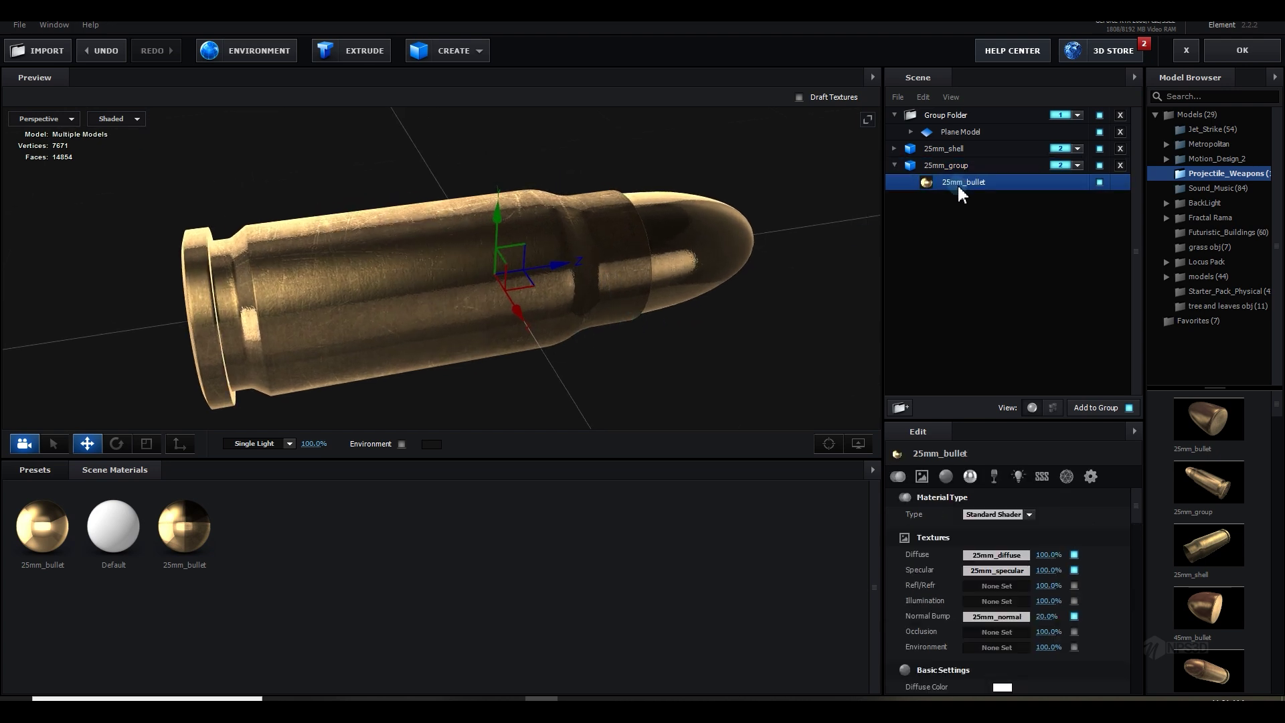
click(996, 514)
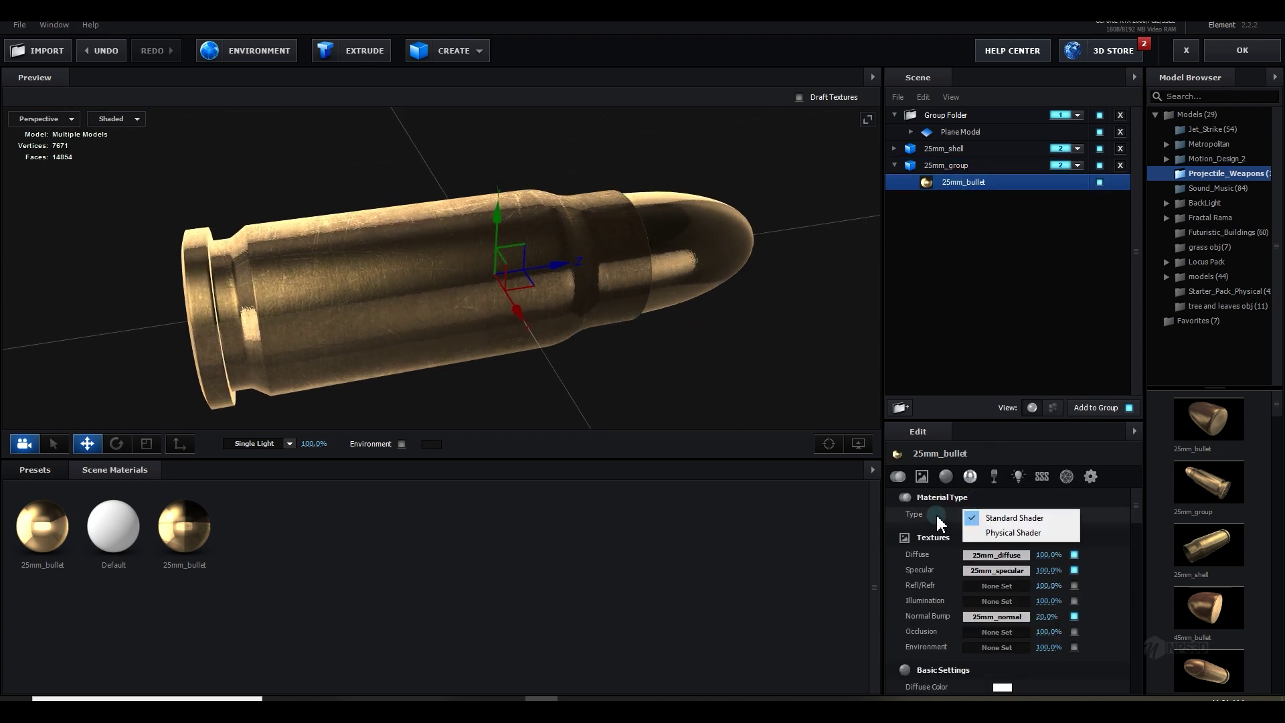
click(1003, 532)
drag(689, 322, 697, 316)
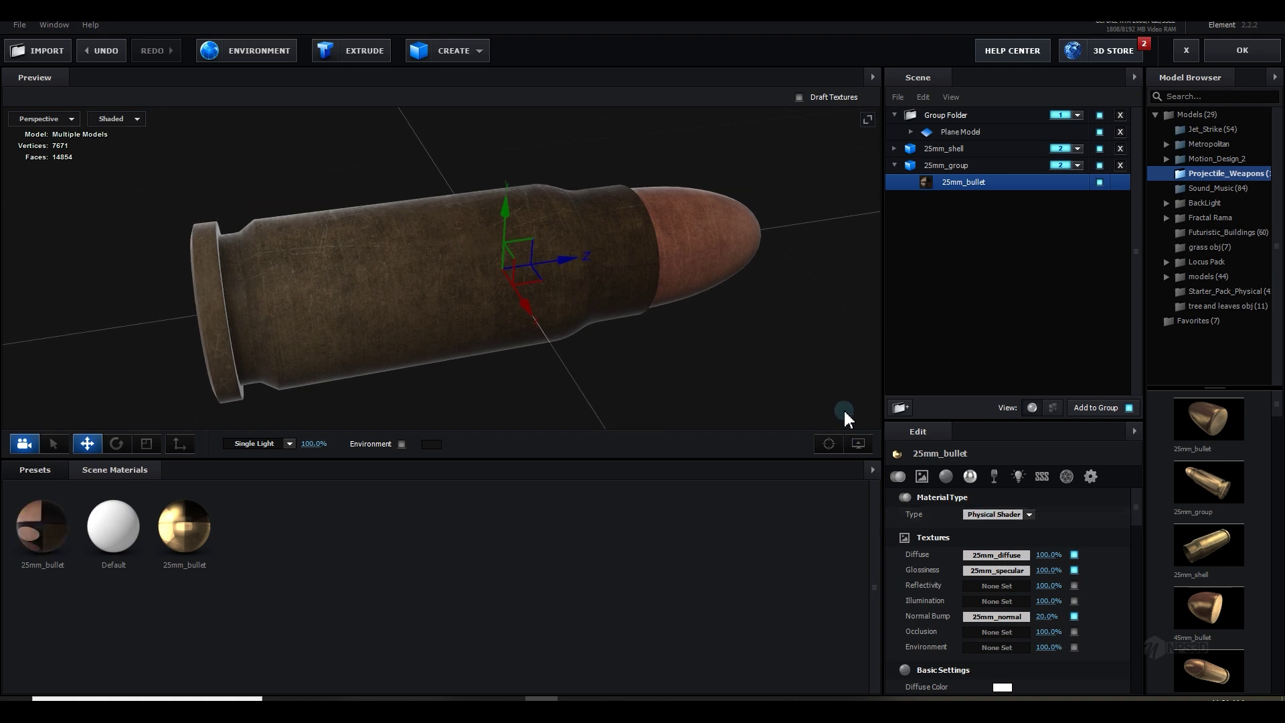
Step: Increase the bullet material's reflectivity and adjust its glossiness and normal bump texture strengths
scroll(1035, 583, down, 5)
click(998, 593)
drag(1001, 586, 1241, 561)
scroll(1065, 567, up, 5)
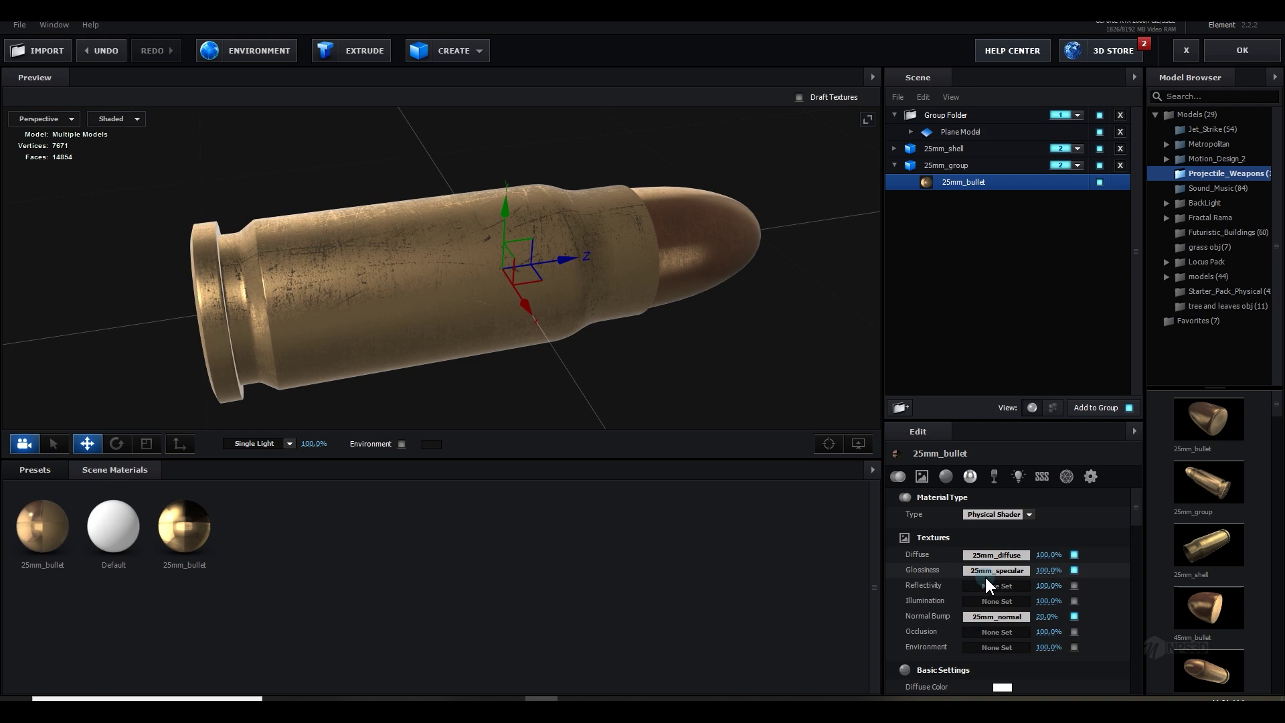
drag(1046, 571, 1020, 573)
drag(1042, 617, 1099, 611)
Step: Give the 25mm_shell material the Physical Shader with a 42% normal bump, and apply the scene
click(894, 148)
click(937, 165)
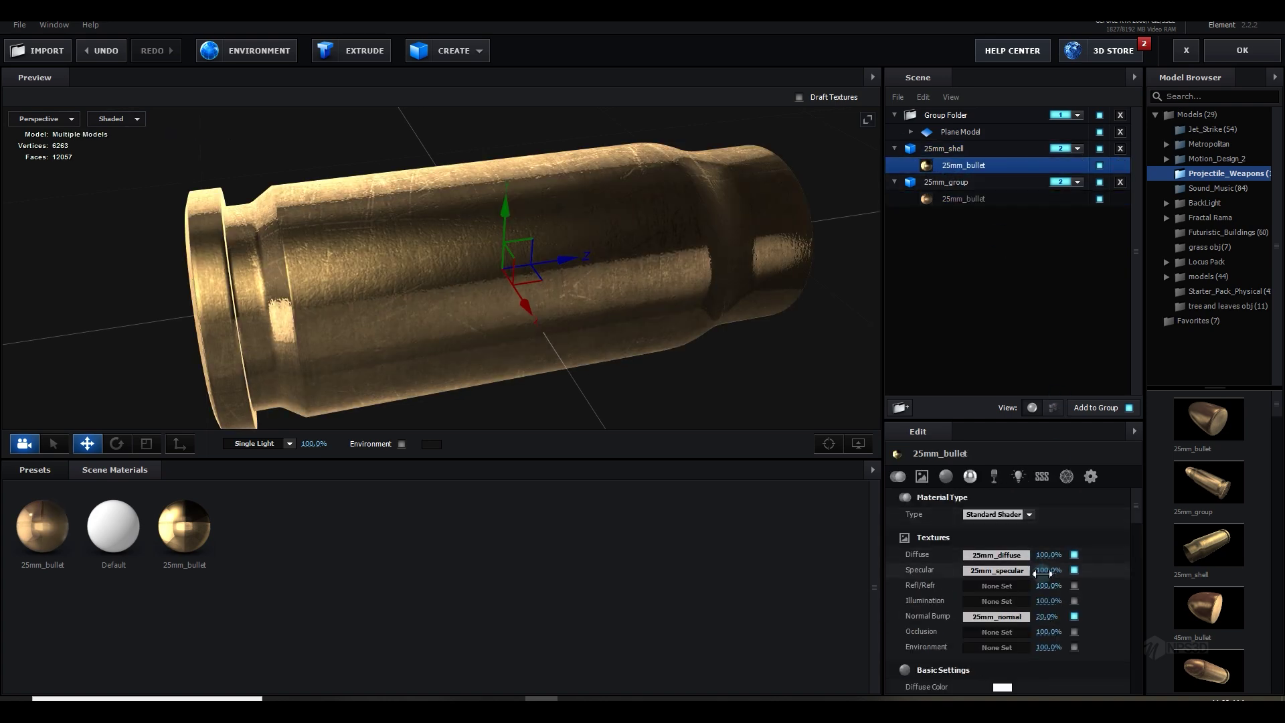
mouse_move(814, 250)
mouse_down()
mouse_move(782, 263)
mouse_move(748, 242)
mouse_move(820, 246)
mouse_up()
scroll(749, 242, down, 2)
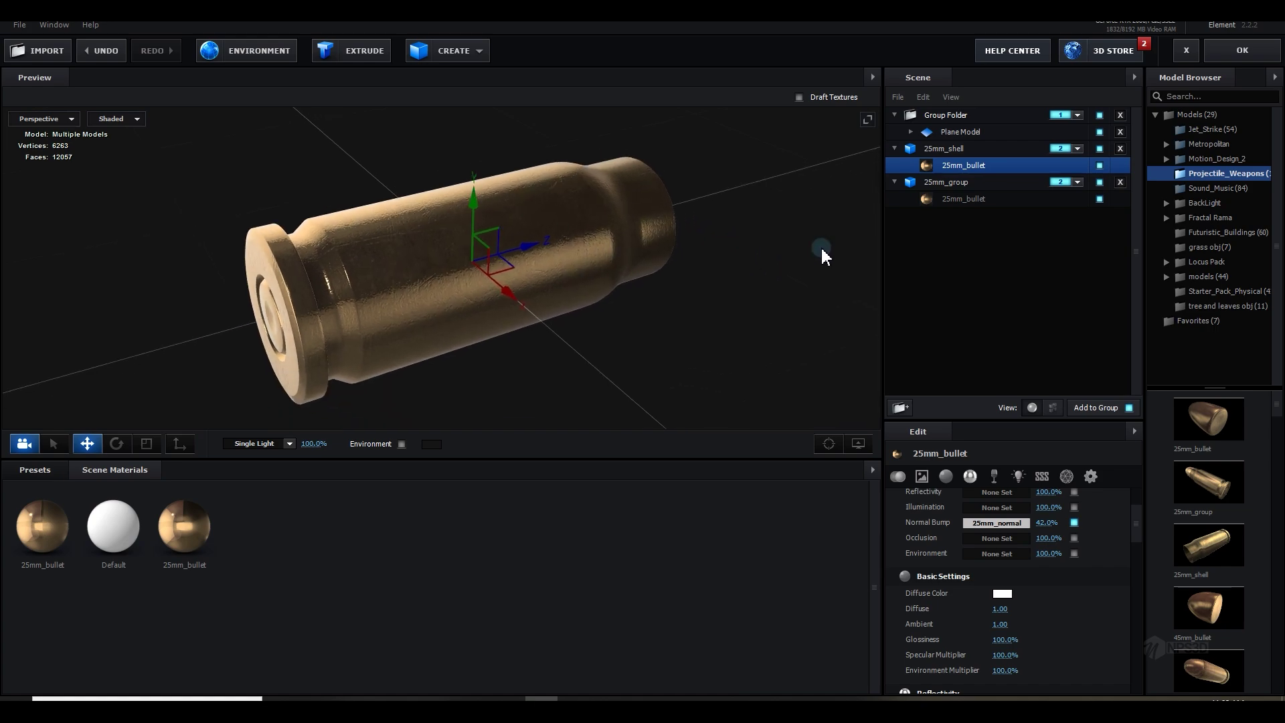
click(1241, 51)
Step: Add a camera to the composition and reset its transform
right_click(324, 428)
mouse_move(469, 435)
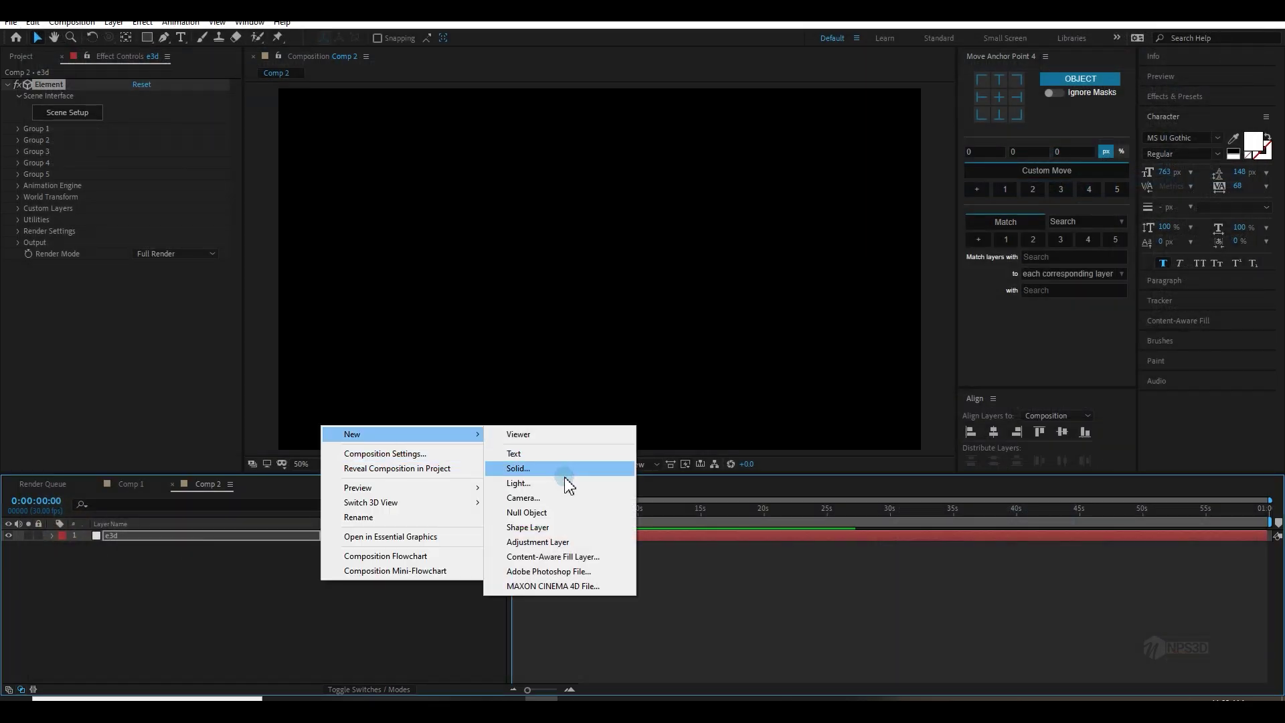
click(556, 501)
click(1153, 516)
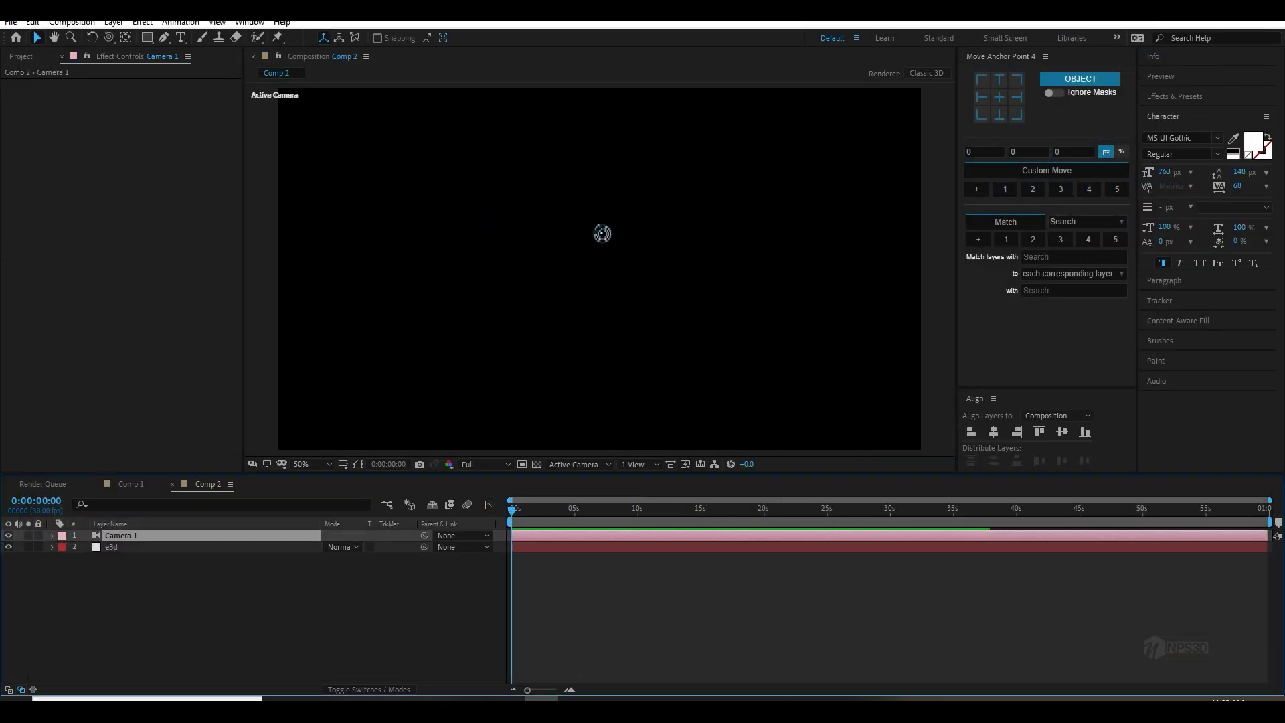
right_click(184, 538)
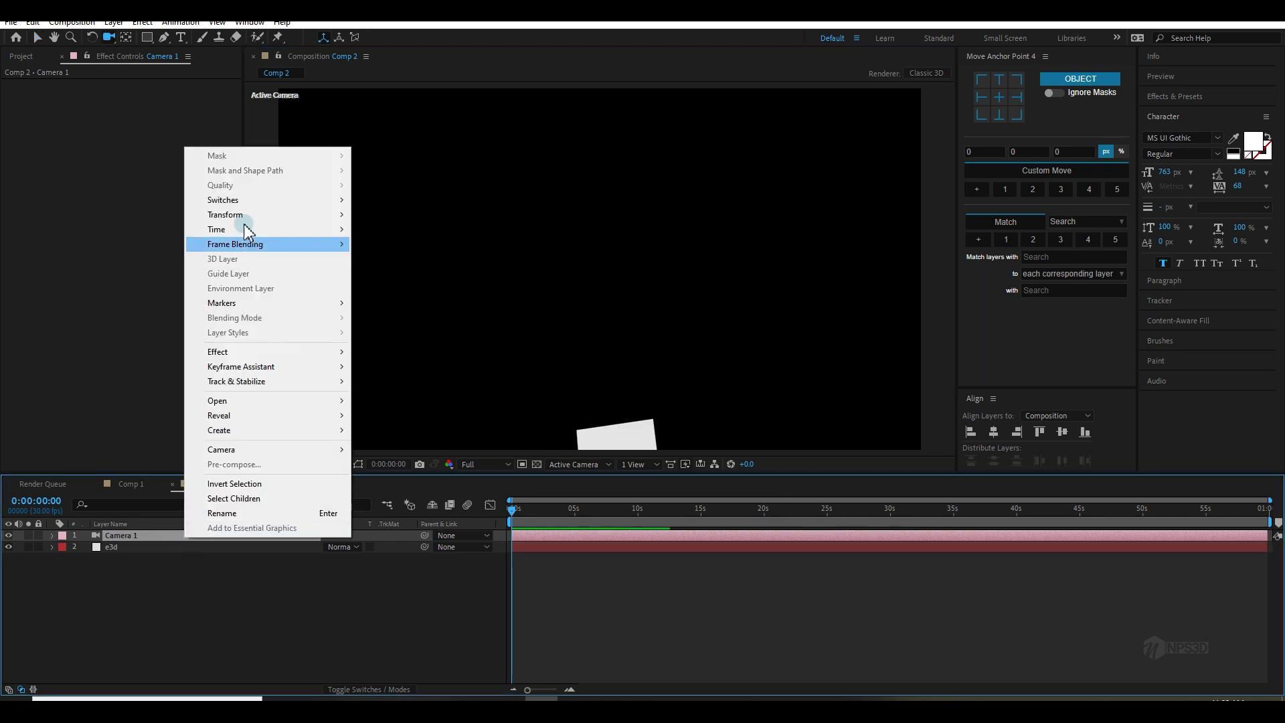
mouse_move(234, 215)
click(384, 216)
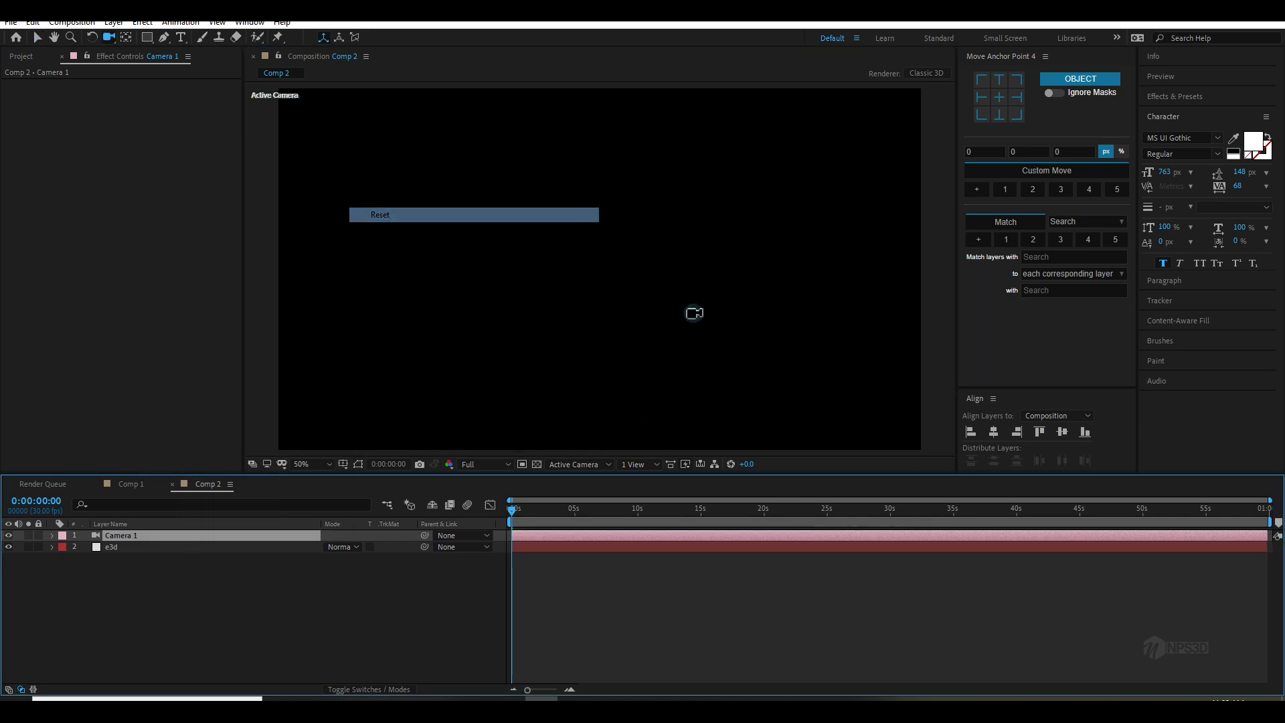
Step: Resize the e3d solid to match the composition size
scroll(509, 399, down, 2)
click(154, 547)
click(115, 24)
click(144, 52)
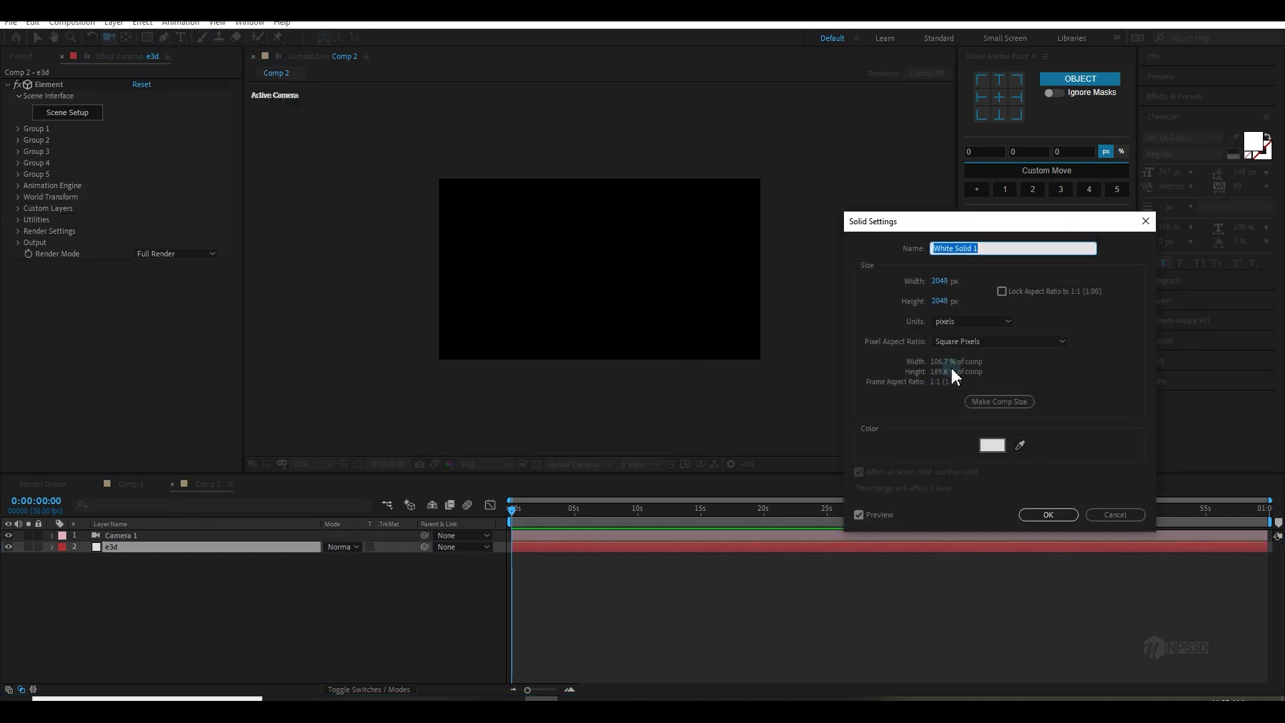
click(1008, 402)
click(1048, 514)
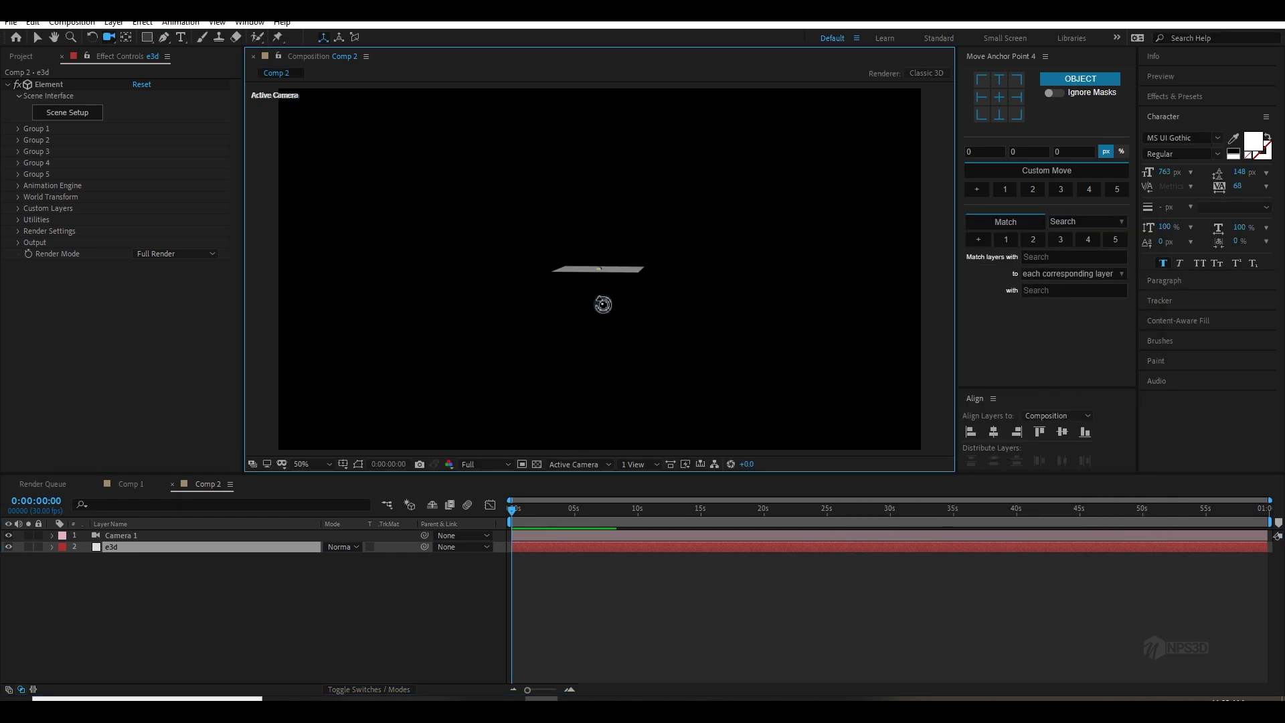
Step: Set the plane model's size to 12 by 12, make it two-sided, and apply the scene
click(88, 116)
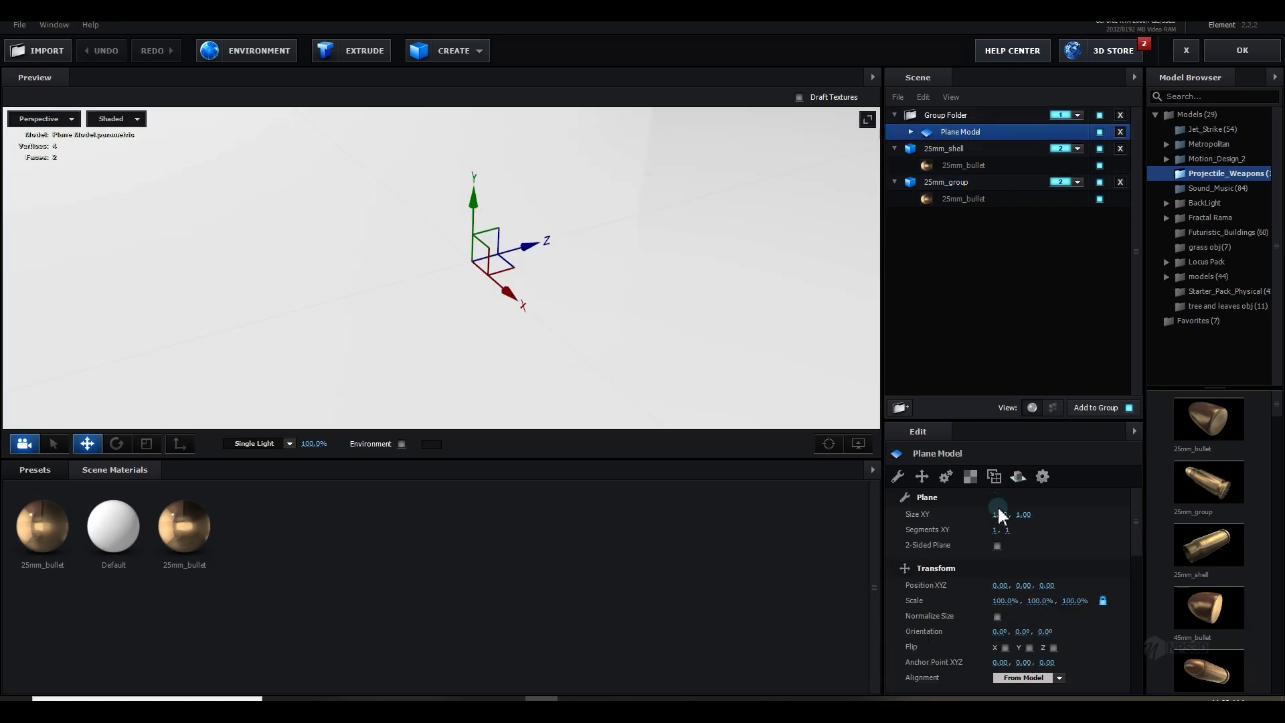
text(2)
key(Return)
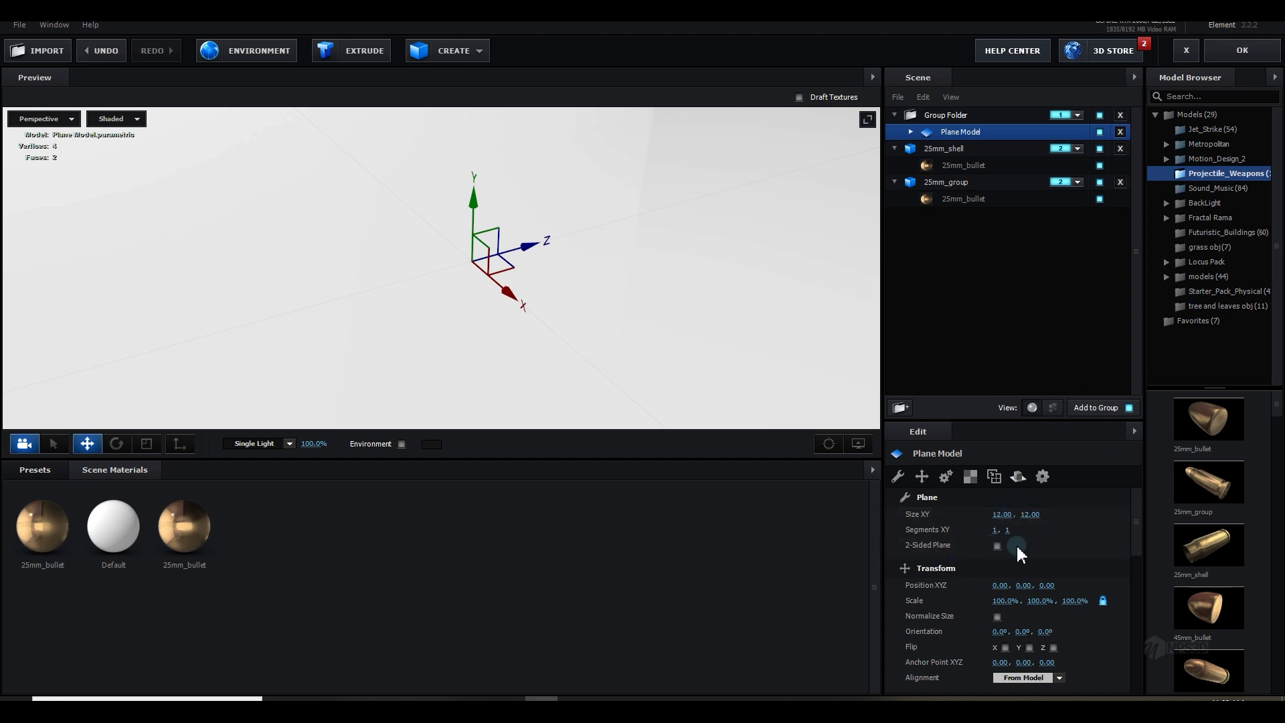
click(998, 545)
click(1240, 51)
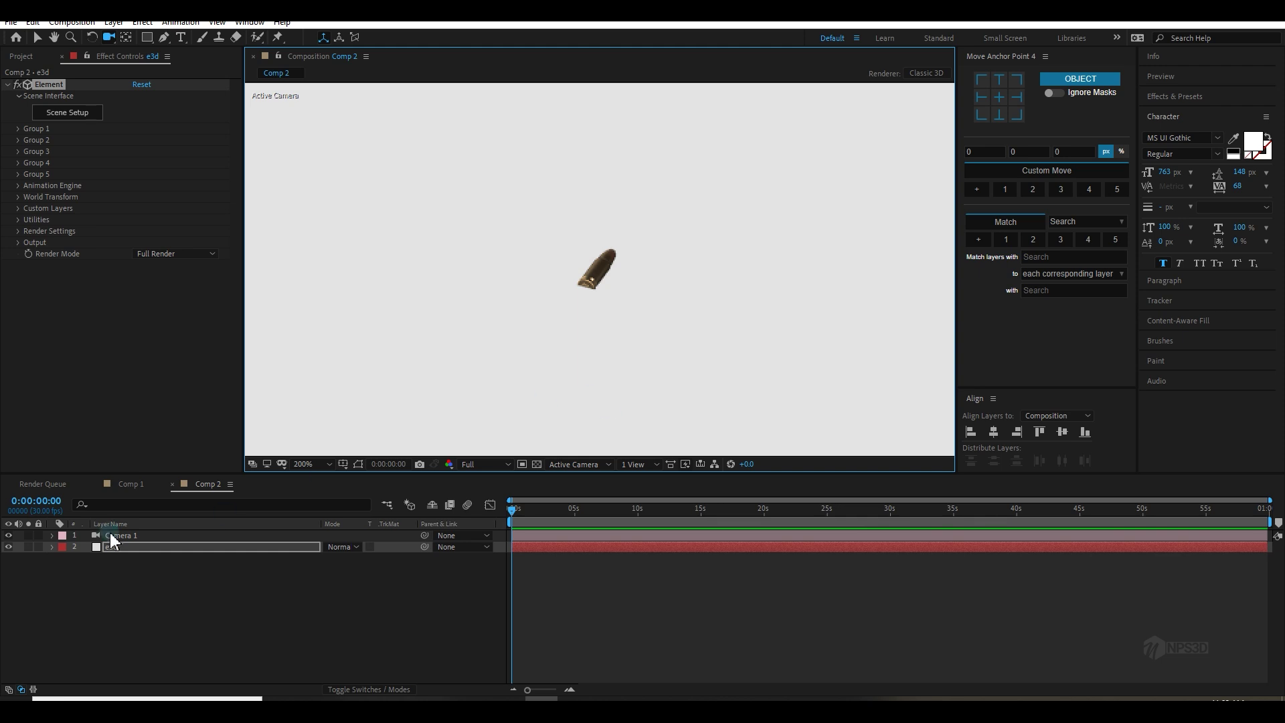
Step: Hide the e3d and Camera 1 layers
click(8, 547)
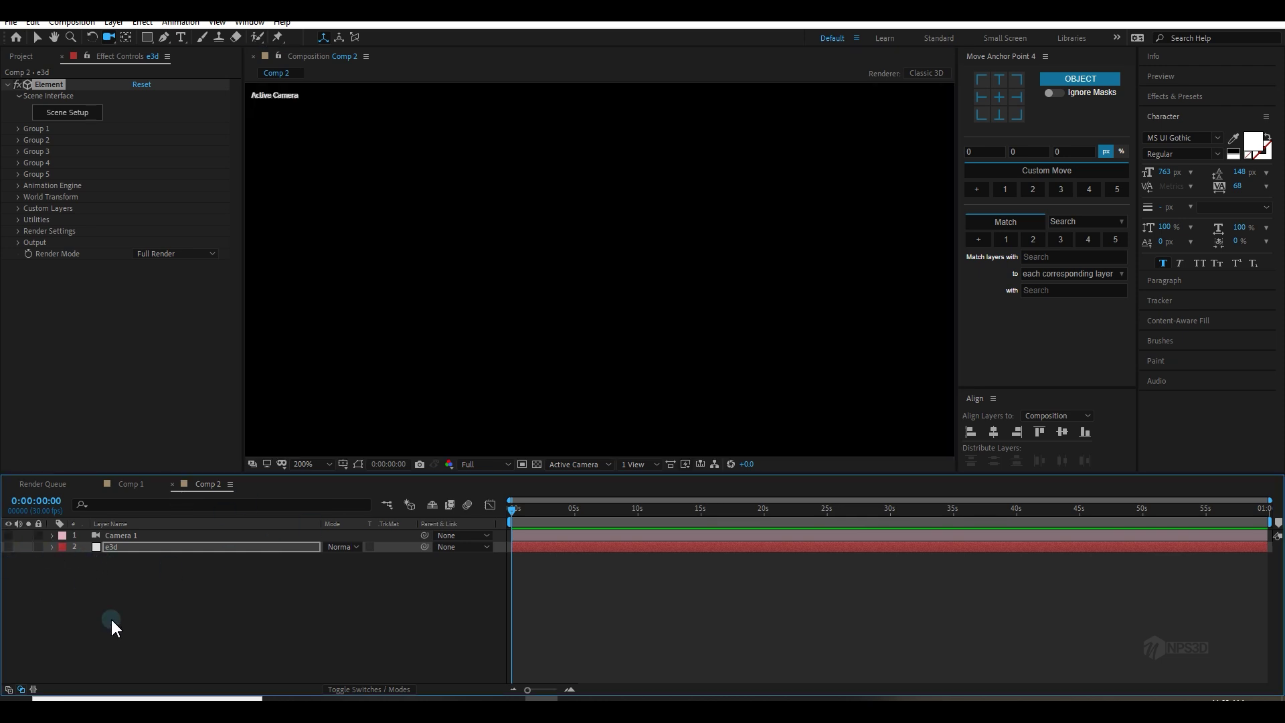
click(109, 625)
key(v)
Step: Create a 1920 x 1080 white solid named control
right_click(189, 557)
click(436, 477)
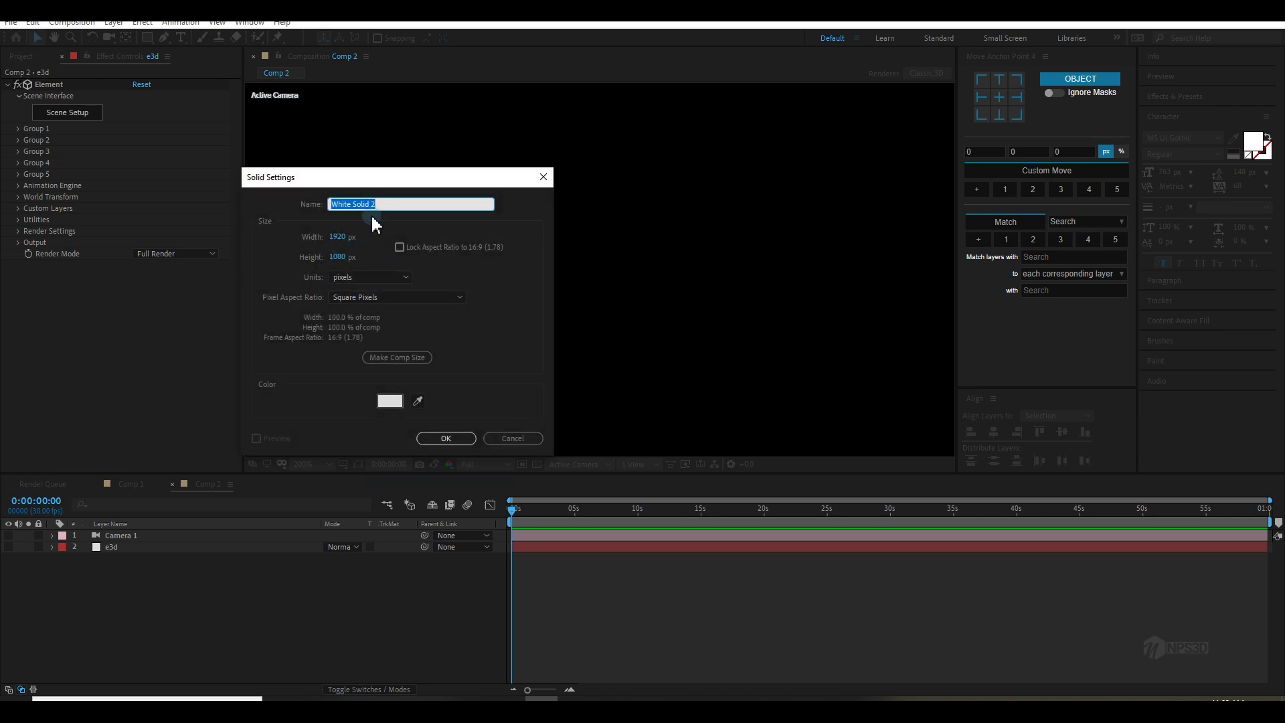
text(control)
key(Return)
Step: Hide the control layer and add a text layer reading 2
click(181, 38)
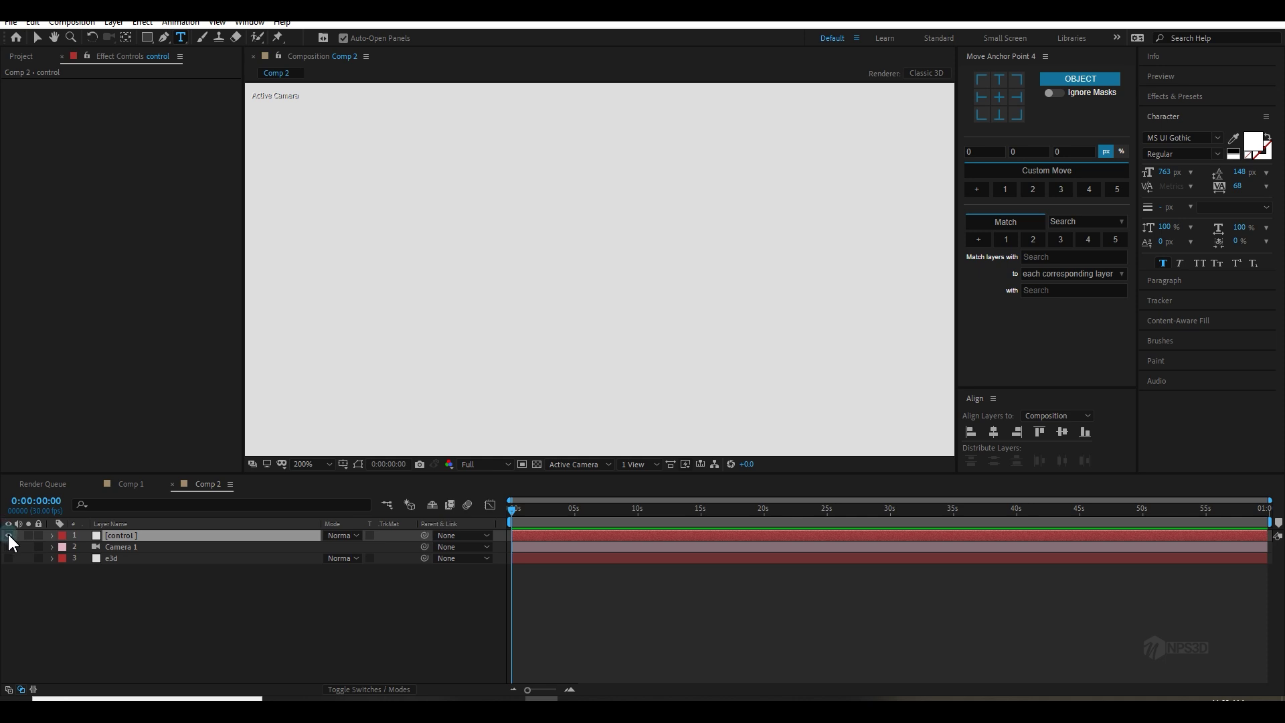
click(9, 536)
click(608, 302)
text(2)
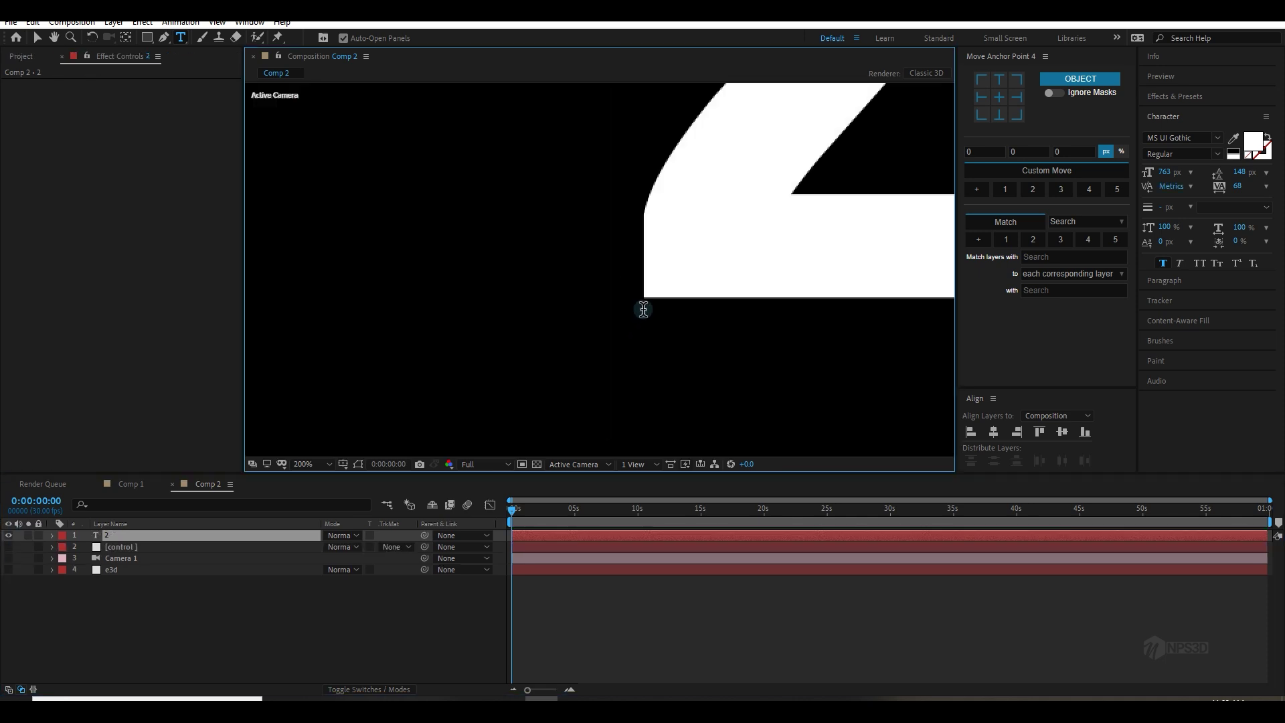
scroll(762, 259, down, 2)
key(ctrl+a)
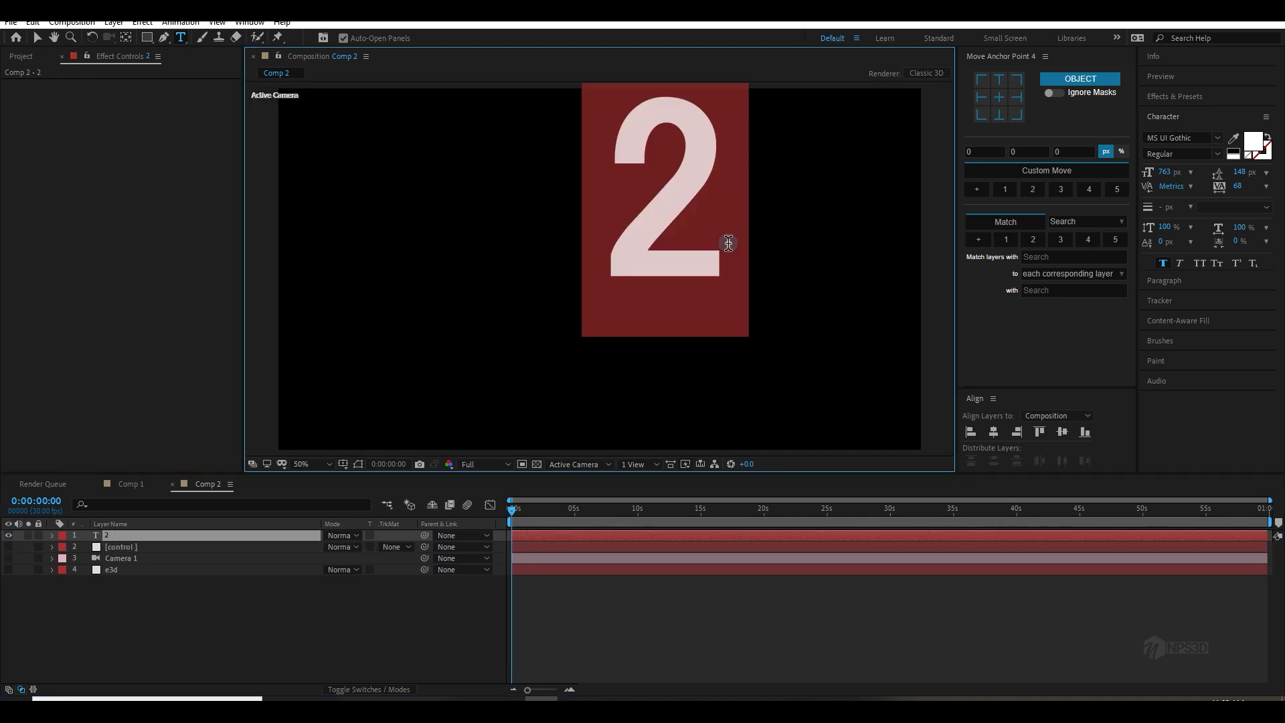
Step: Center the 2 text layer horizontally and vertically in the composition and center its anchor point
click(1160, 77)
click(996, 432)
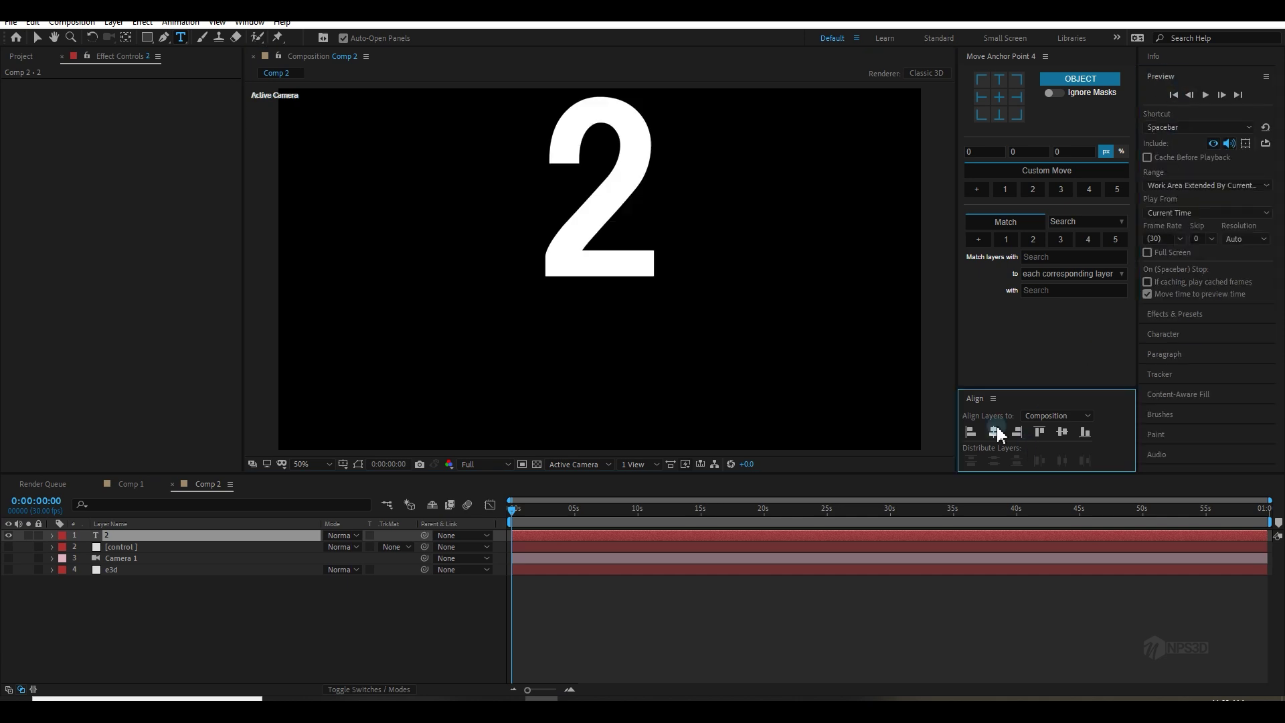
click(1062, 433)
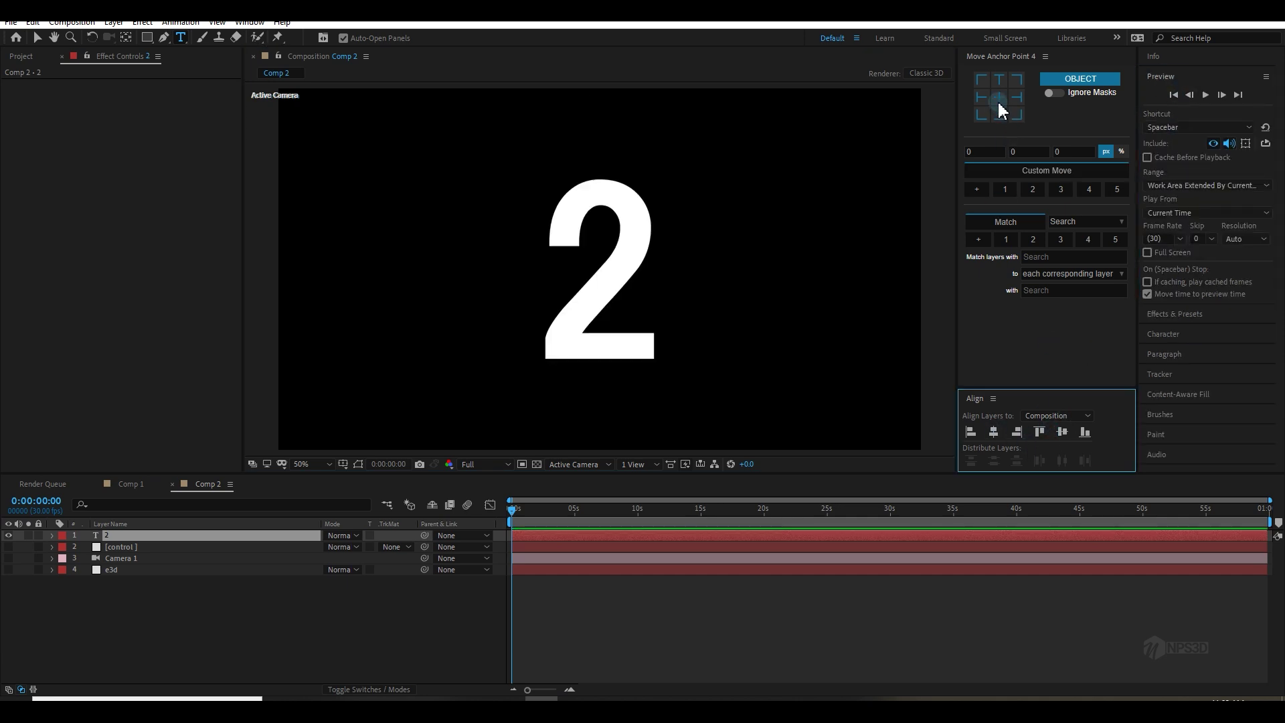
click(100, 536)
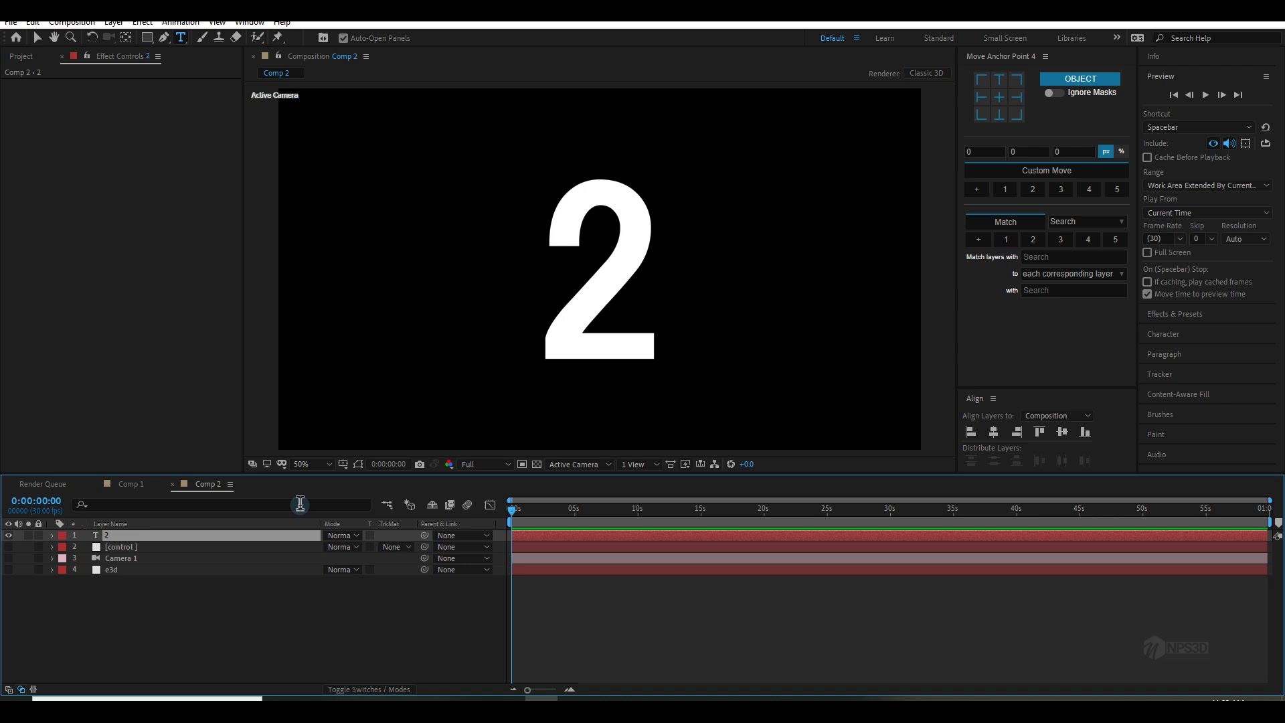
click(999, 96)
Step: Auto-trace the 2 text layer into a mask on a new layer and hide the text layer
click(123, 536)
click(114, 22)
click(183, 444)
click(318, 465)
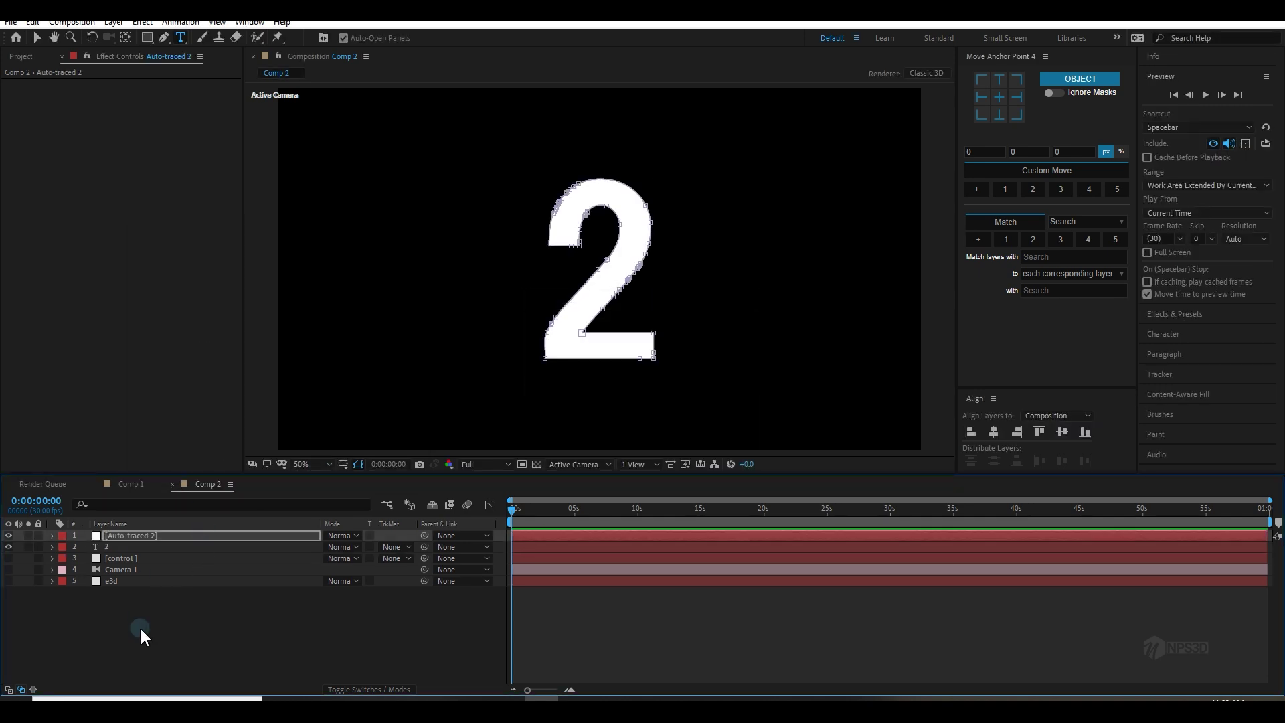
click(138, 634)
click(113, 548)
click(140, 538)
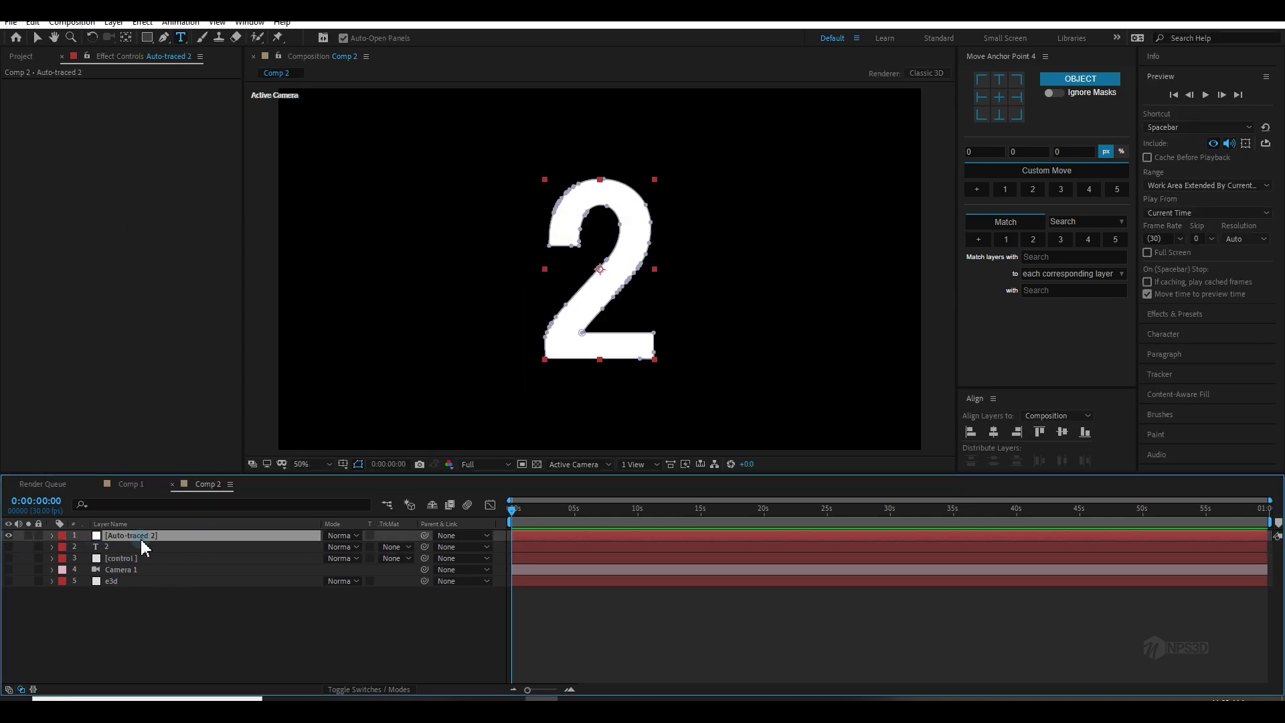
Step: Copy Mask 1 from the Auto-traced 2 layer onto the control layer, hiding Auto-traced 2 and showing control
key(m)
click(99, 558)
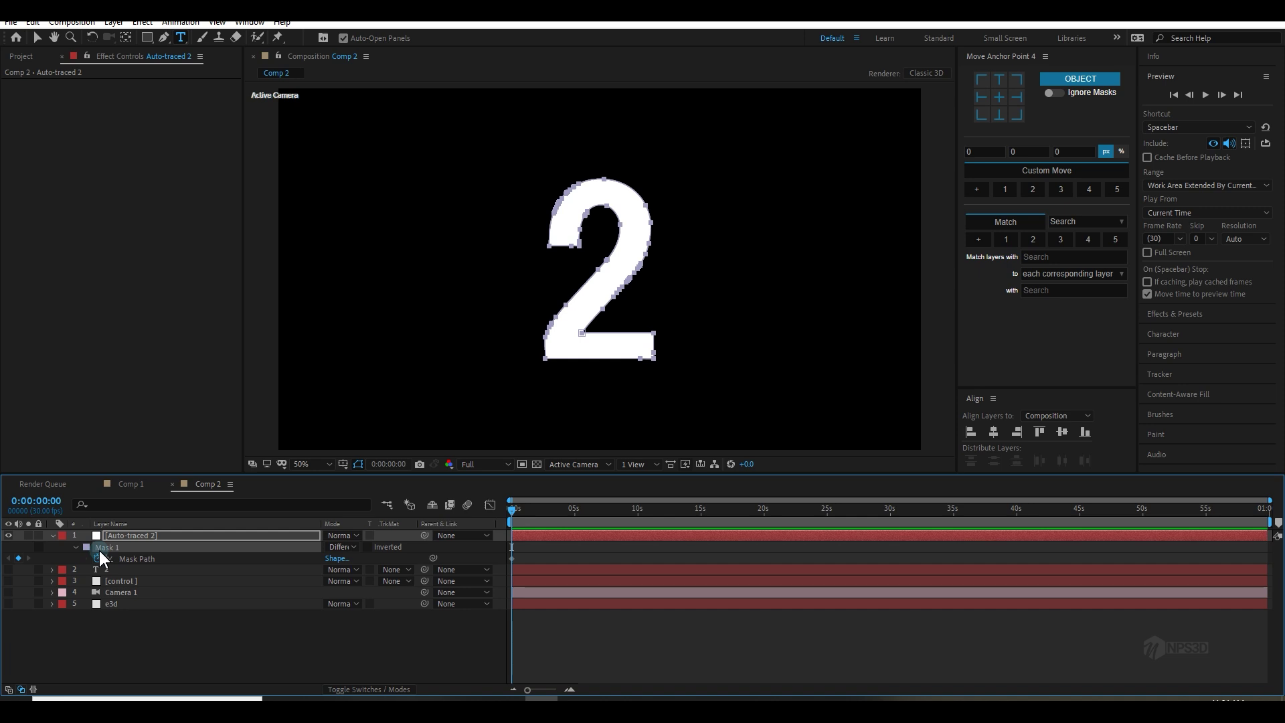
click(9, 536)
click(53, 536)
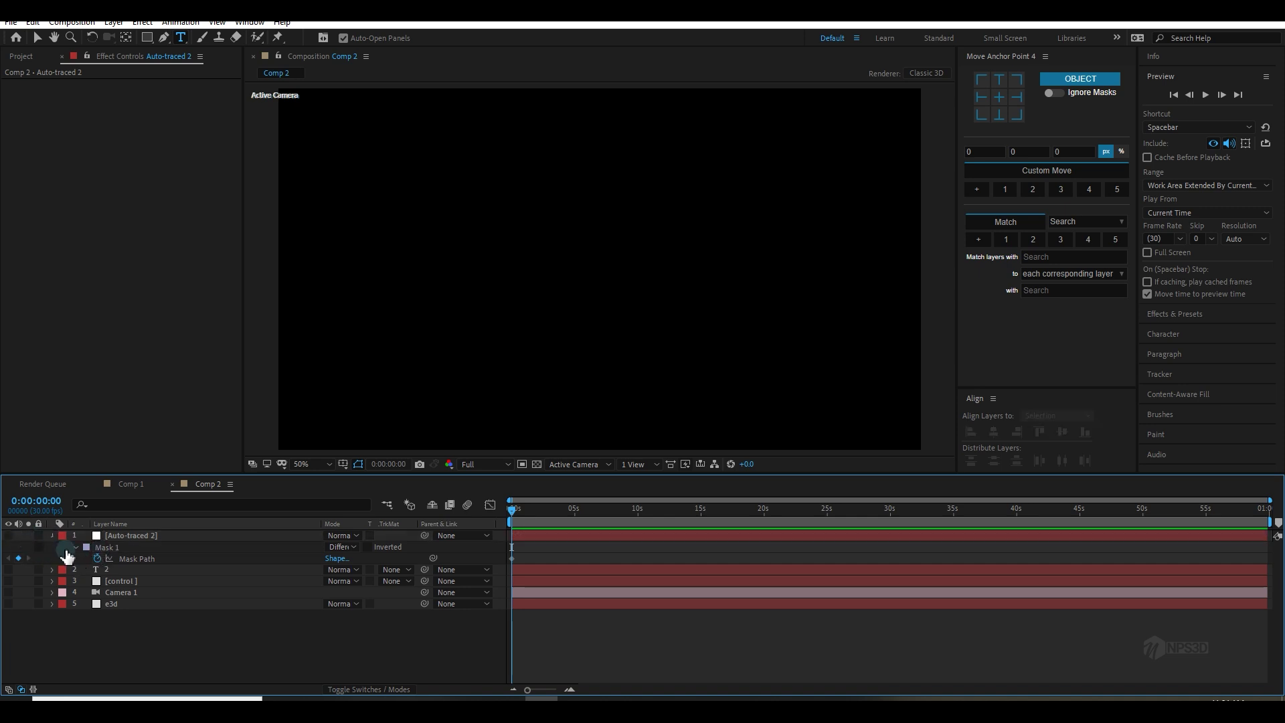
click(114, 559)
click(8, 559)
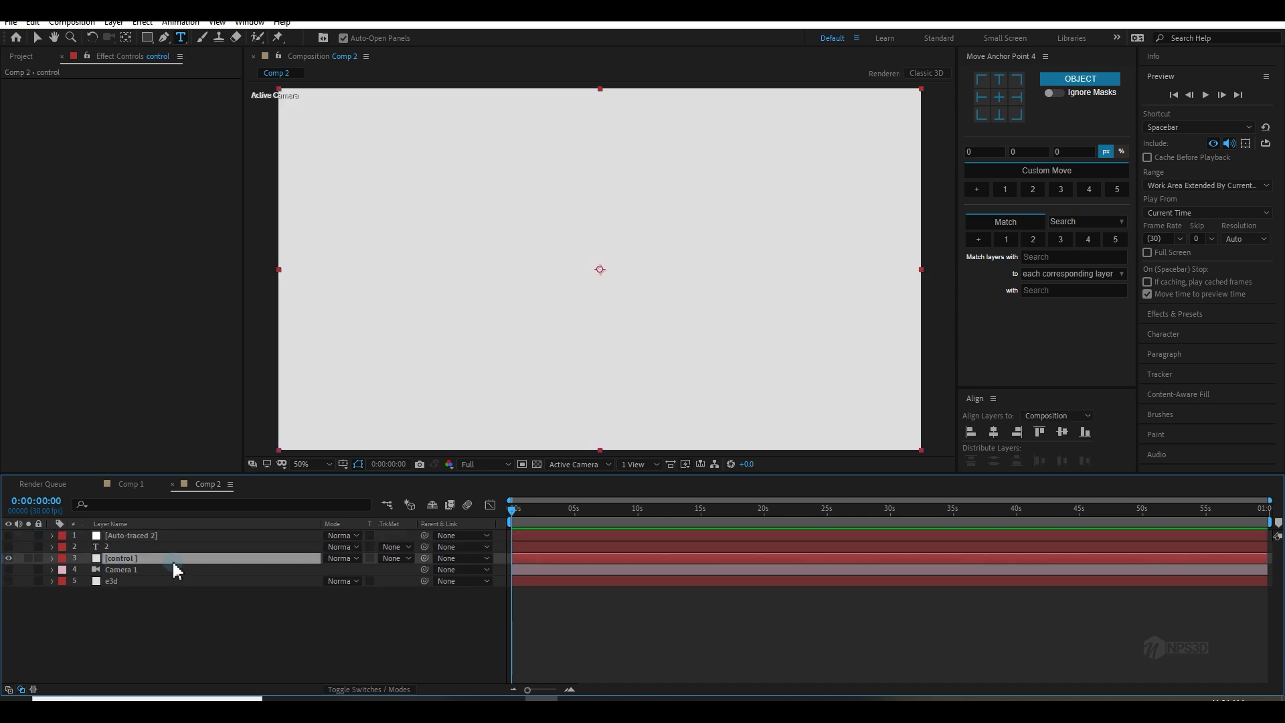
key(ctrl+v)
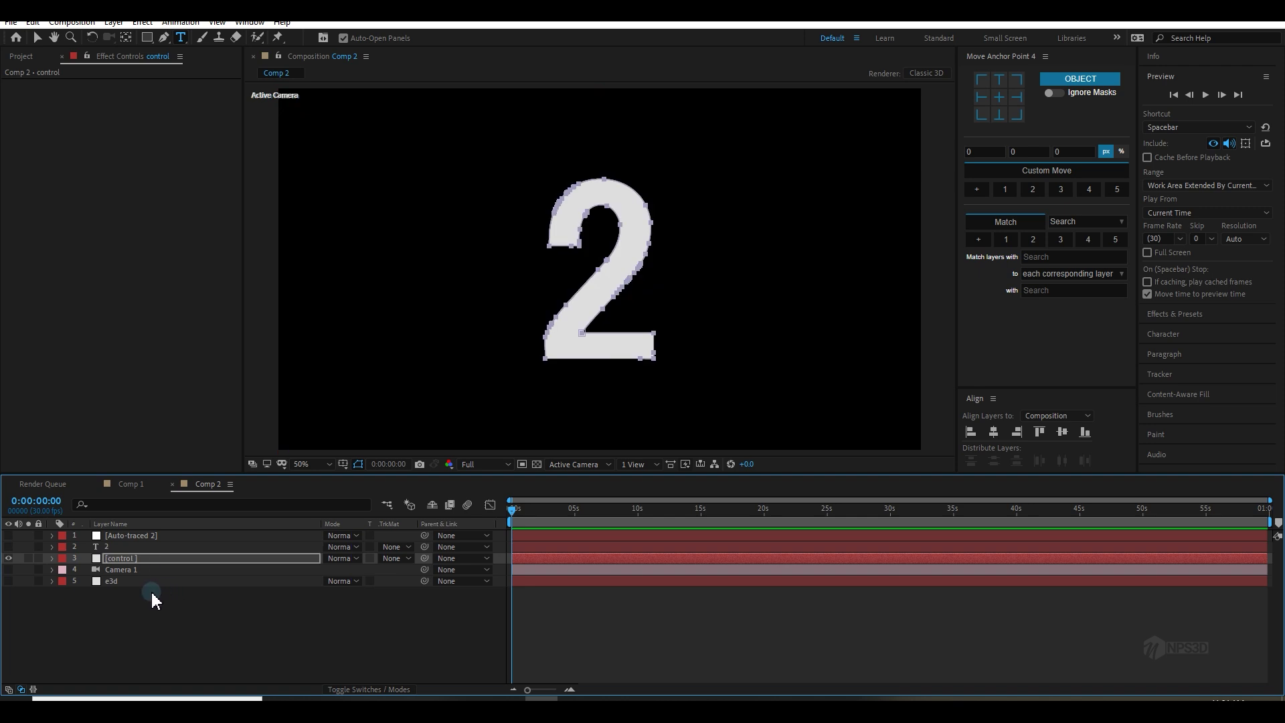
Step: Set the control layer's mask mode to Subtract so the 2 is cut out of the solid
key(m)
click(335, 569)
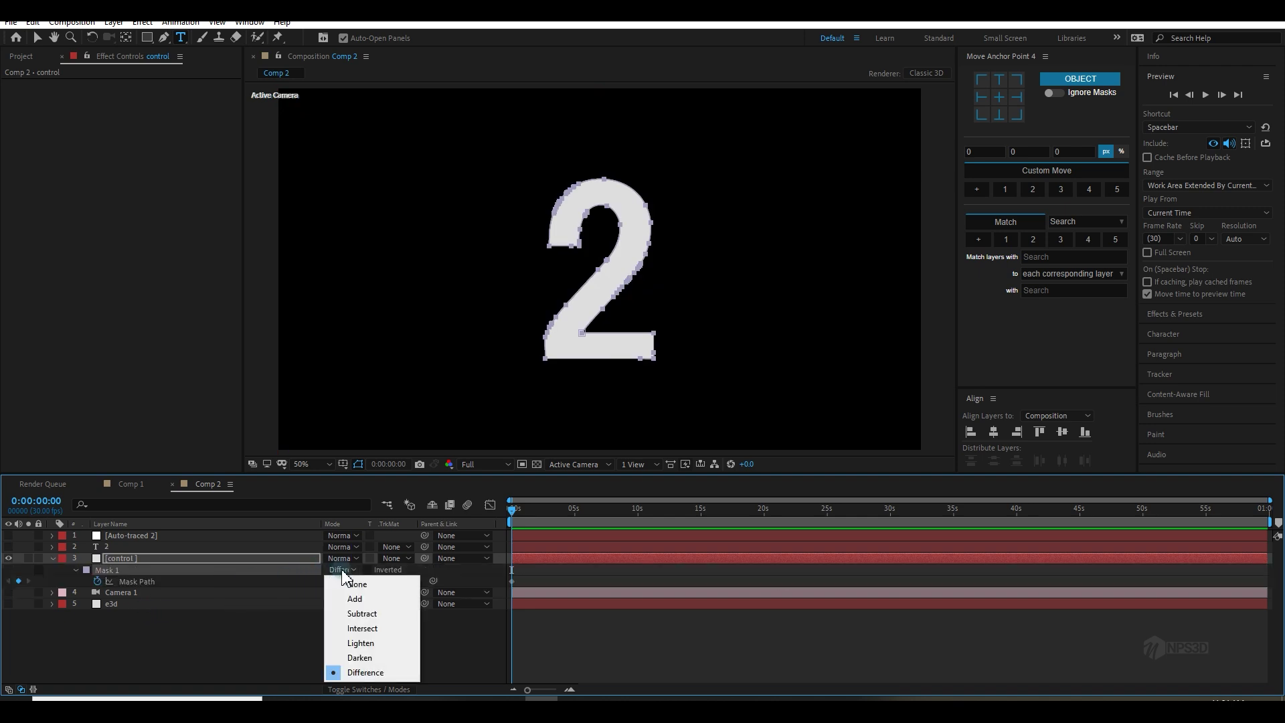
click(351, 615)
click(344, 619)
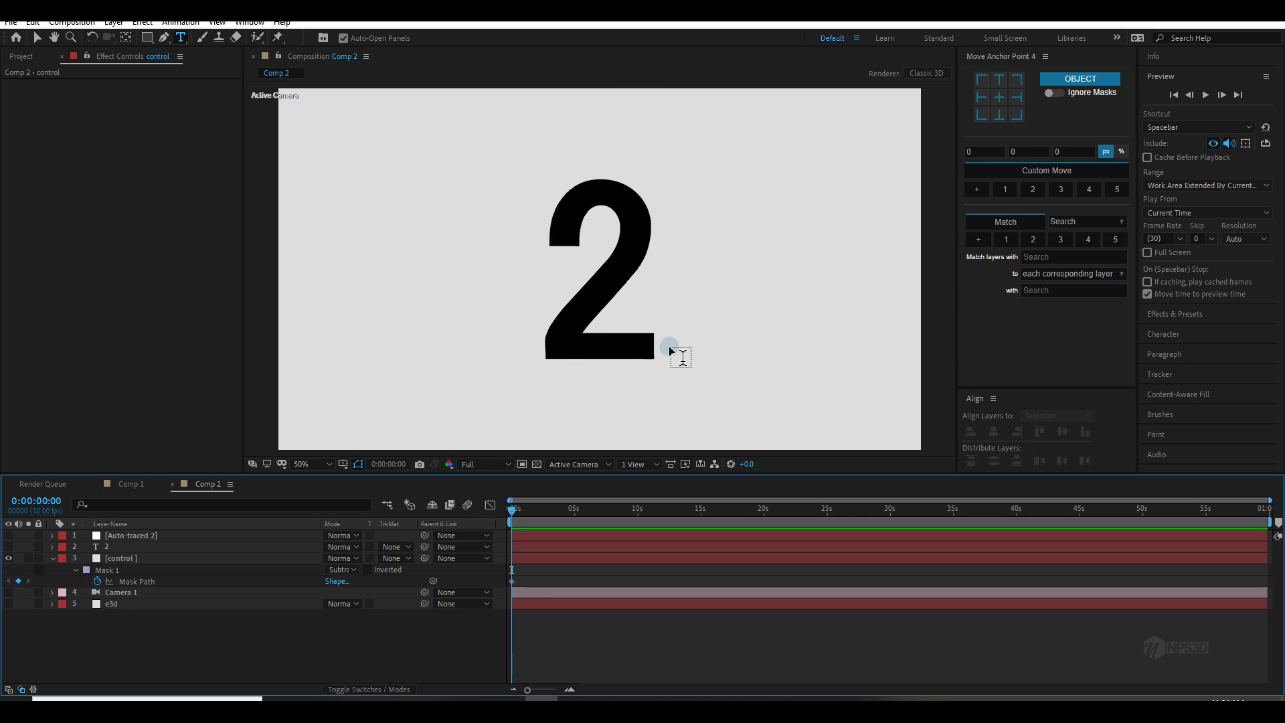
click(53, 558)
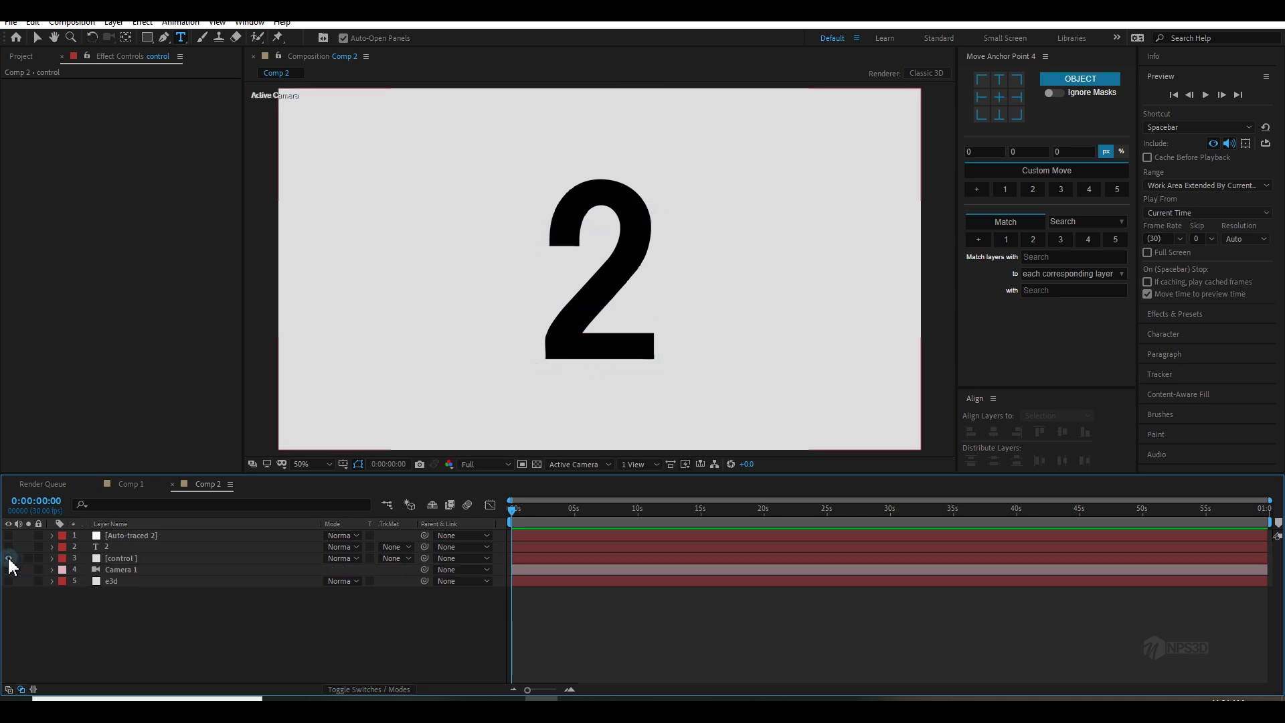
Step: Hide the control layer and show the e3d and Camera 1 layers
click(9, 557)
click(9, 581)
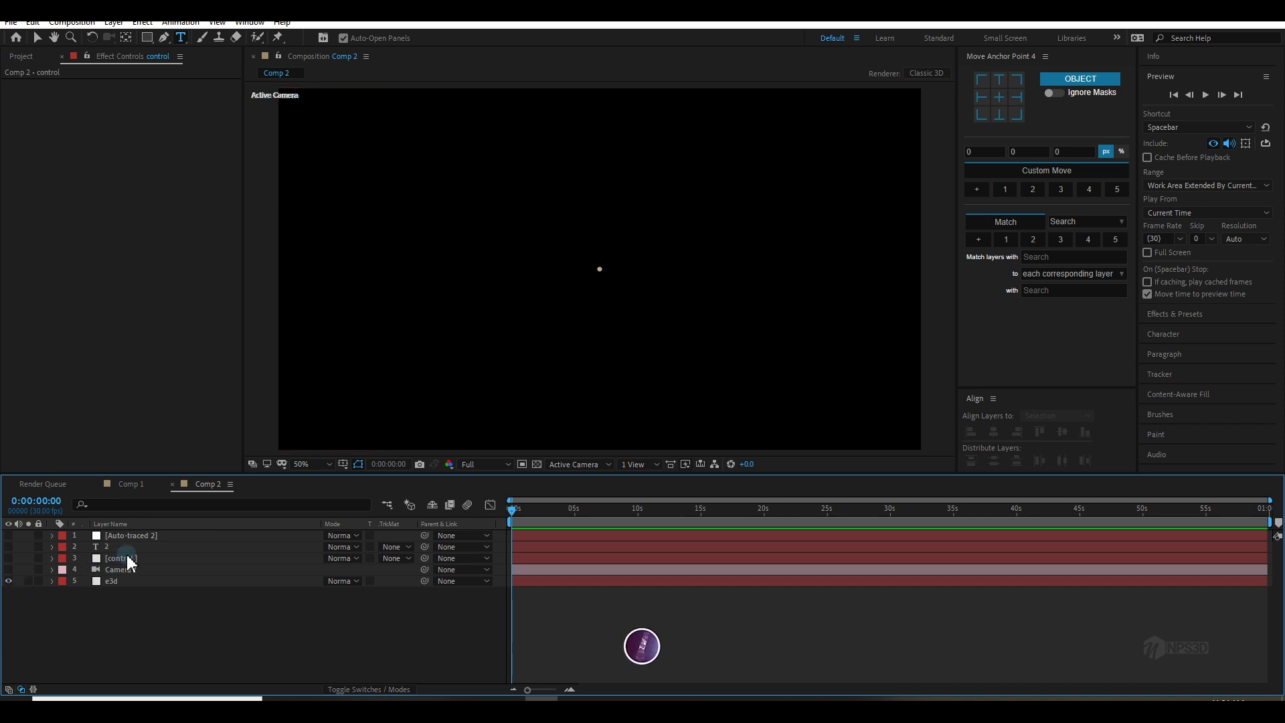
click(114, 582)
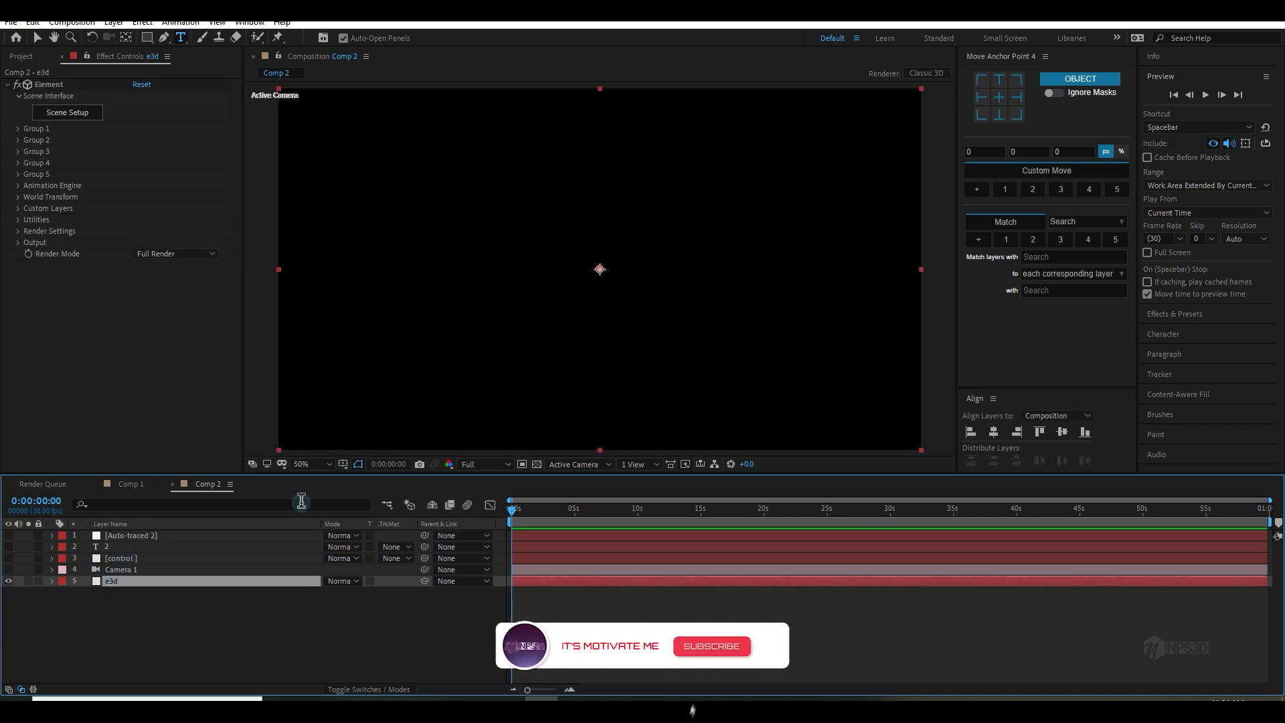
click(8, 569)
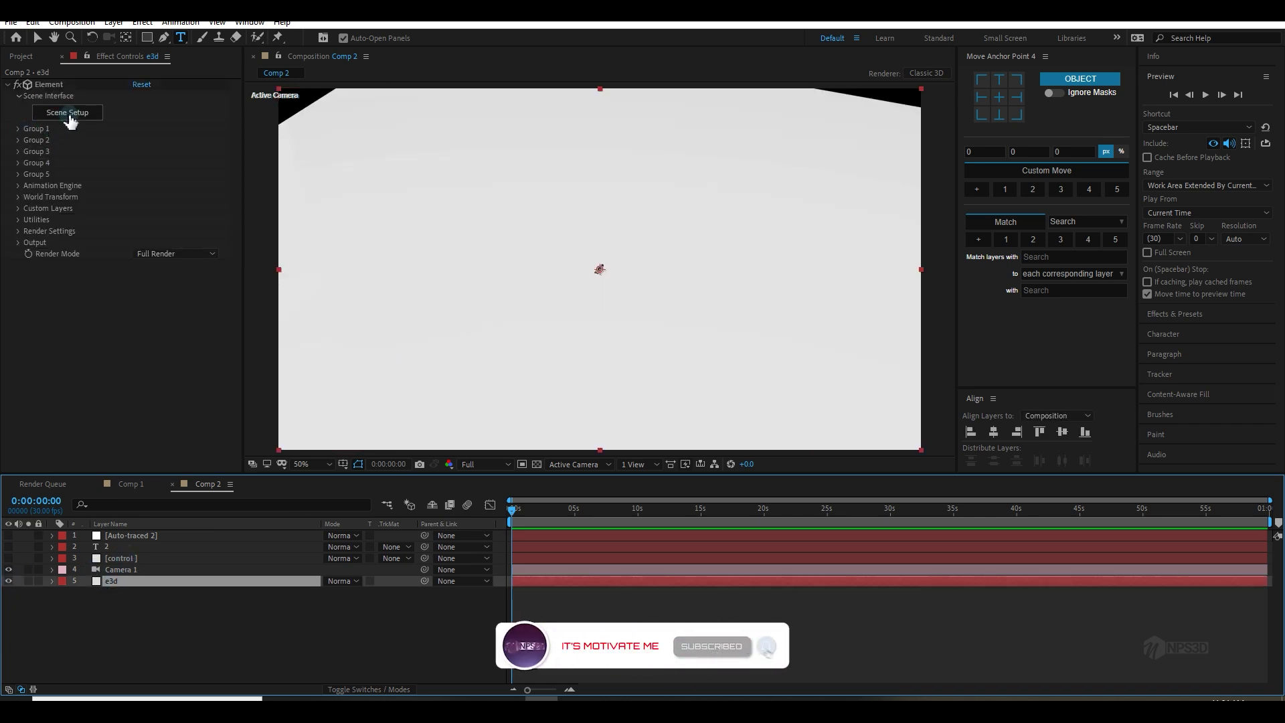
Step: Turn off the Group 1 plane and set Group 2's replicator shape to Layer Grid
click(18, 140)
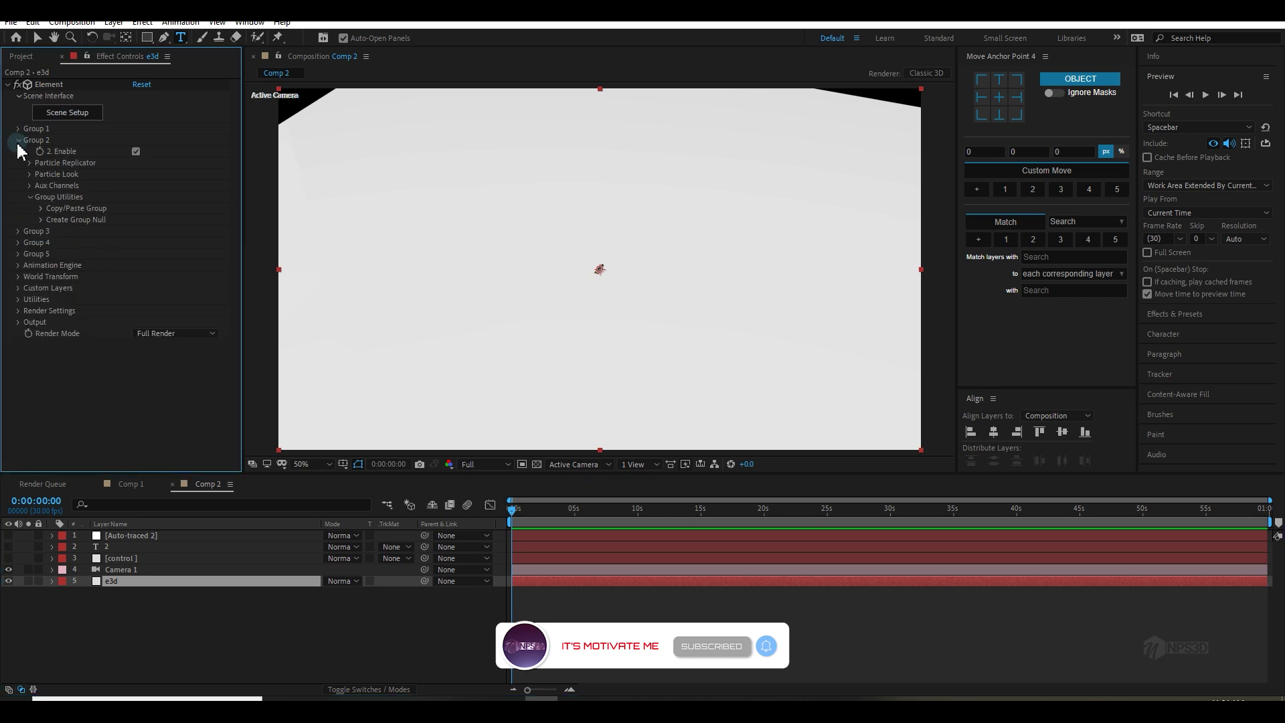
click(136, 151)
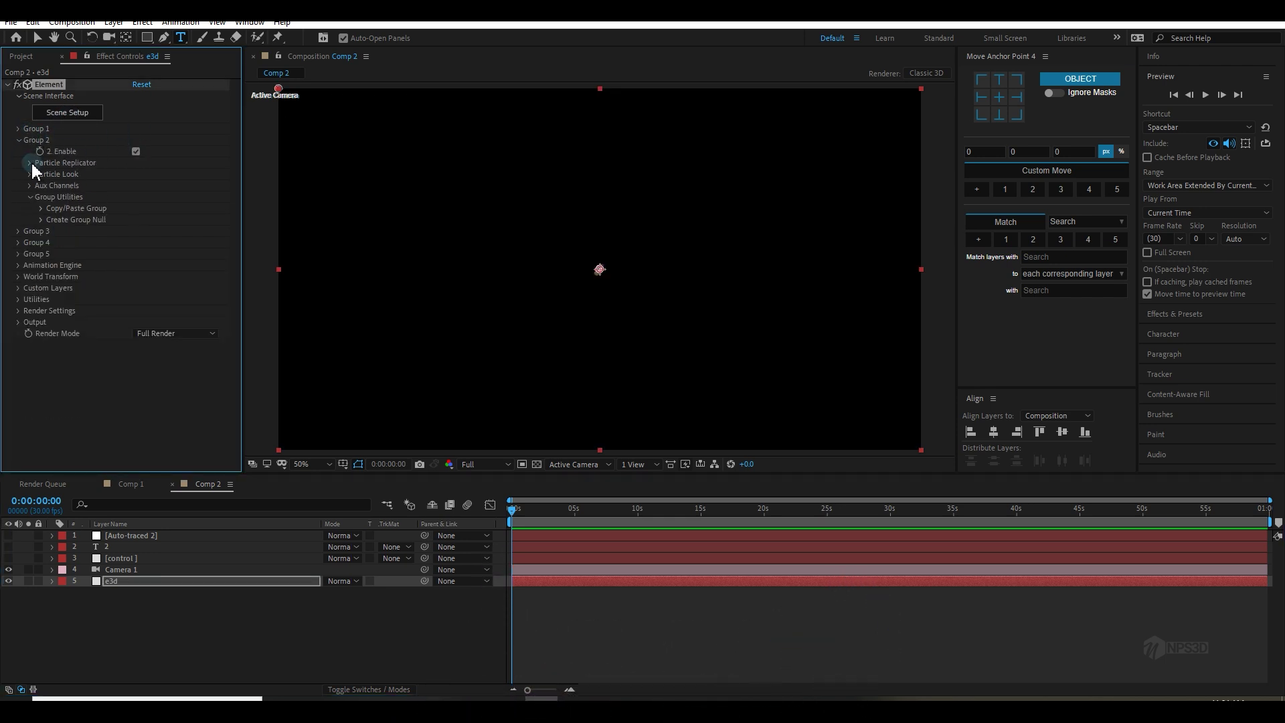
click(29, 162)
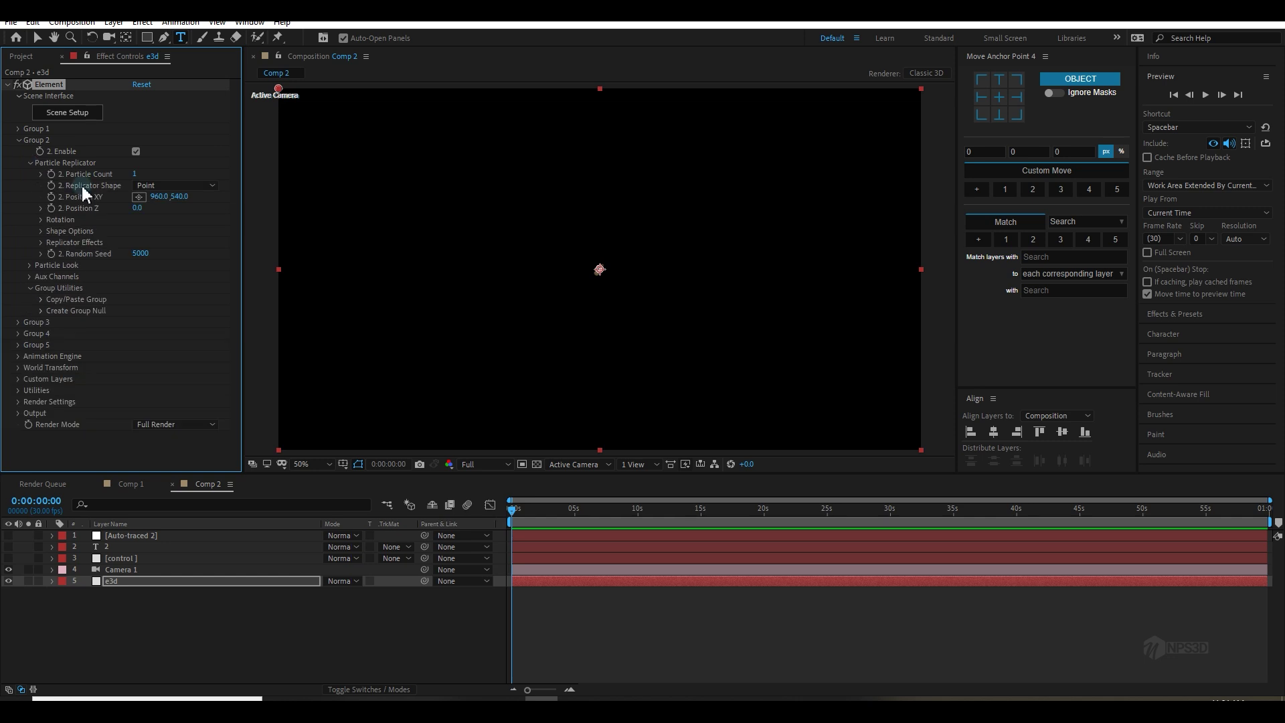
click(167, 186)
click(159, 197)
click(122, 302)
Step: Use the control layer with Effects & Masks as Group 2's custom layer
click(150, 349)
click(171, 402)
click(201, 344)
click(210, 375)
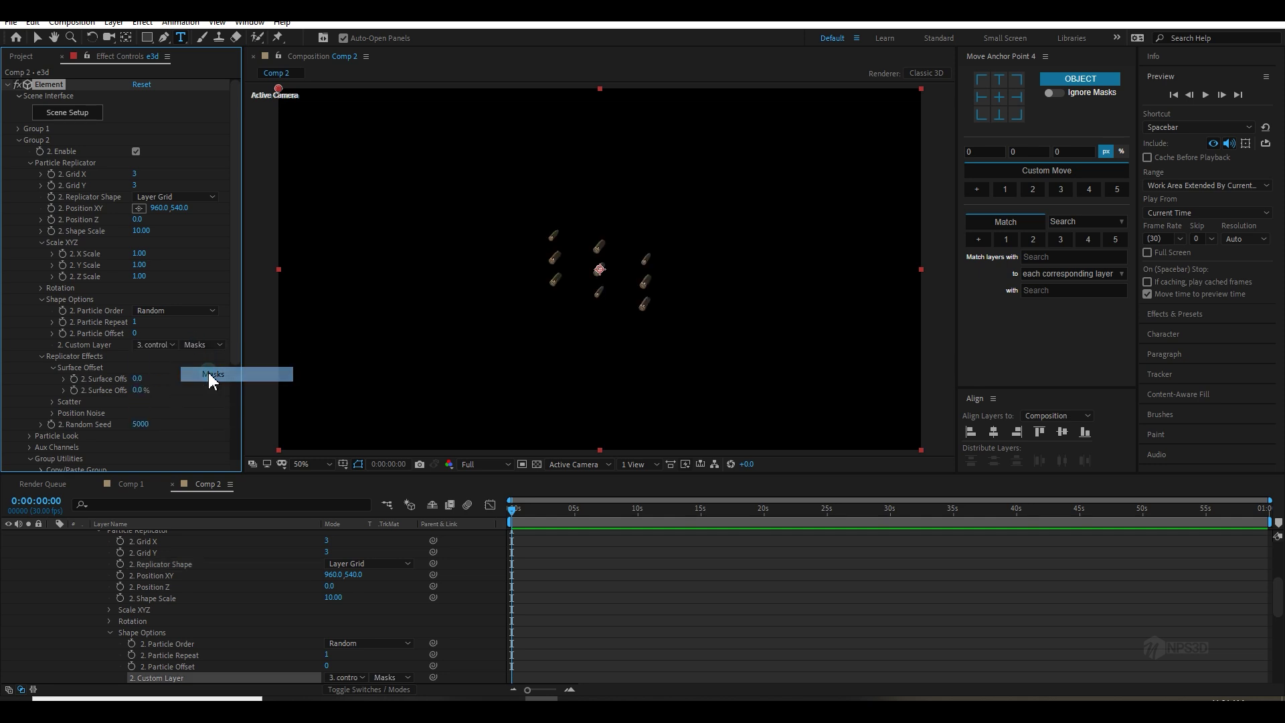
click(197, 346)
click(212, 389)
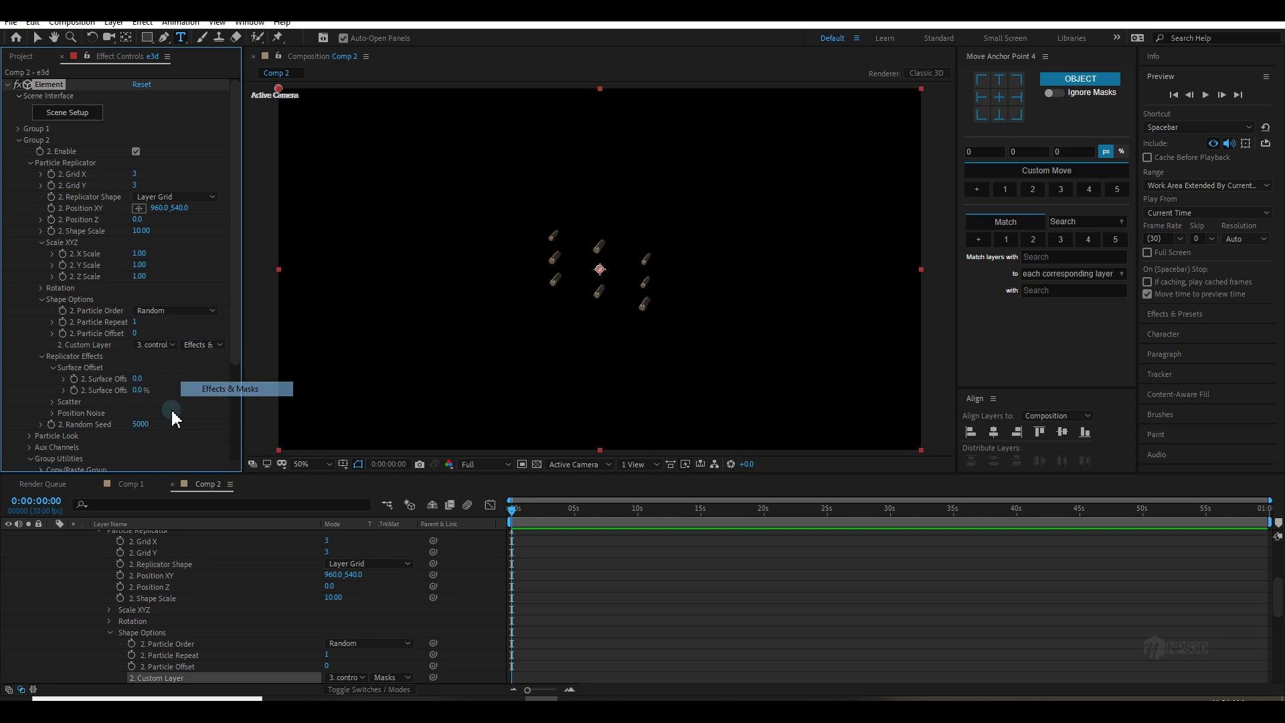
Step: Set Group 2's Grid X to 26 and Grid Y to 50, and collapse the e3d layer's properties
drag(137, 174, 166, 185)
scroll(121, 623, up, 4)
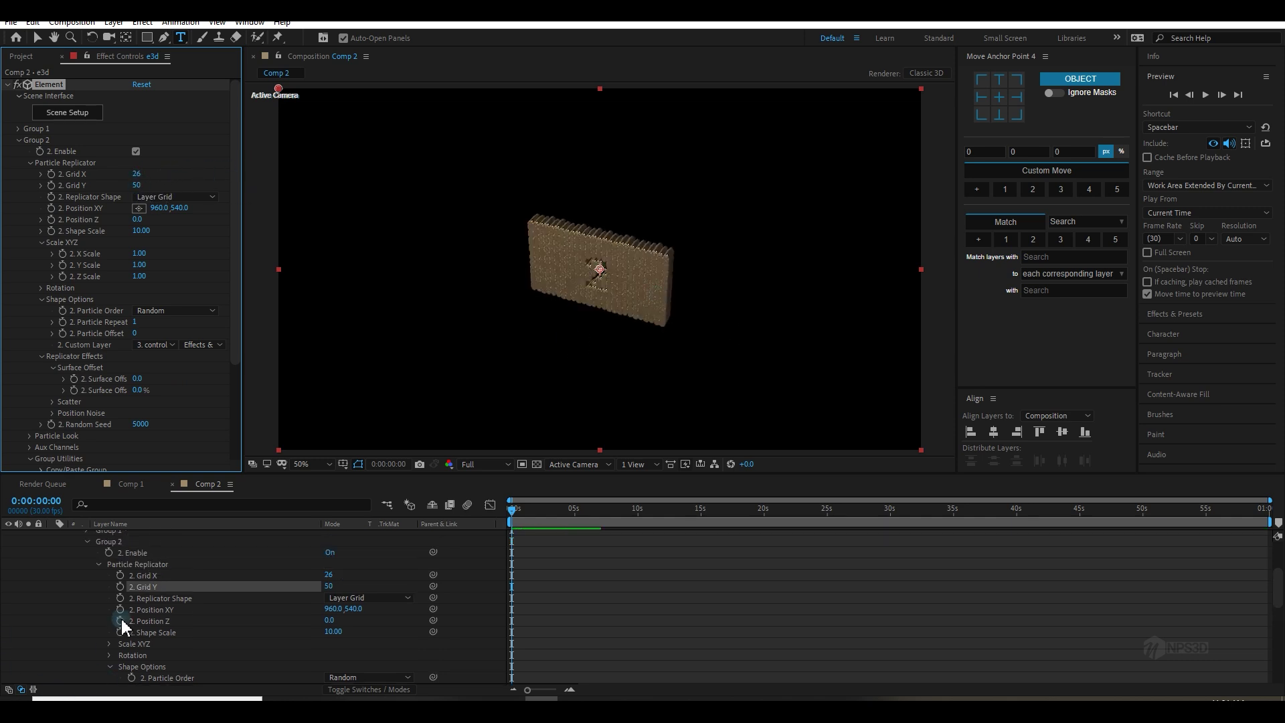
click(52, 582)
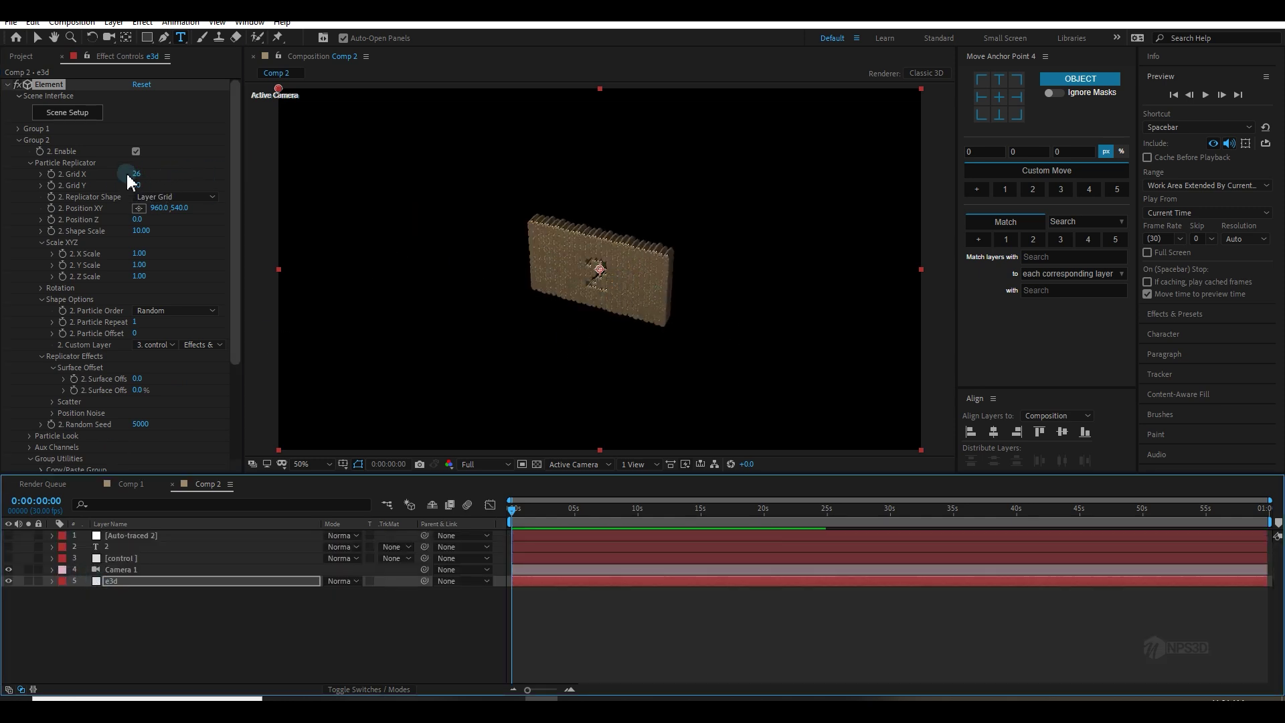
Step: Turn the Group 1 plane back on and set Group 2's replicator X Rotation to -90°
click(18, 128)
click(136, 140)
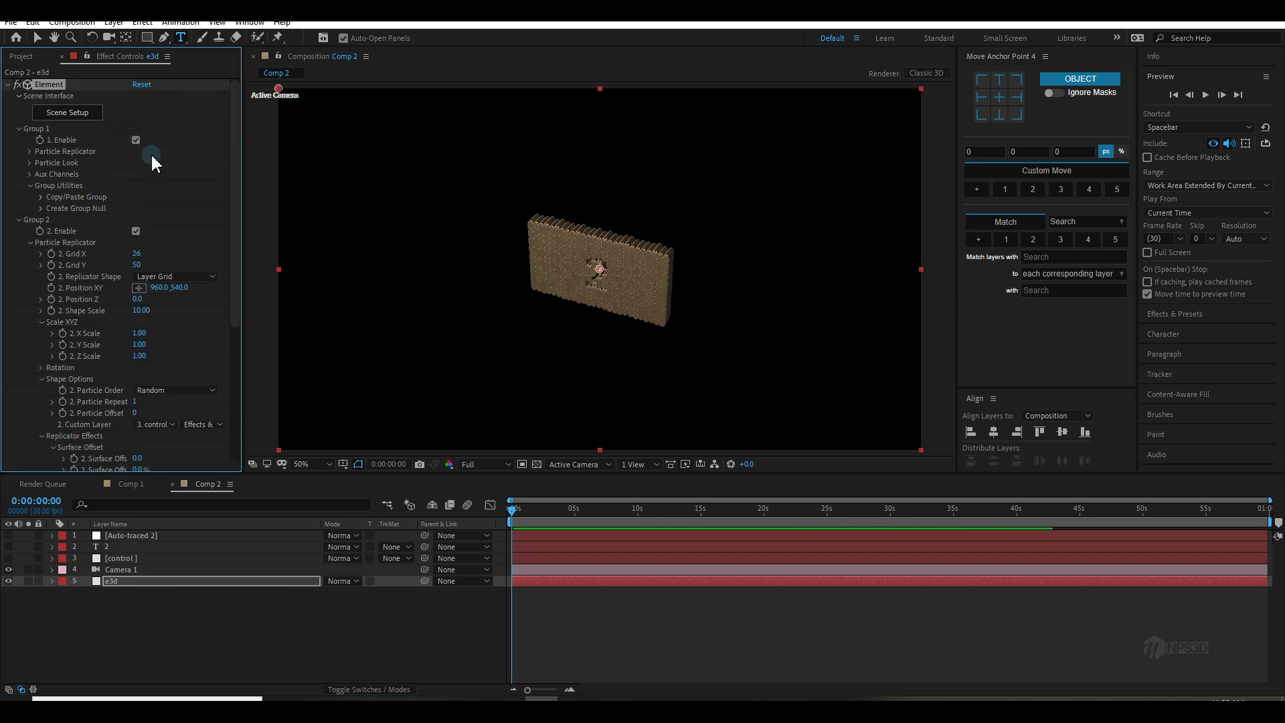
scroll(189, 343, down, 1)
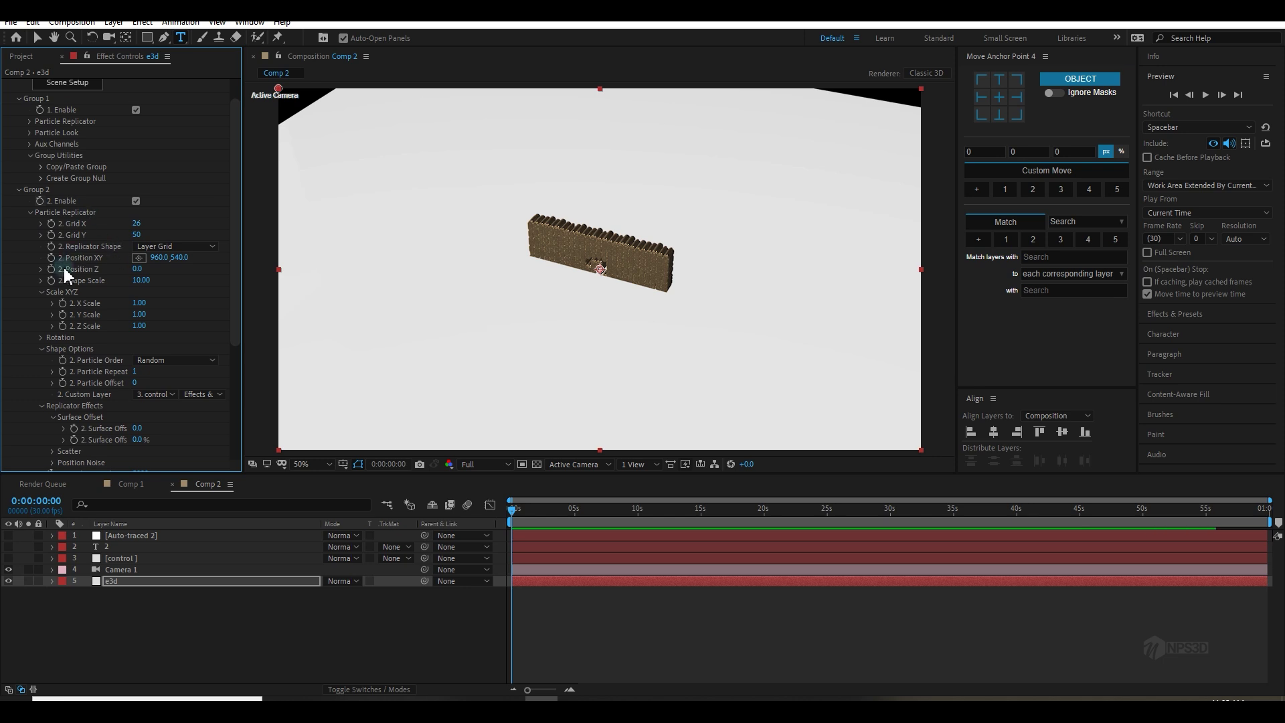
click(41, 338)
click(153, 349)
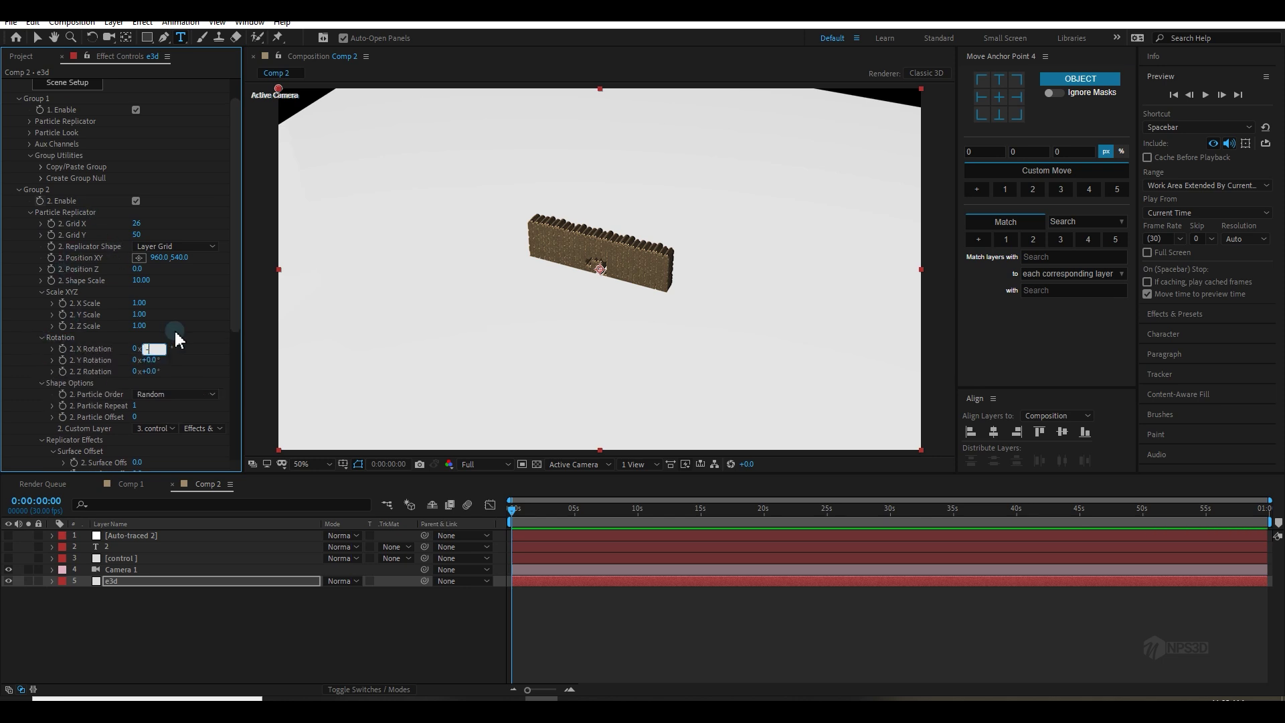
key(c)
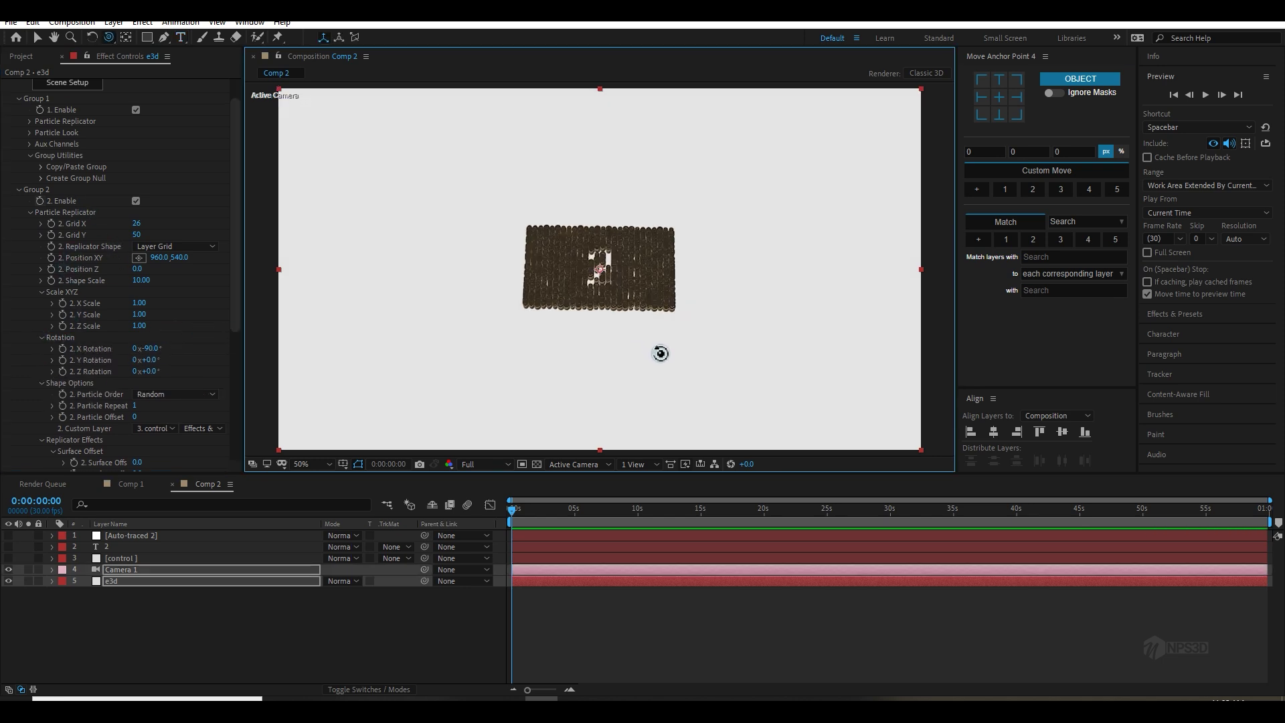
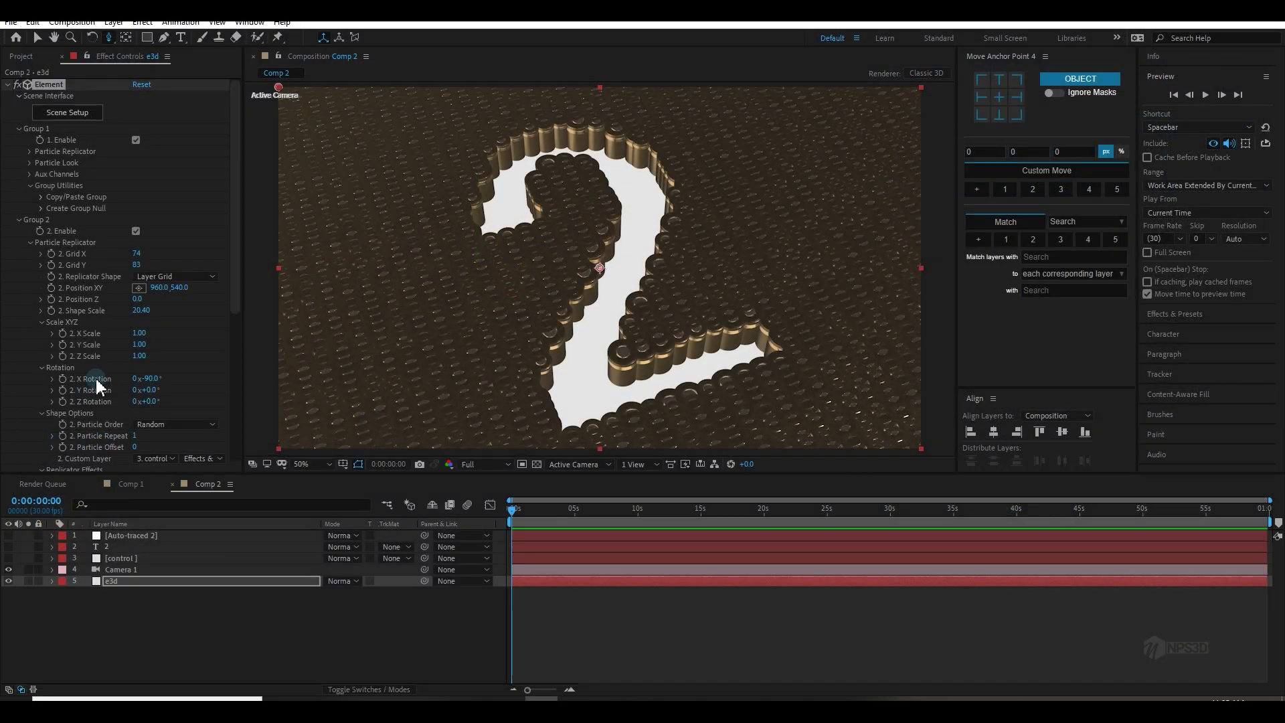
Step: Set the X rotation of Group 2's particles to 180° so the bullets point upward
scroll(67, 382, down, 6)
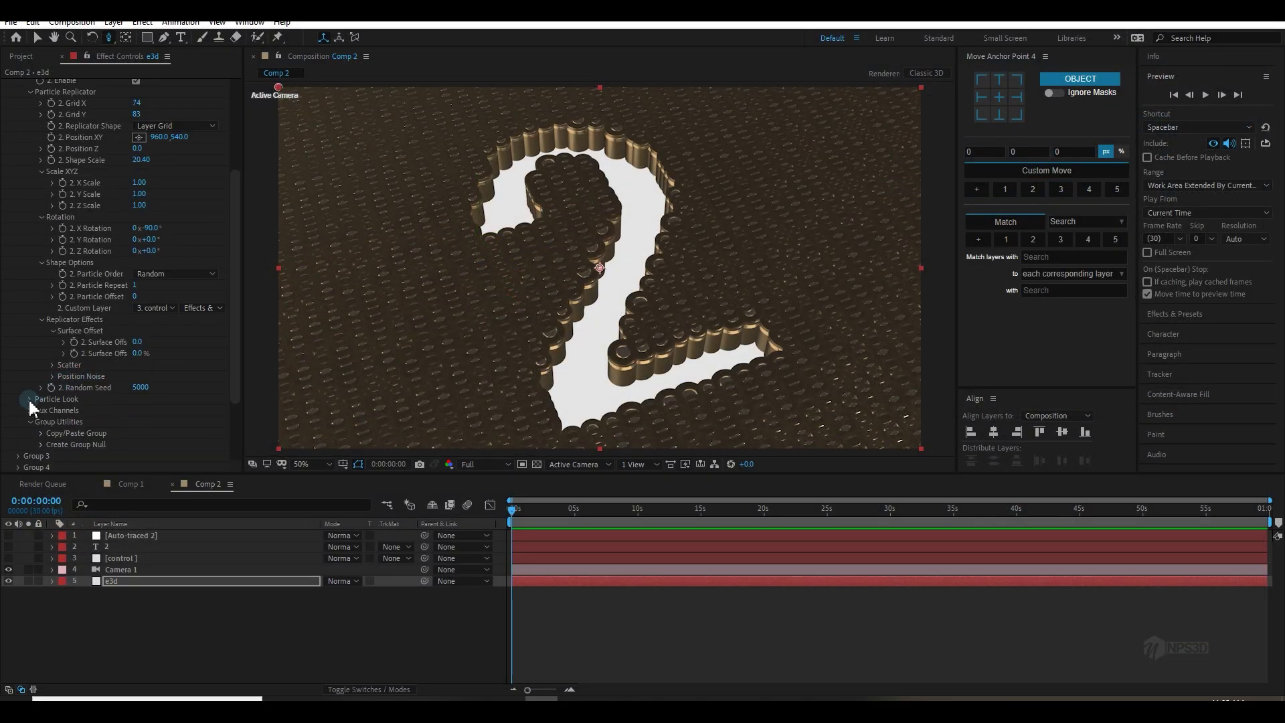
click(41, 397)
scroll(173, 418, down, 3)
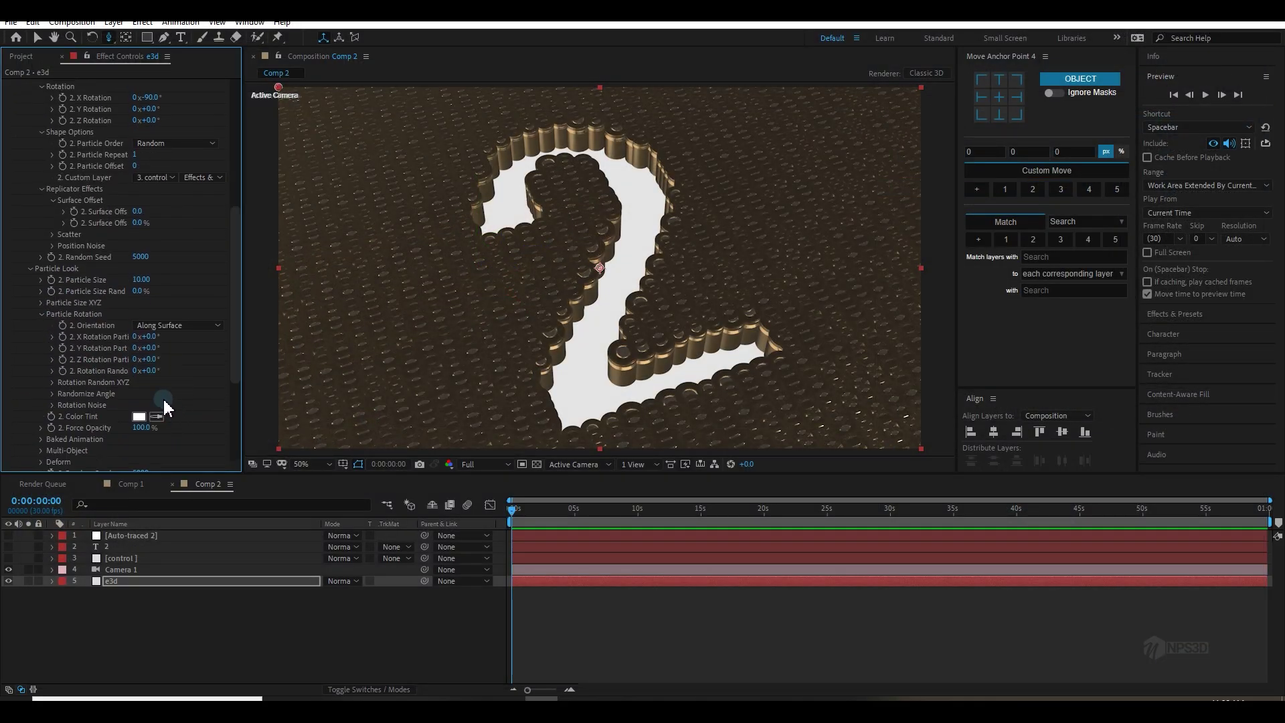
drag(158, 337, 262, 329)
click(152, 337)
text(180)
key(Return)
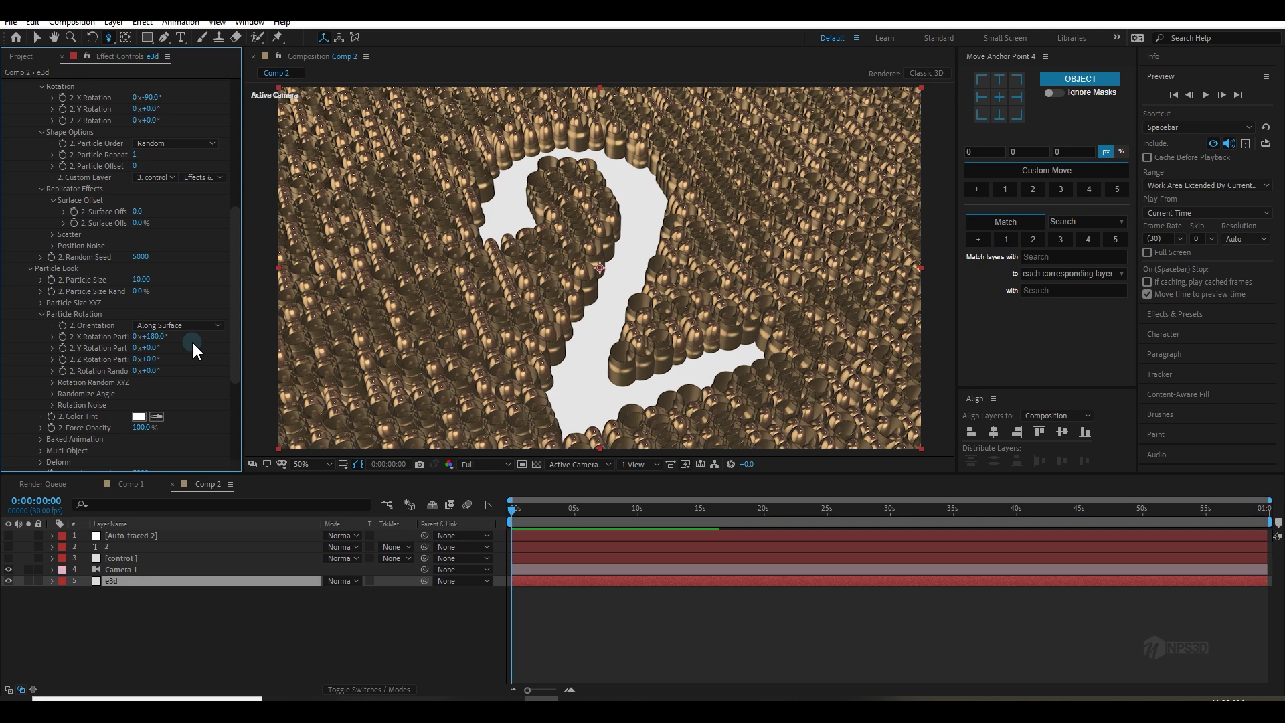
scroll(153, 251, up, 5)
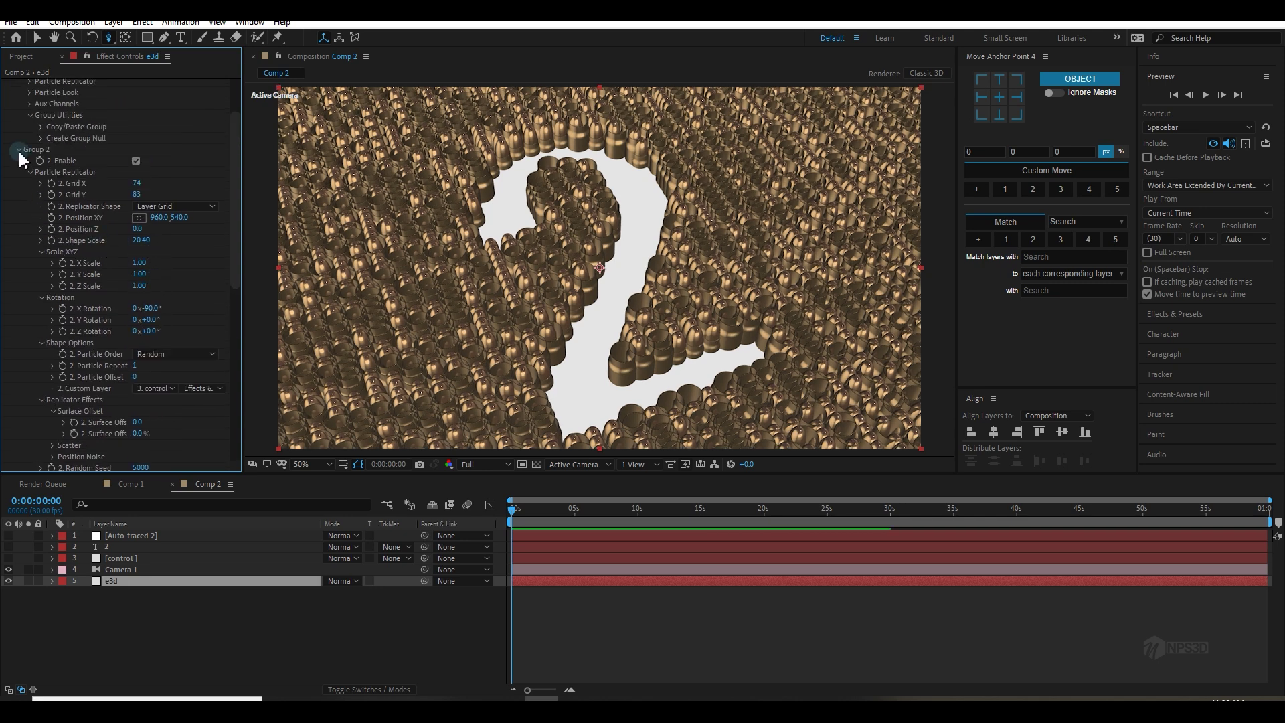
scroll(53, 311, down, 7)
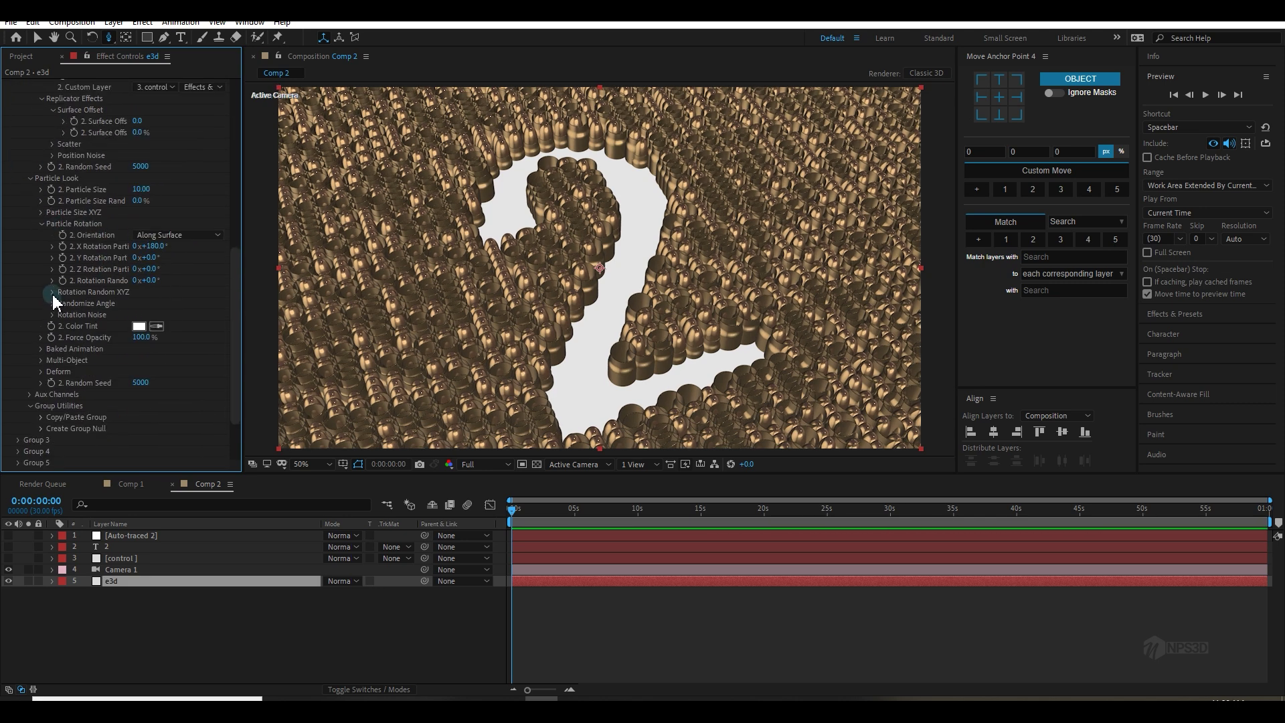
Step: Set Group 2's particle size randomness to 10% and its particle size to 5
click(52, 292)
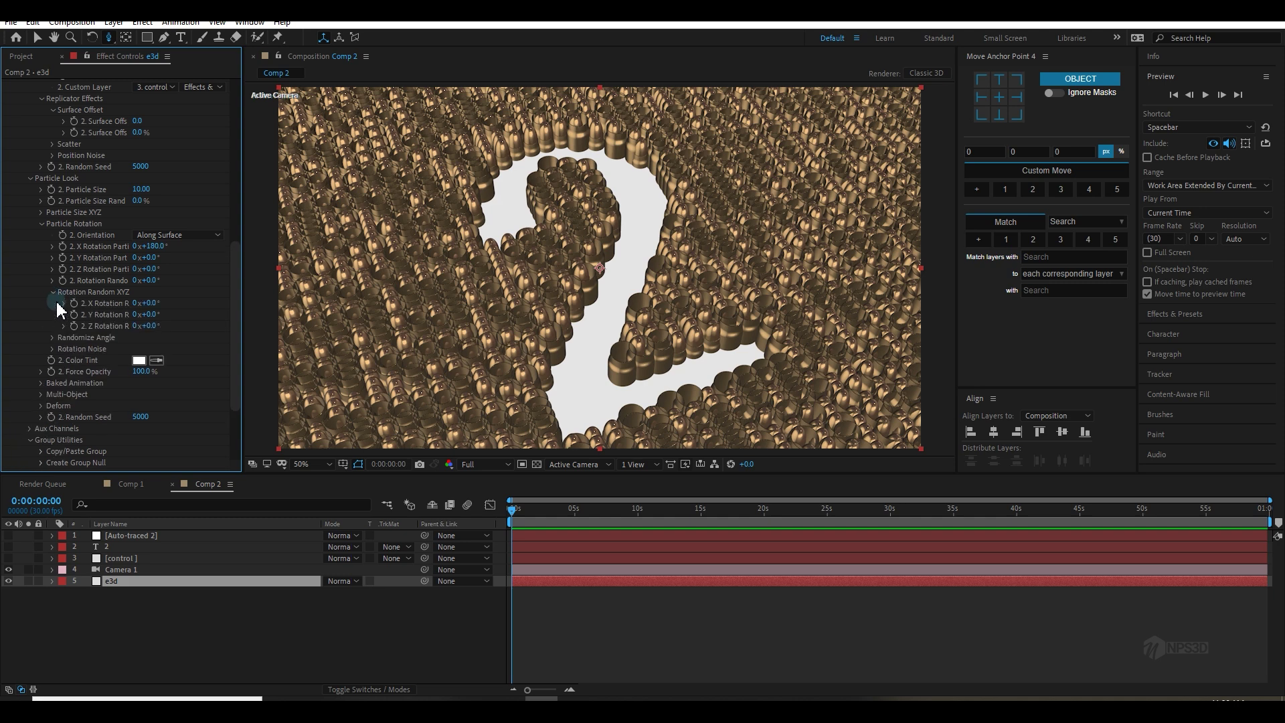
click(52, 292)
scroll(125, 310, up, 2)
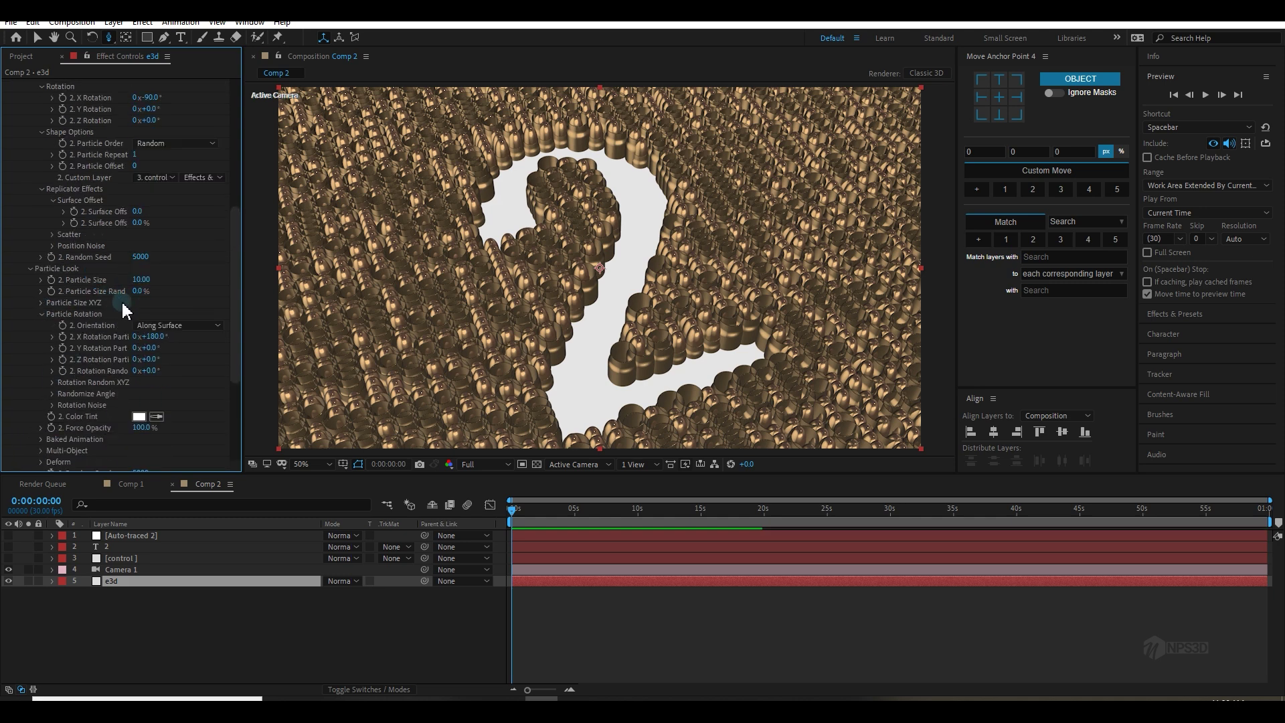
drag(137, 294, 142, 290)
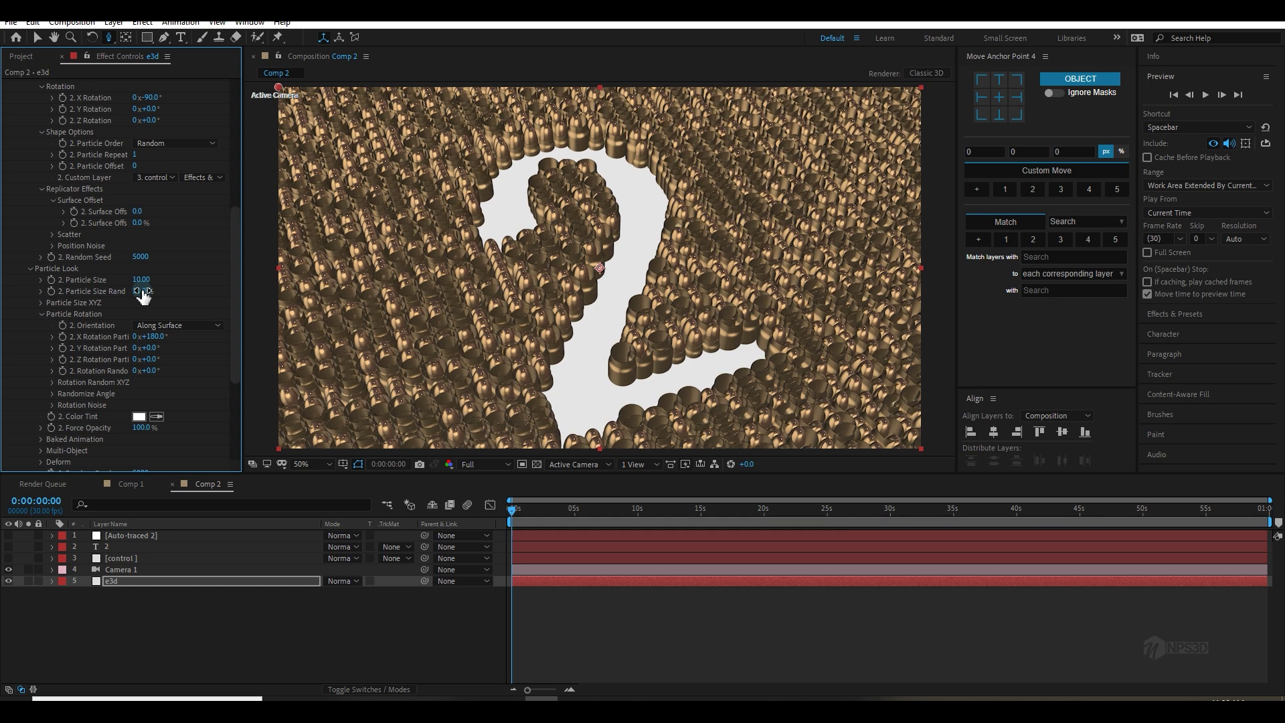
scroll(143, 298, up, 2)
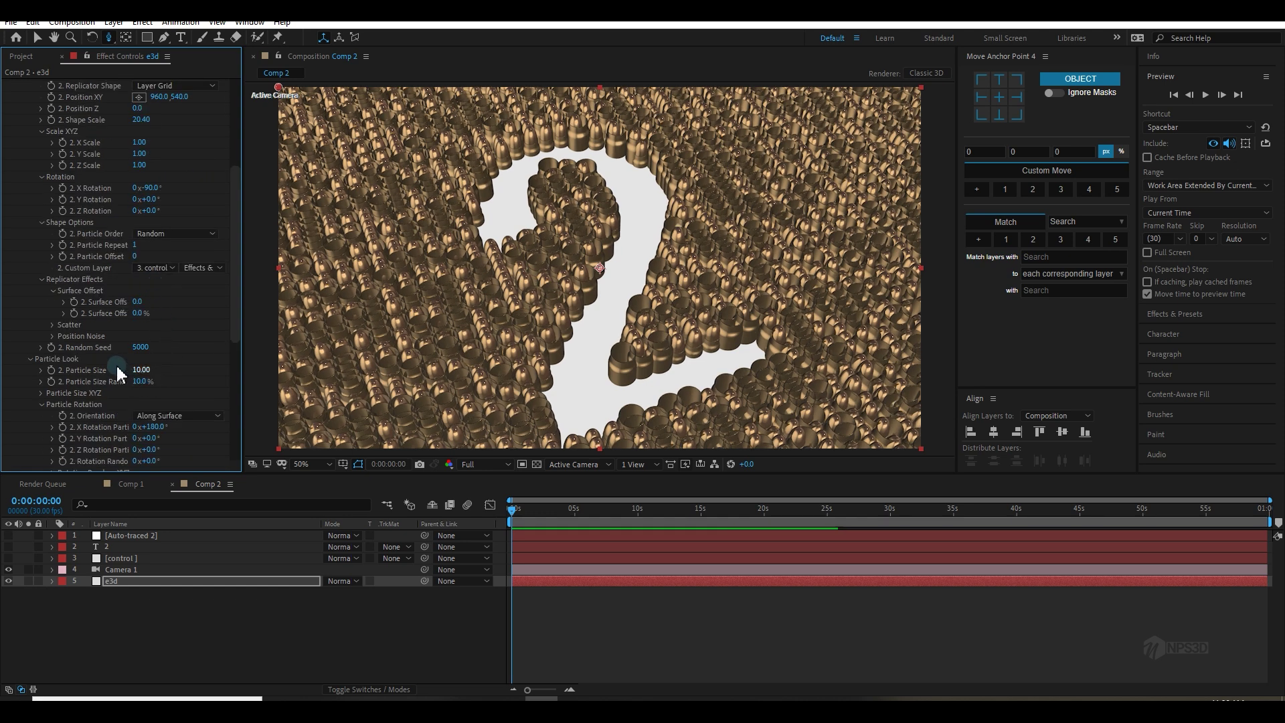
click(140, 369)
text(5)
key(Return)
Step: Move Group 2's replicator Position XY to 960, 526 and save the project
drag(576, 281, 591, 290)
drag(180, 97, 159, 106)
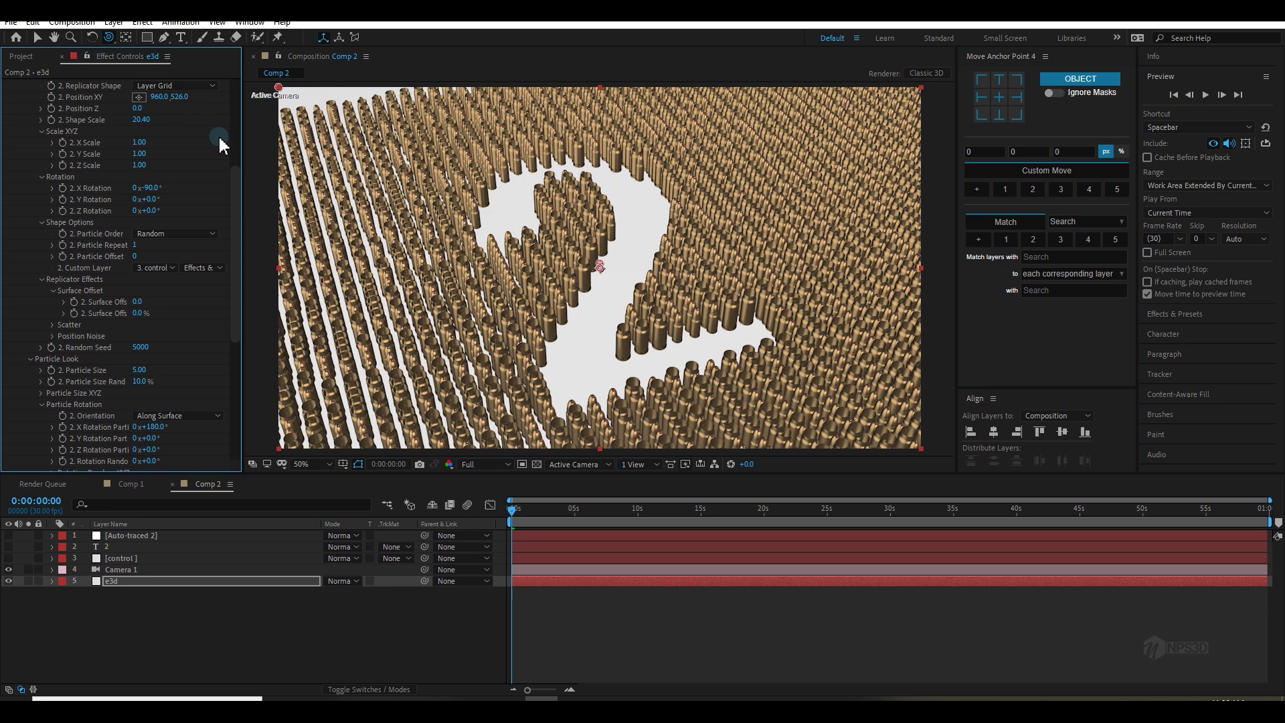
drag(456, 271, 444, 315)
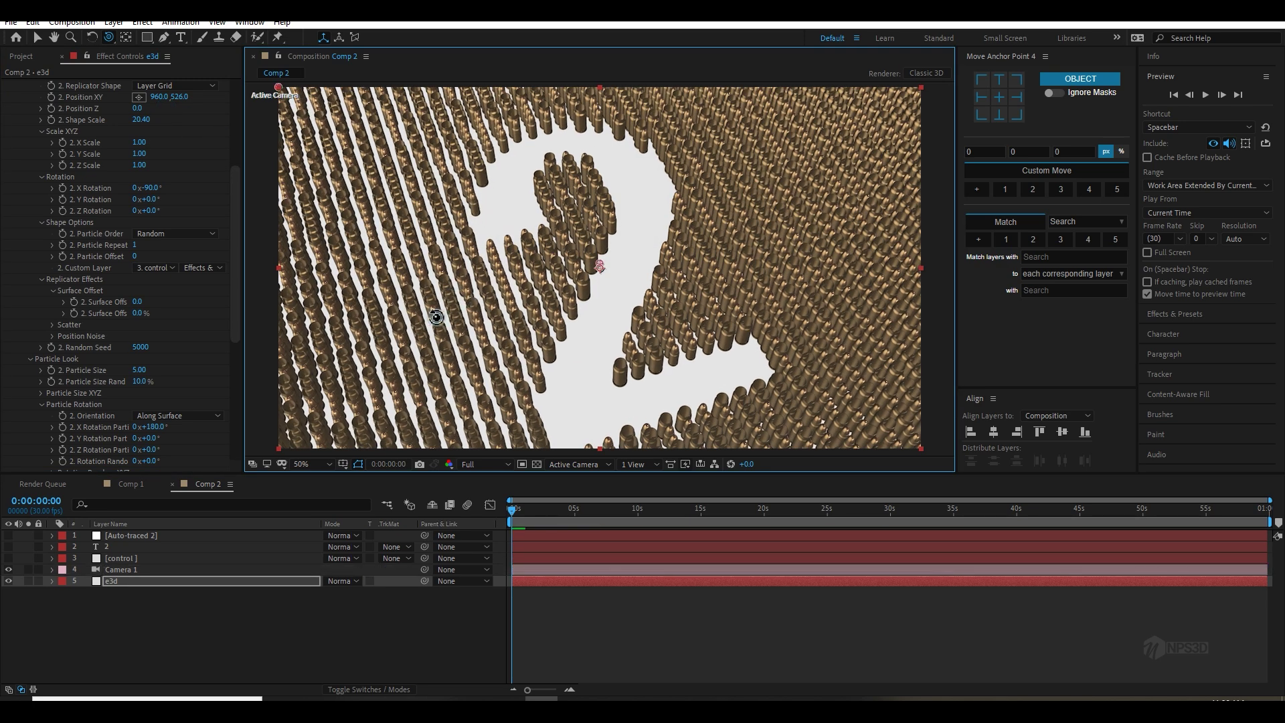
key(ctrl+s)
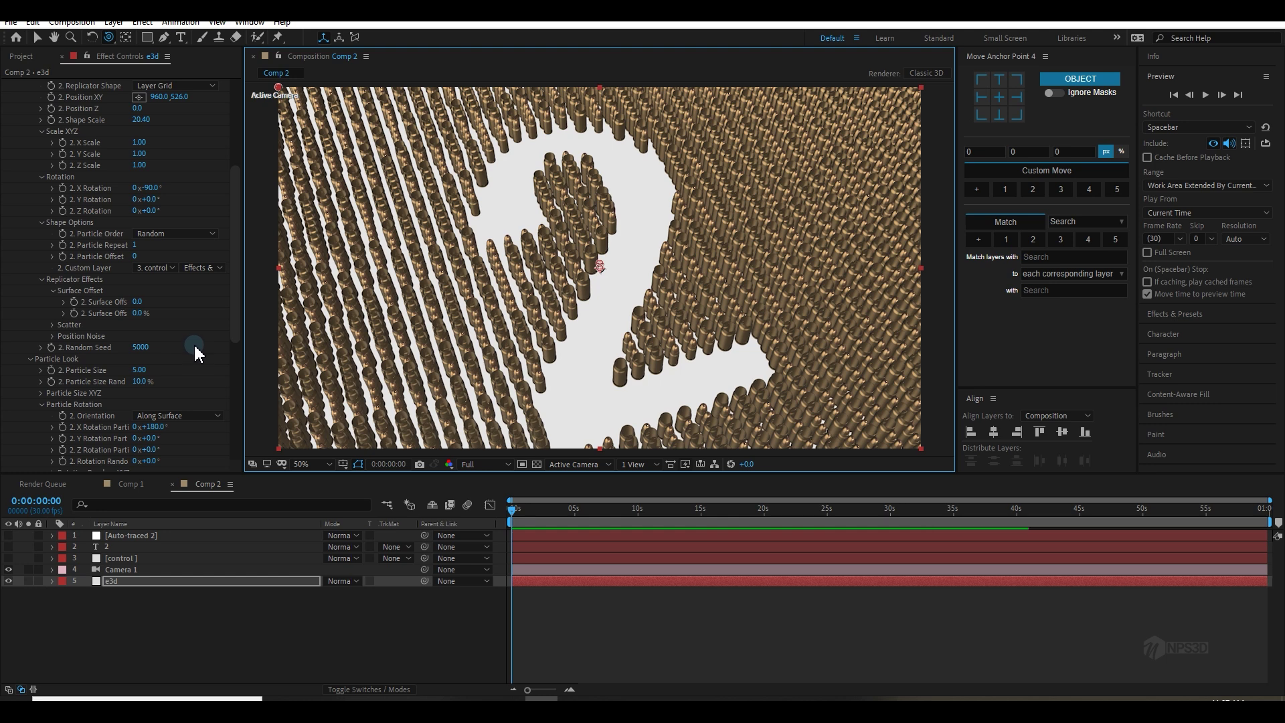
Step: Scatter Group 2's bullets with an X Scatter of 0.3 and a Z Scatter of 0.2
click(31, 359)
scroll(43, 292, up, 4)
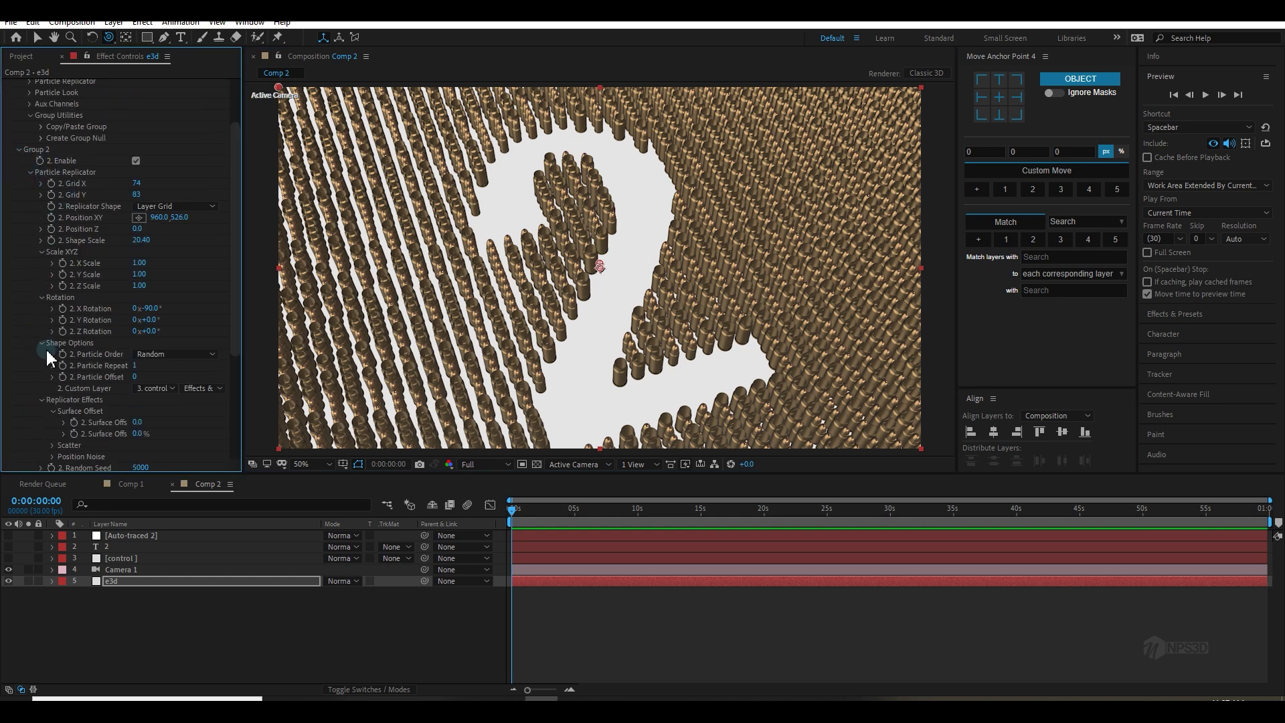
scroll(66, 424, down, 1)
click(53, 416)
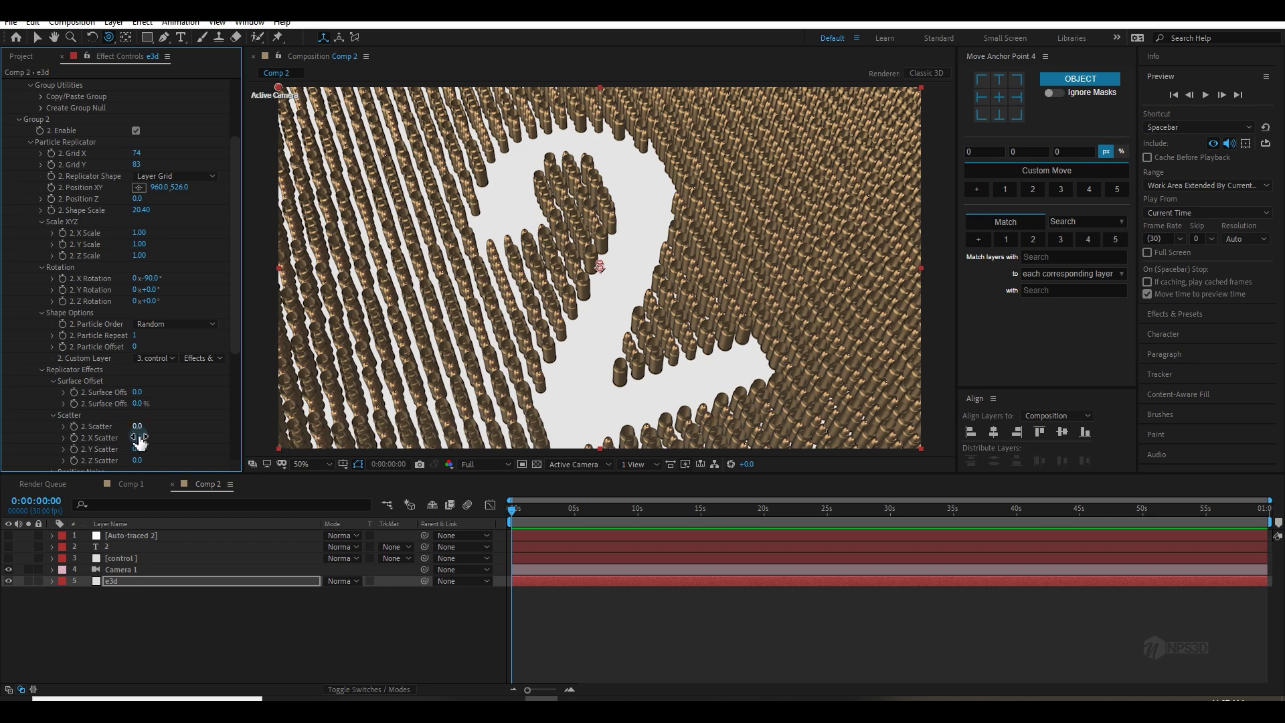
drag(137, 437, 148, 461)
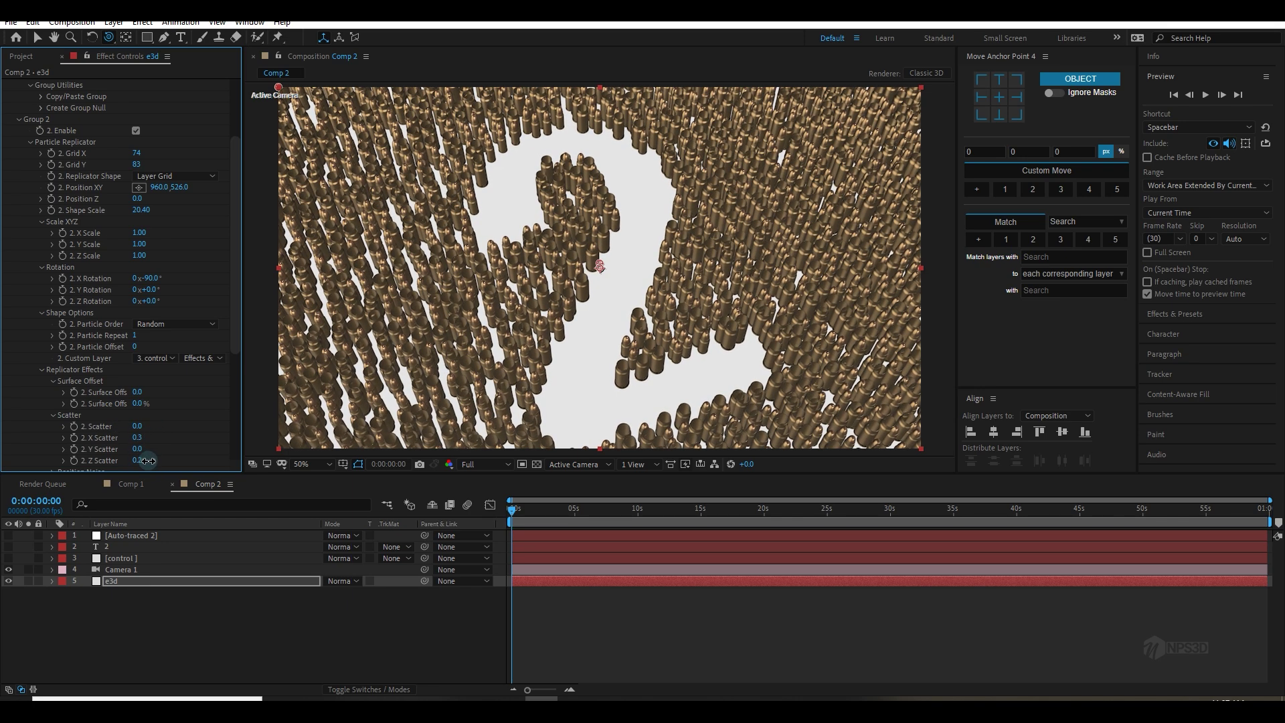
Step: Try a denser Group 2 replicator with Grid X at 94 and Grid Y at 92
drag(562, 362, 568, 350)
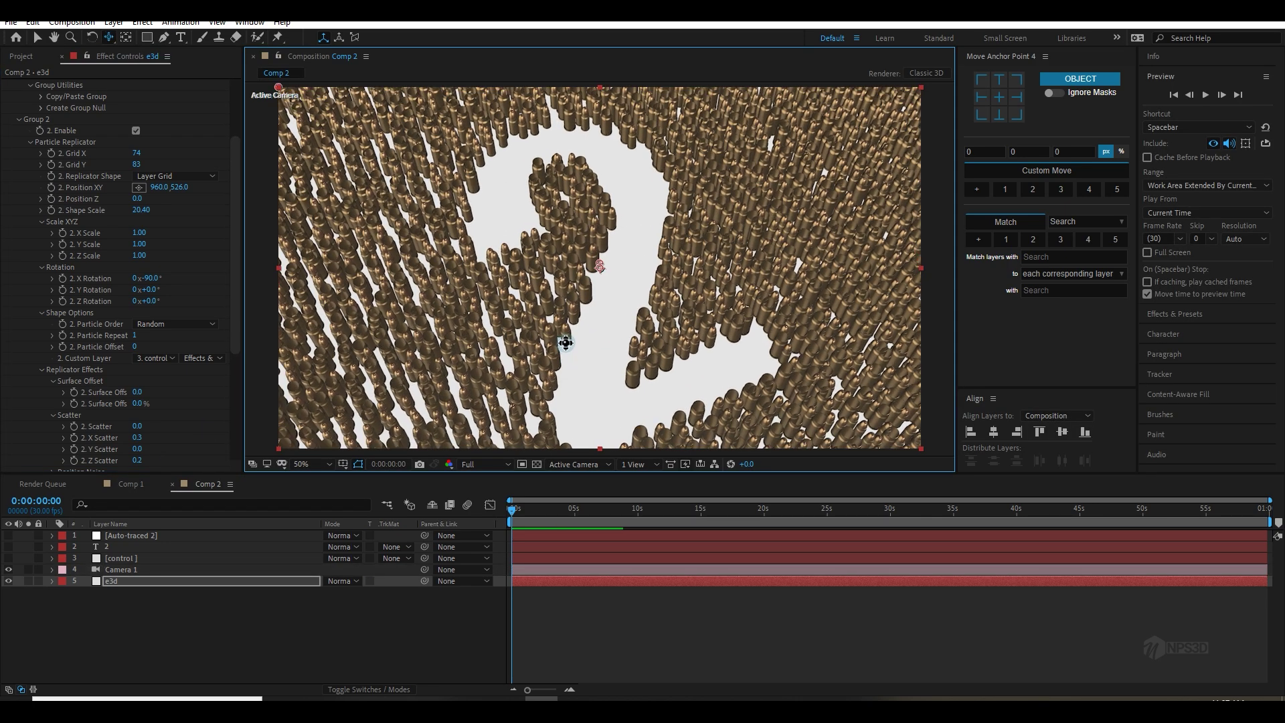
drag(139, 155, 241, 156)
drag(139, 153, 228, 154)
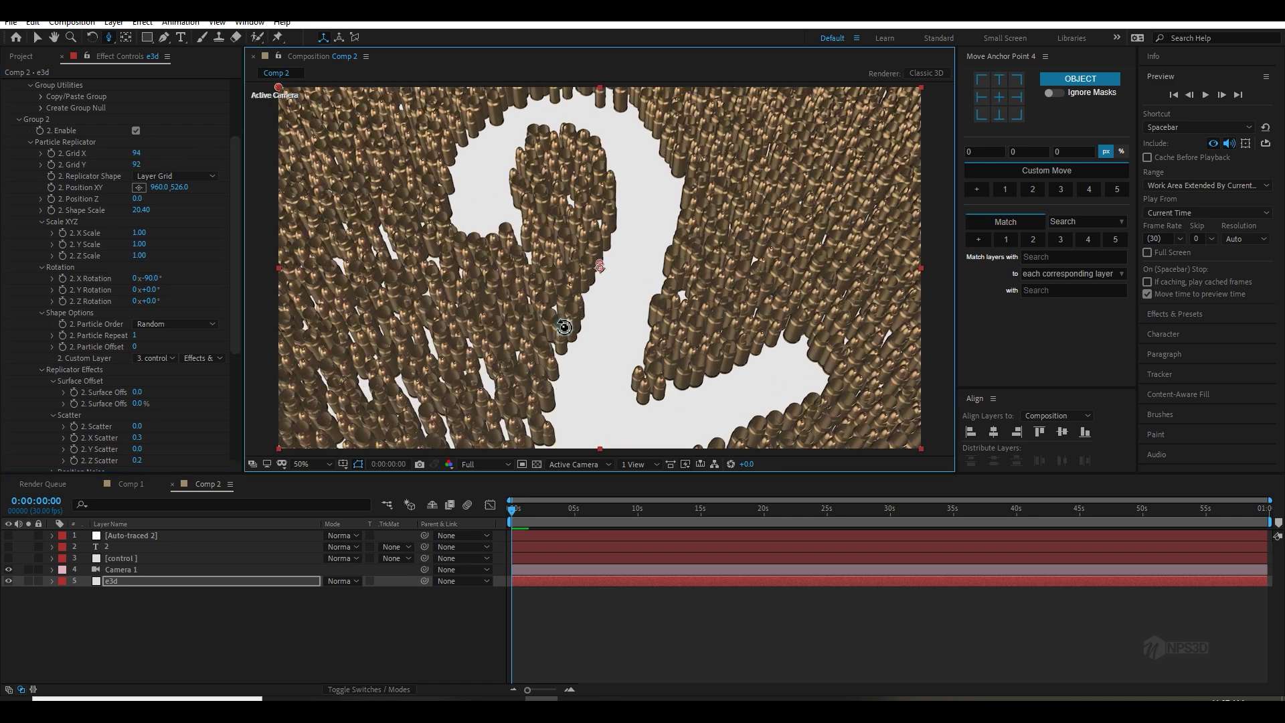
mouse_move(565, 328)
mouse_down()
mouse_move(563, 296)
mouse_move(563, 310)
mouse_up()
Step: Try a particle size of 8 for Group 2's bullets
scroll(167, 394, down, 3)
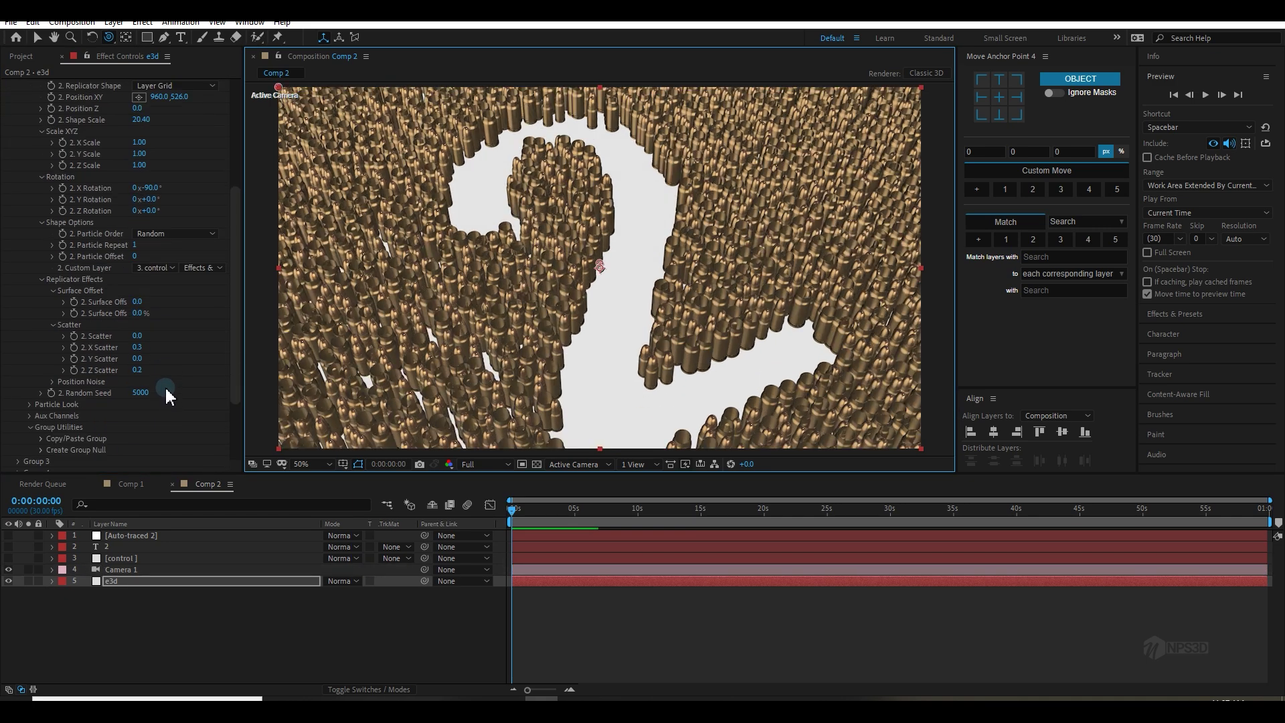
click(28, 404)
scroll(138, 375, down, 5)
drag(141, 274, 137, 273)
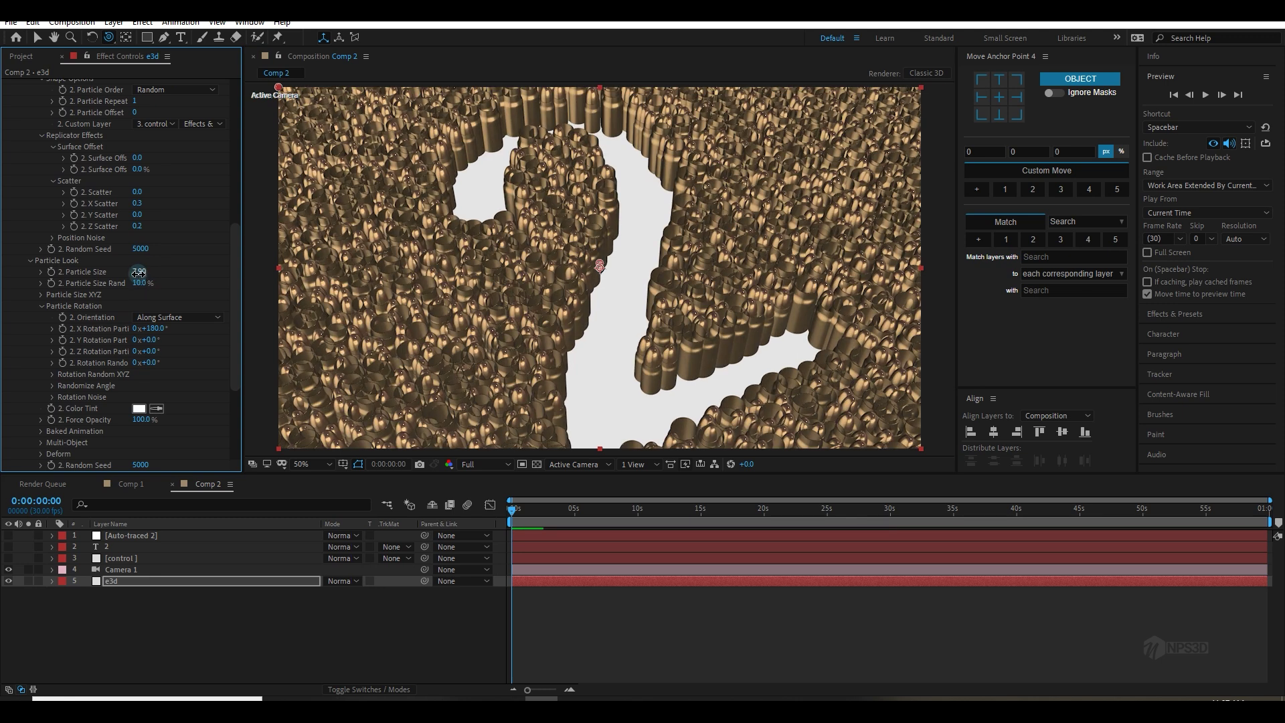
text(8)
key(Return)
Step: Thin out Group 2's replicator by setting Grid X to 65 and Grid Y to 51
scroll(163, 295, up, 8)
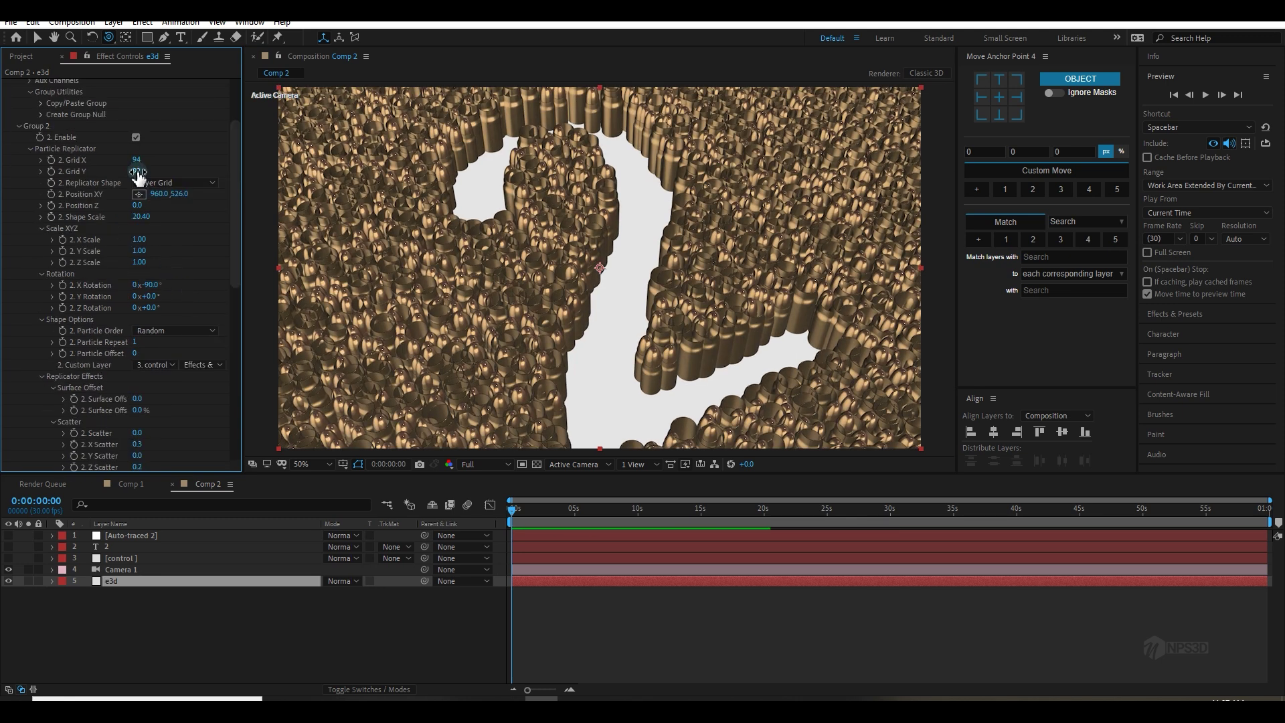
mouse_move(136, 161)
mouse_down()
mouse_move(111, 164)
mouse_move(131, 182)
mouse_up()
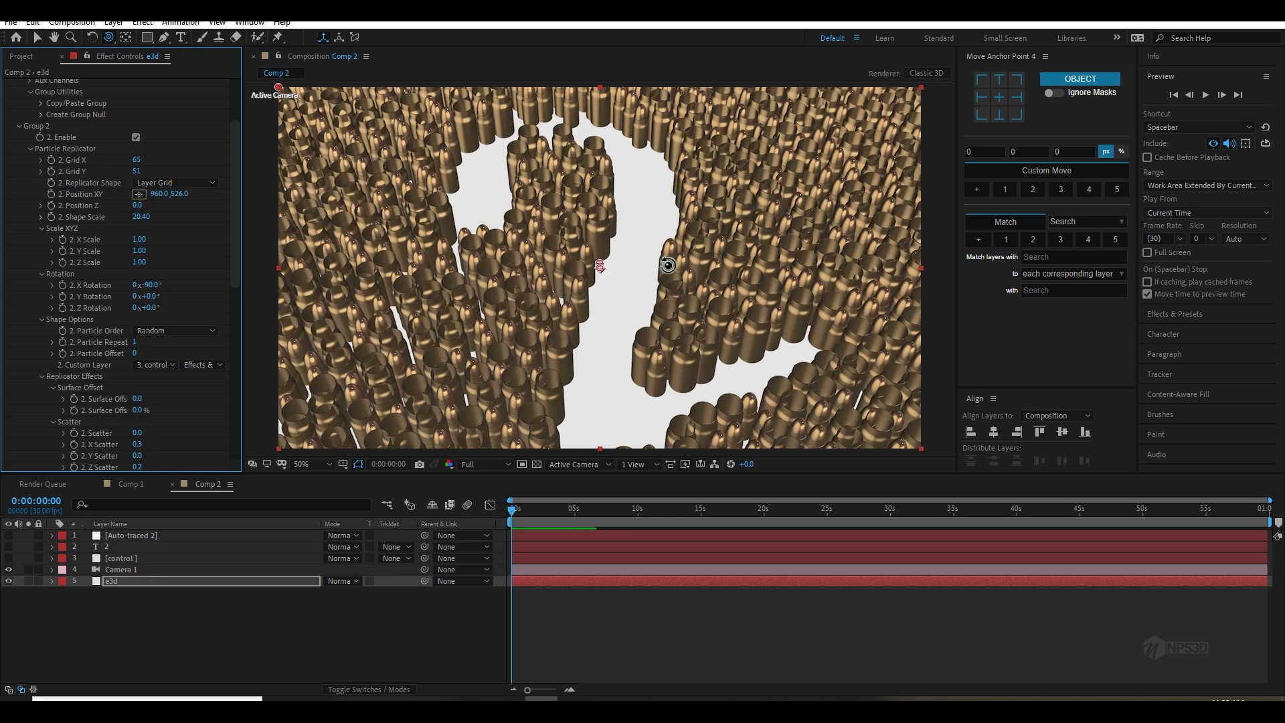
mouse_move(664, 230)
mouse_down()
mouse_move(658, 241)
mouse_move(665, 234)
mouse_up()
key(ctrl+z)
Step: Set Group 2's particle size to 6 and its Grid Y to 55
scroll(171, 306, down, 2)
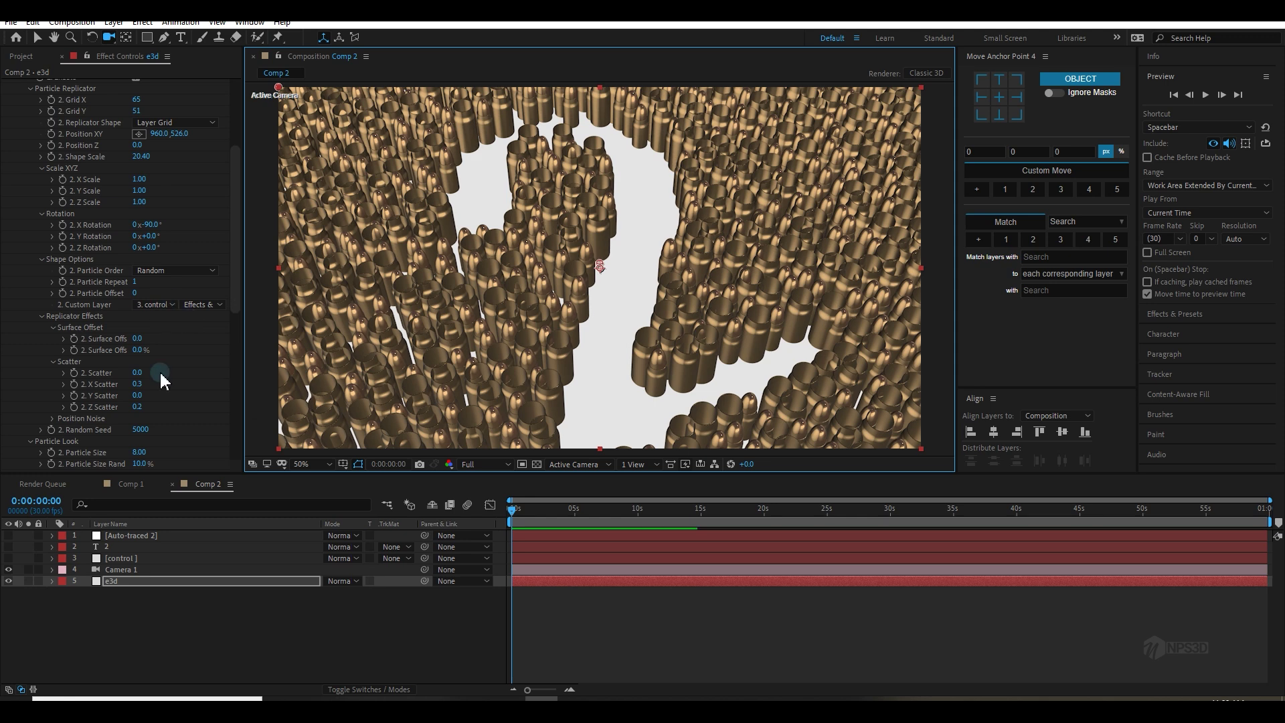
scroll(163, 395, down, 3)
click(140, 361)
text(6)
key(Return)
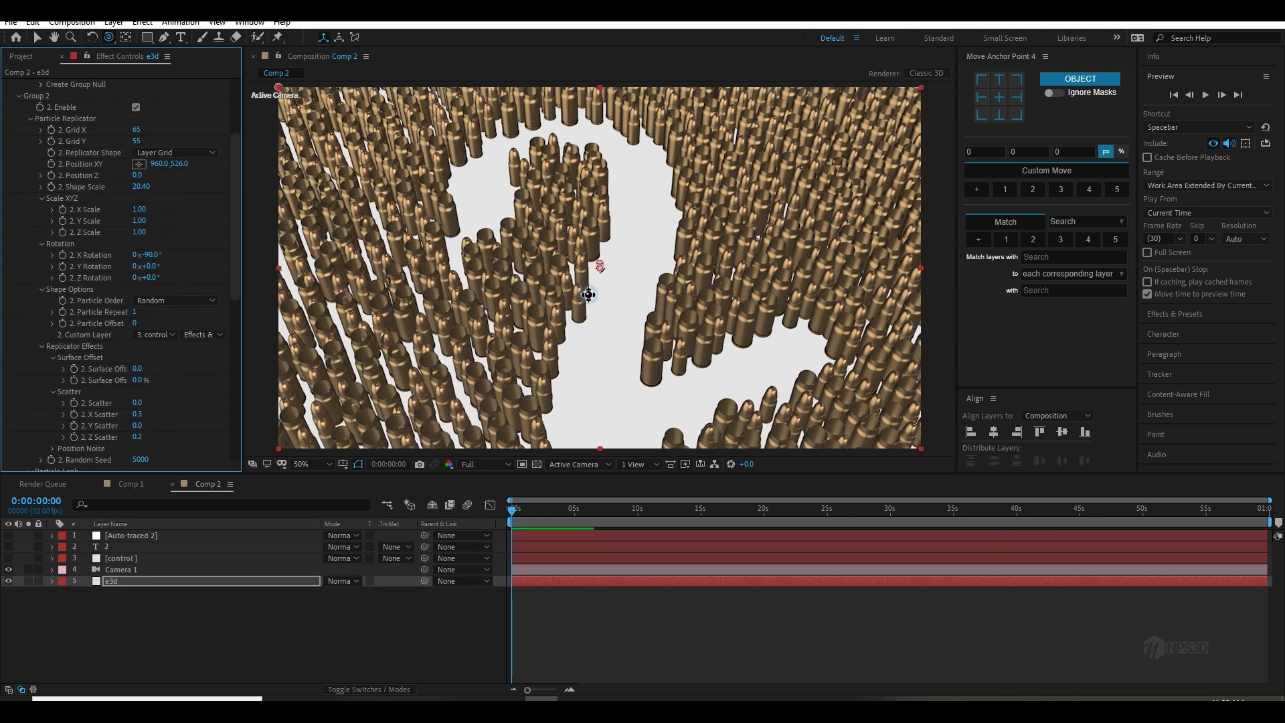
drag(588, 295, 546, 322)
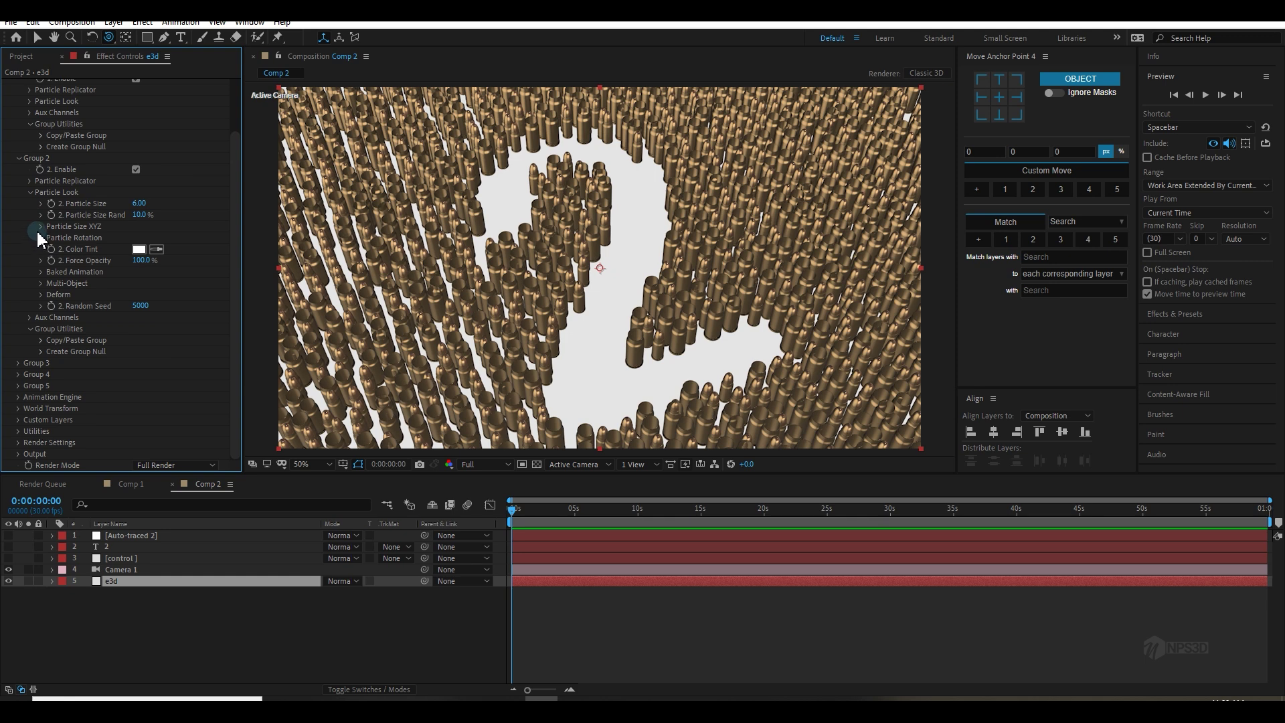
Step: Tumble Group 2's bullets by setting Rotation Random to 52° and the Y rotation under Randomize Angle to 24°
click(40, 238)
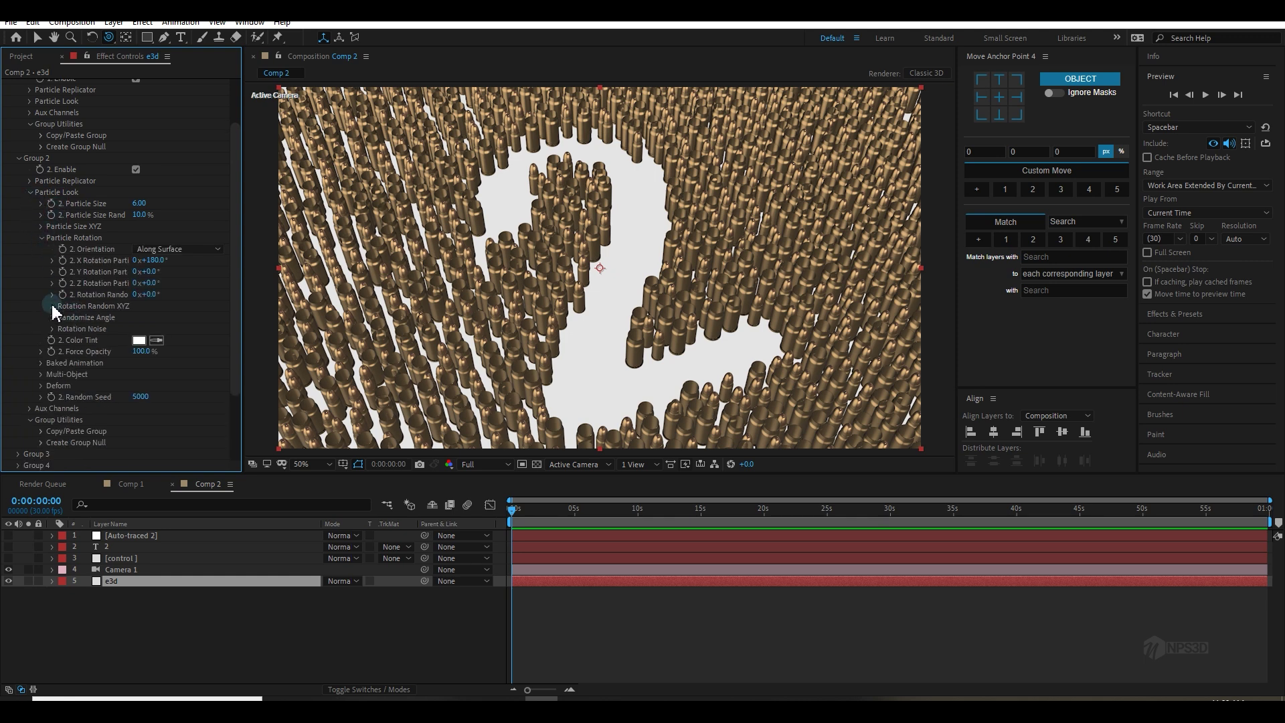
click(52, 306)
drag(153, 317, 190, 295)
key(ctrl+z)
key(ctrl+z)
click(52, 352)
drag(153, 374, 166, 372)
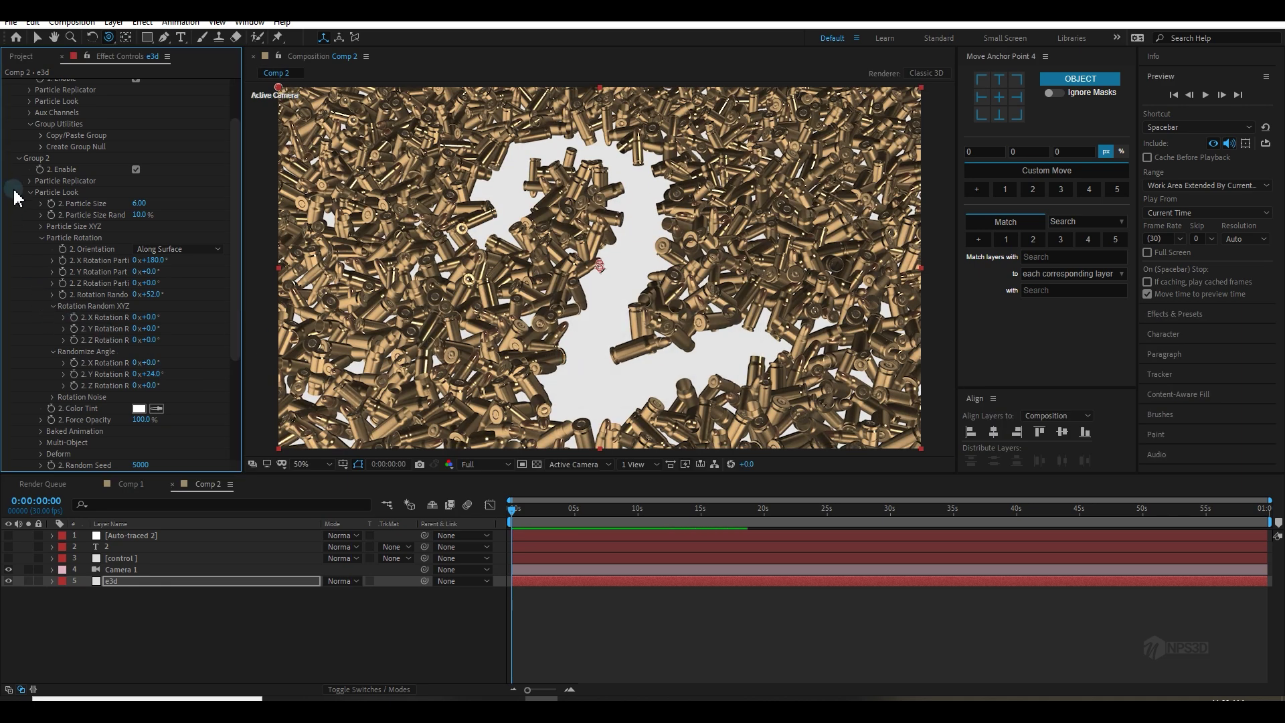
Step: Open the Element scene setup and apply the concrete_wall_distressed_02 material from Pro_Shaders_2's Concrete presets to the plane
click(18, 158)
click(65, 112)
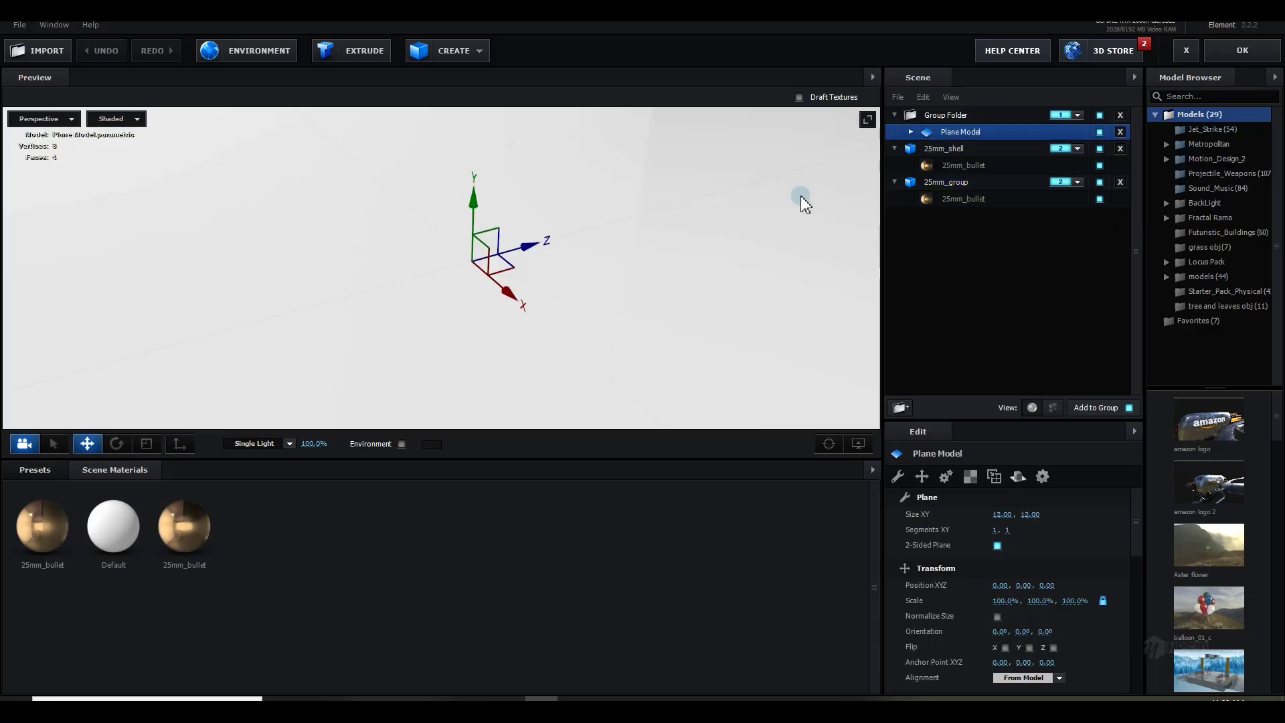
click(35, 469)
click(78, 532)
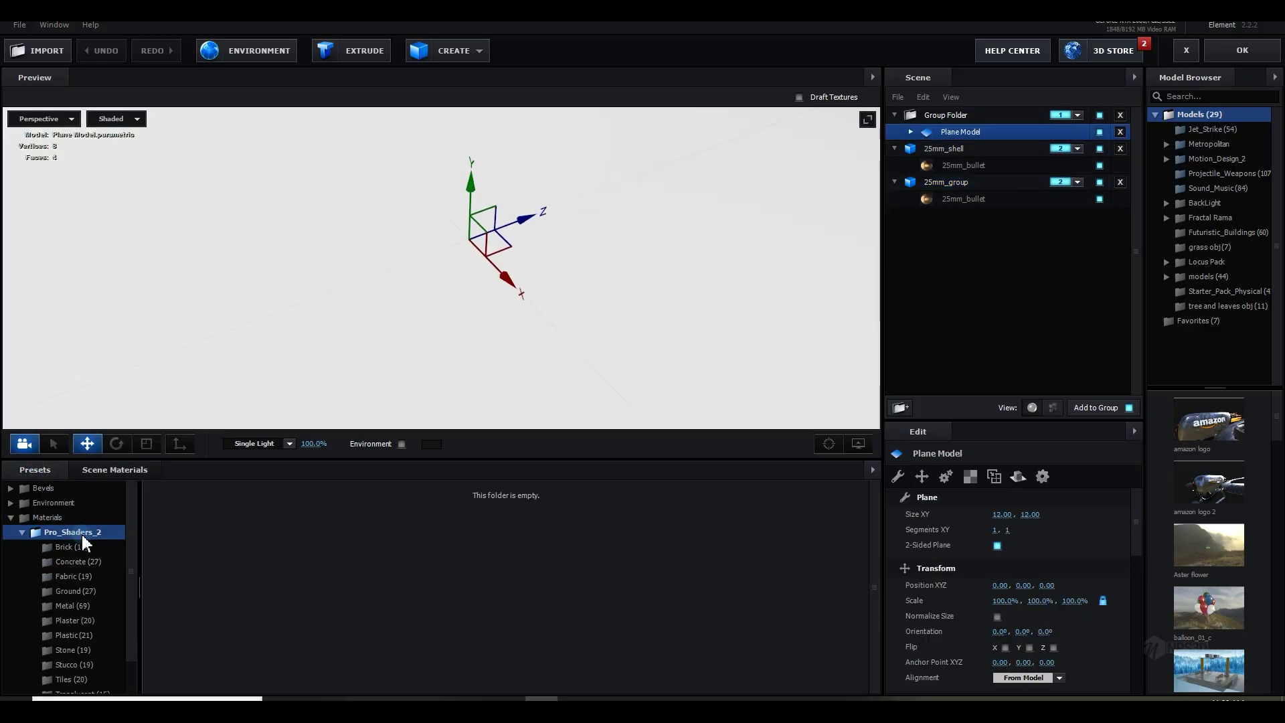
click(73, 561)
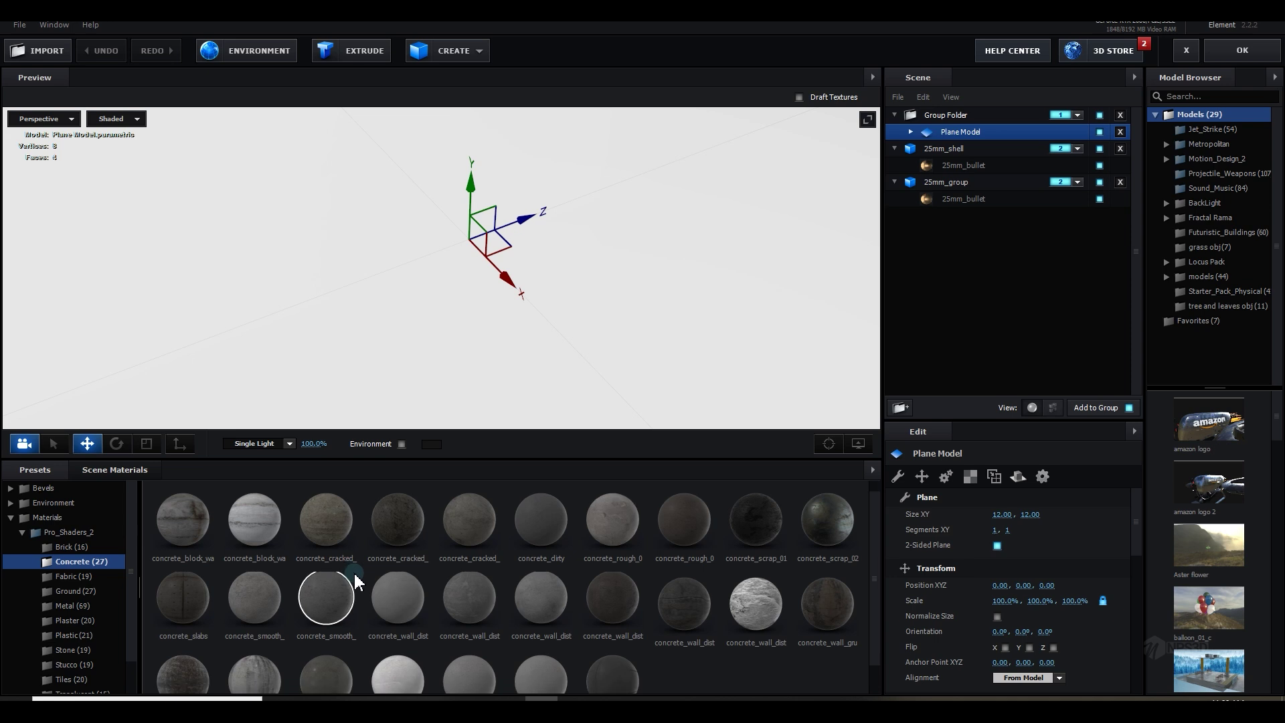
scroll(436, 582, down, 1)
click(277, 601)
drag(277, 600, 382, 315)
Step: Set the plane's texture mapping to Box (Preserve Aspect) with a UV Repeat of 12
click(969, 475)
click(1008, 515)
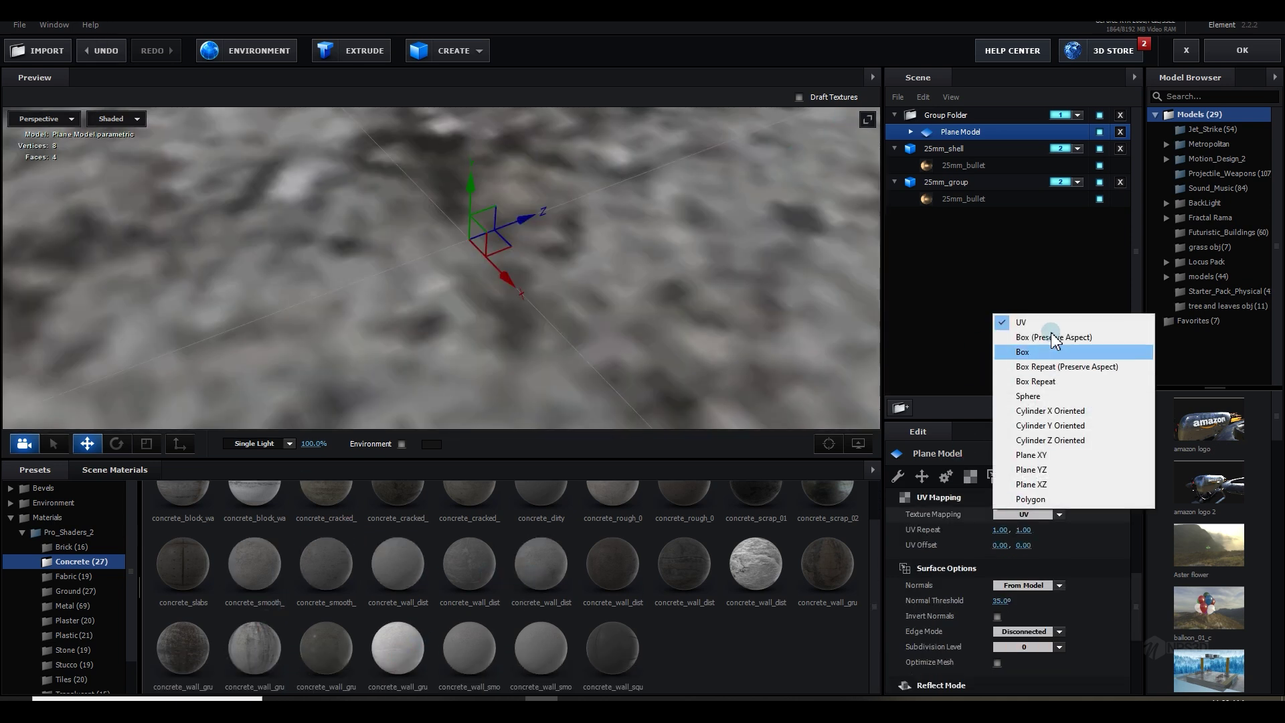
click(1045, 337)
text(12)
key(Return)
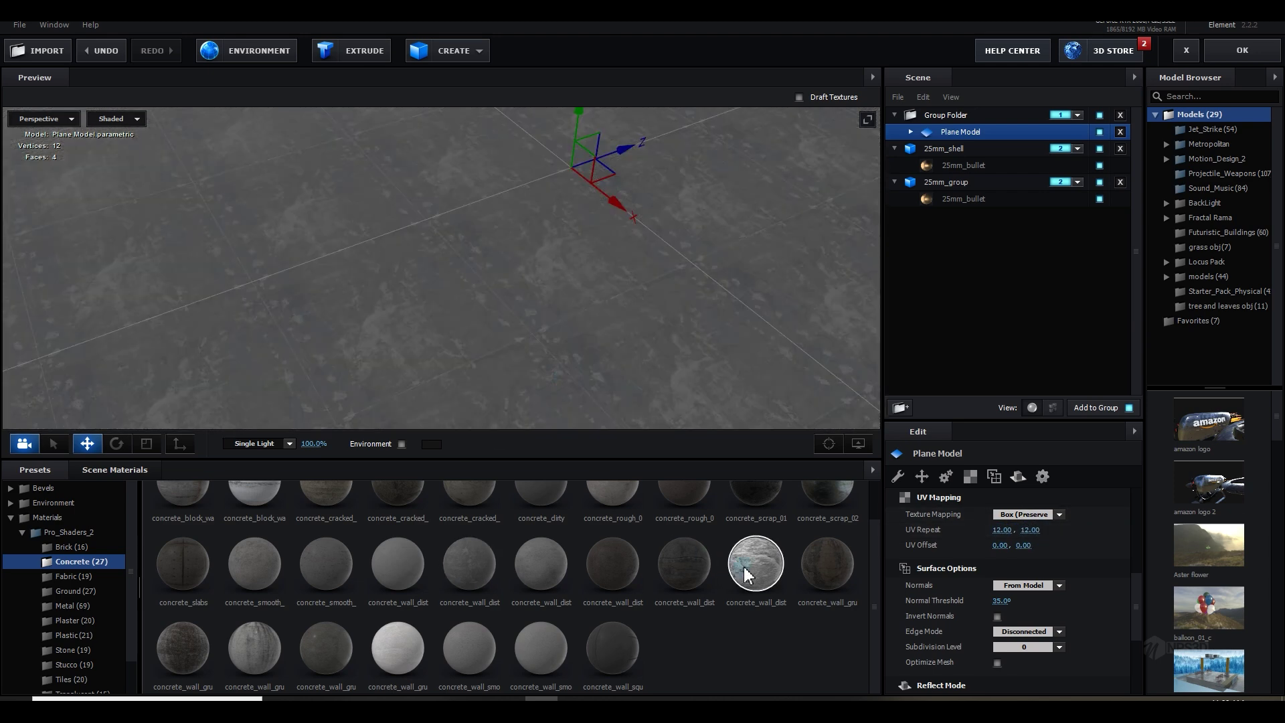
Step: Adjust the concrete material's diffuse texture to gamma 2.22, contrast -20%, brightness -8% and saturation -100%
click(107, 468)
click(399, 532)
click(873, 471)
click(917, 484)
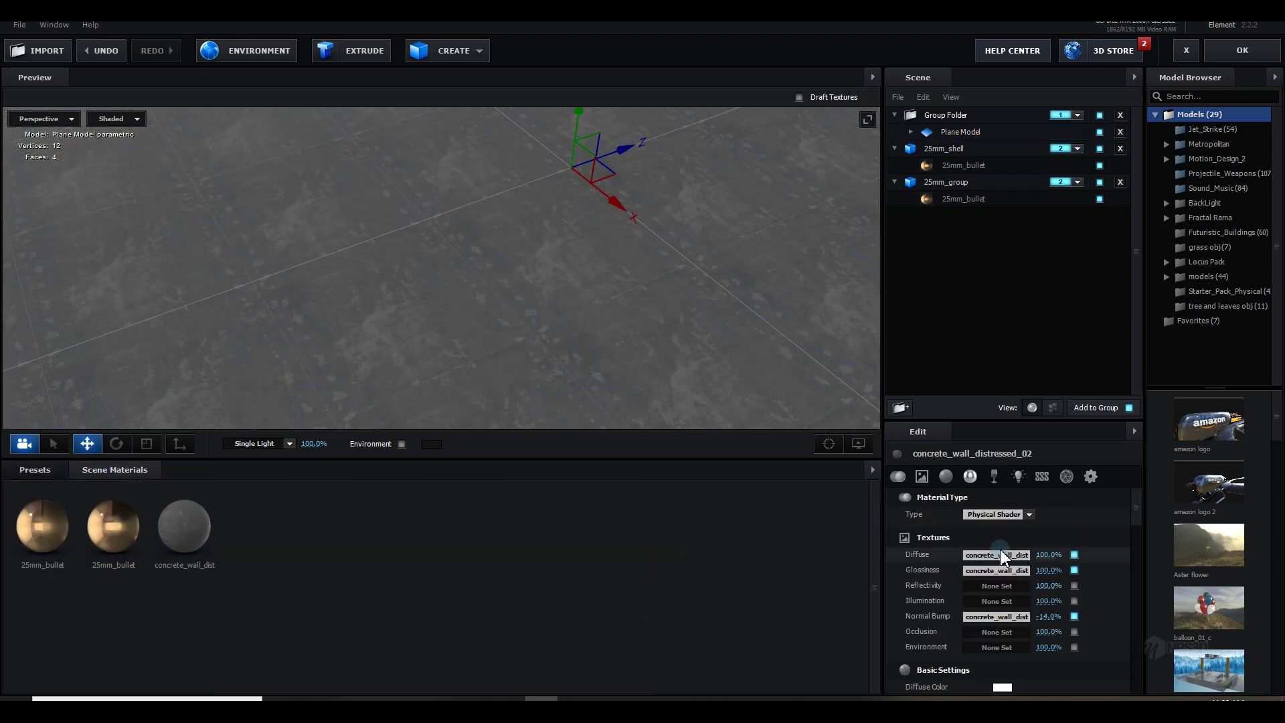
click(1004, 555)
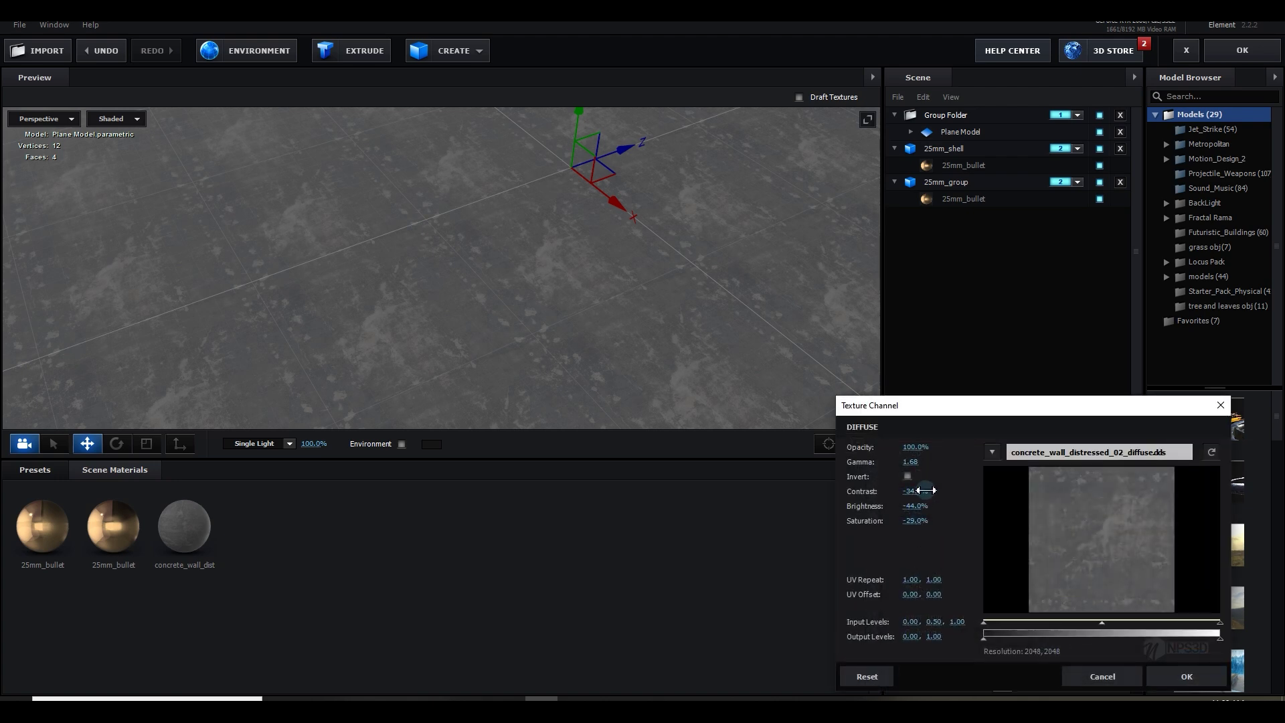
drag(923, 499, 950, 462)
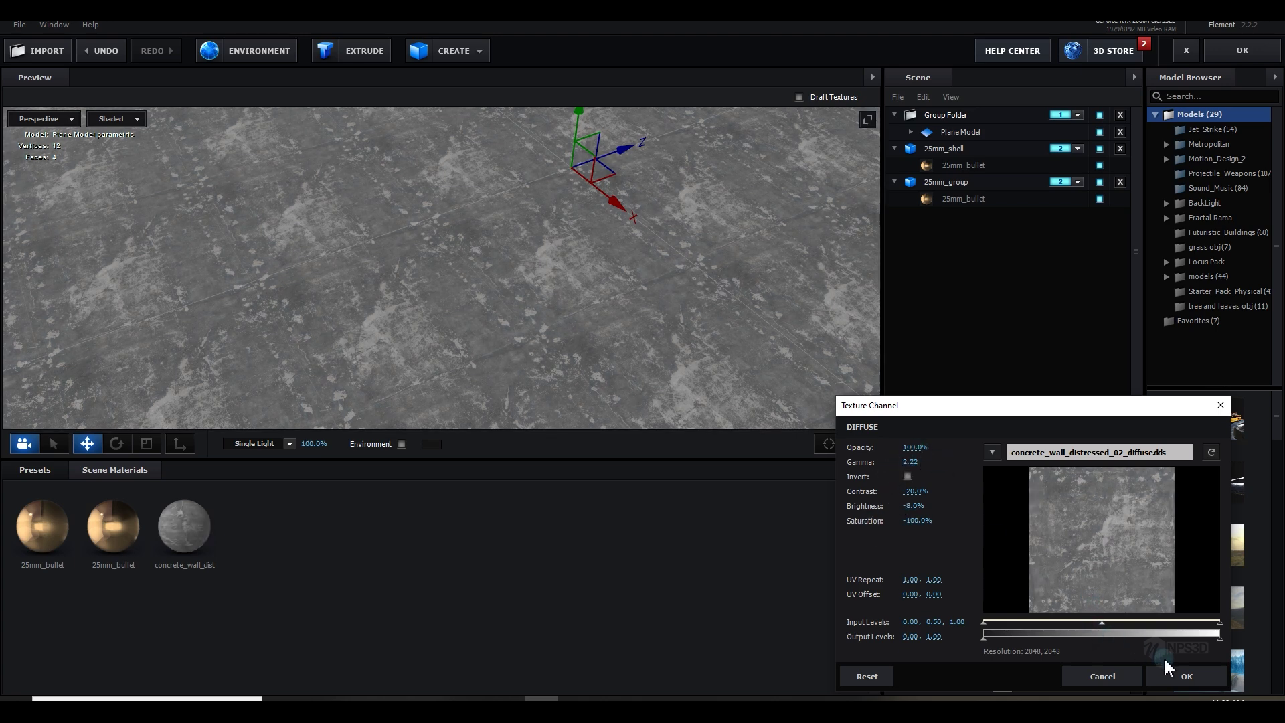
click(1177, 675)
Step: Set the concrete material's Environment Multiplier to 199% and Diffuse to 1.85, and accept the scene setup
scroll(1046, 574, down, 5)
drag(1008, 623, 1068, 616)
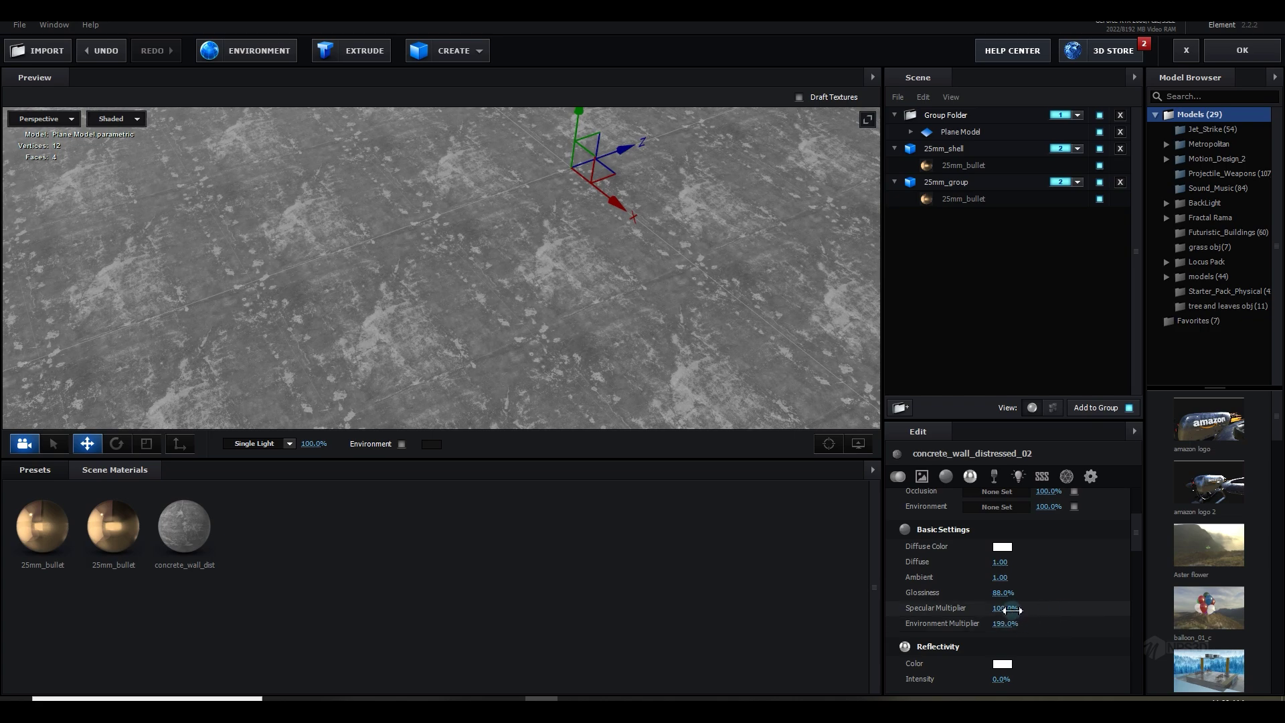
drag(1000, 562, 1047, 556)
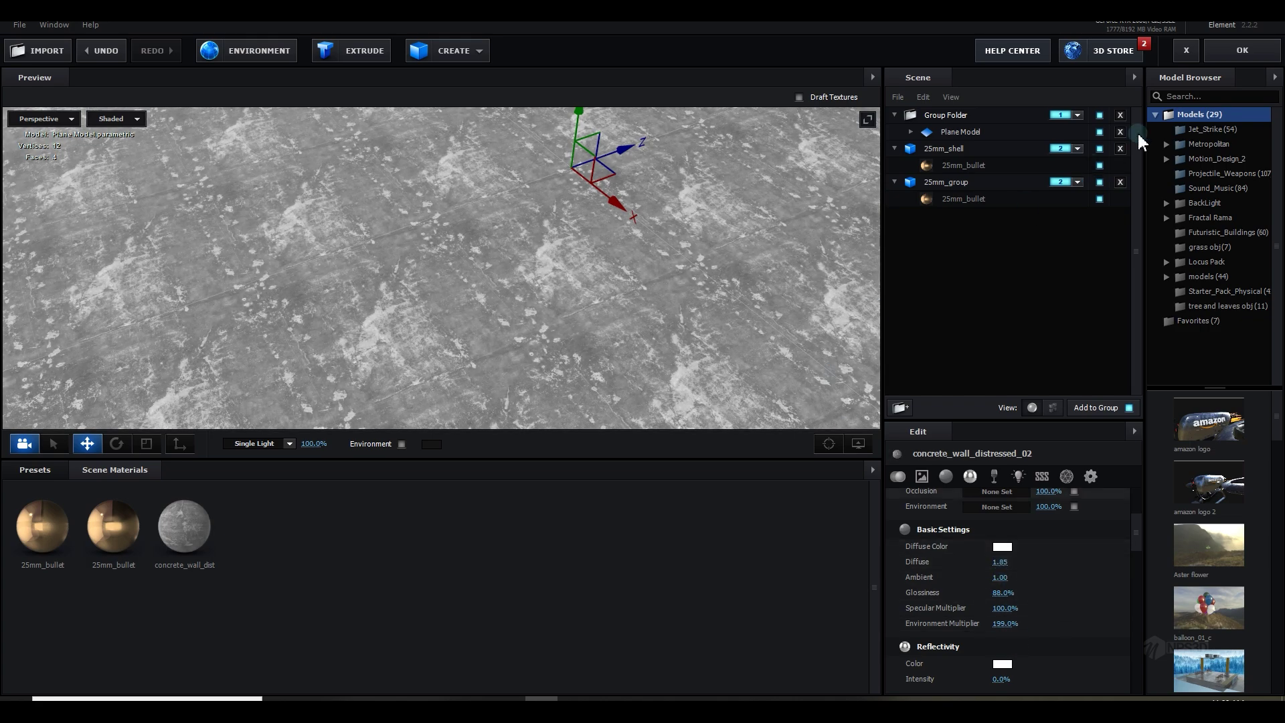
click(1242, 50)
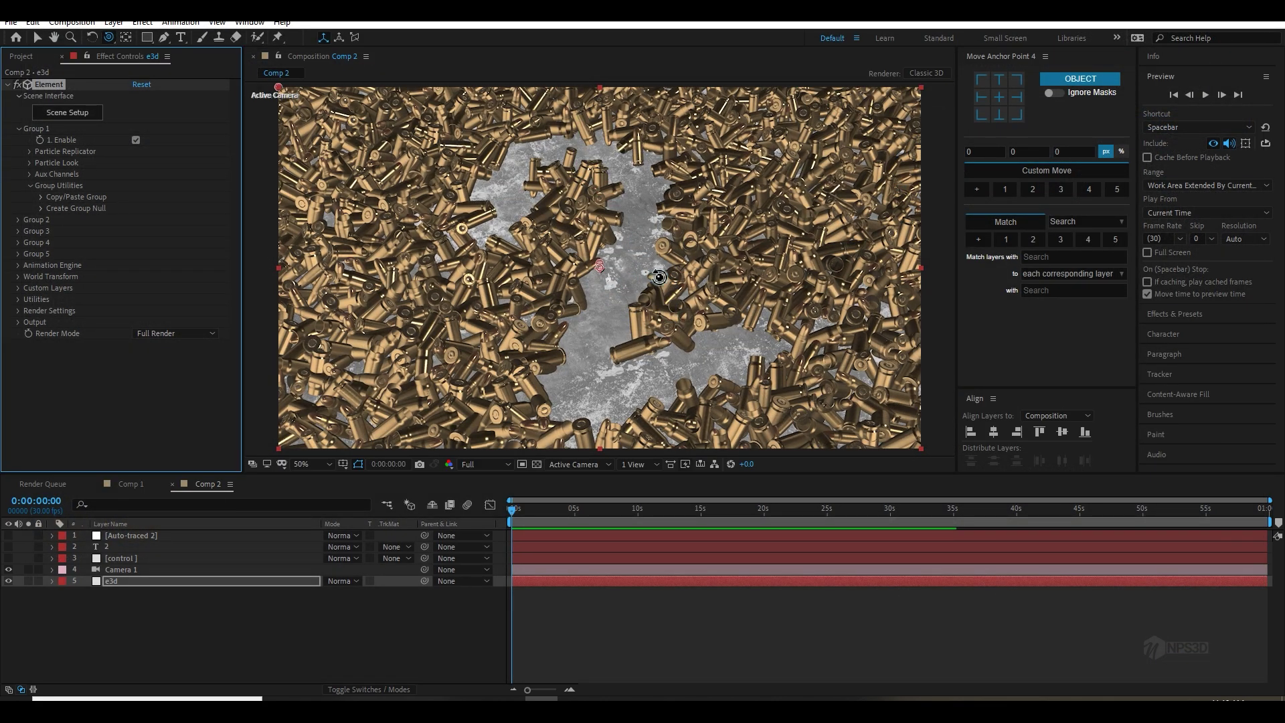
Step: Reopen the scene setup, set the Plane Model's Size XY to 8 by 8, and accept the scene
click(74, 113)
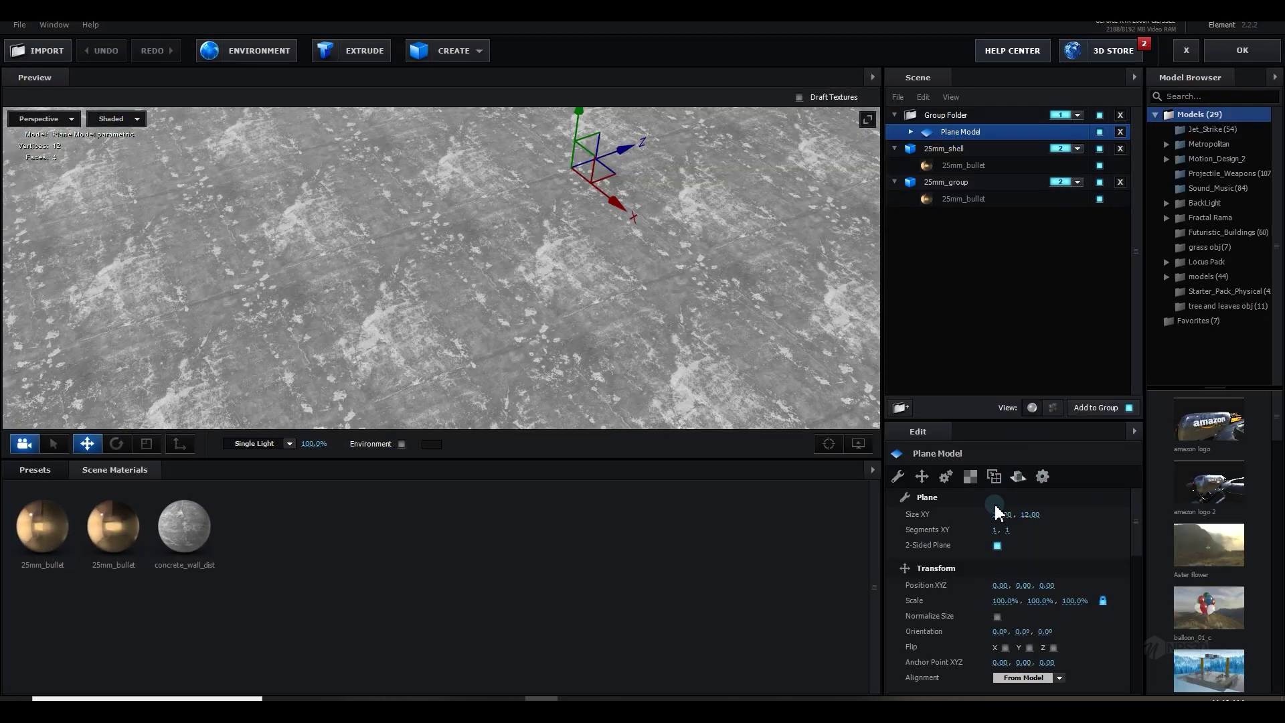
click(1001, 514)
text(8)
click(1056, 520)
click(1030, 515)
text(8)
click(1066, 515)
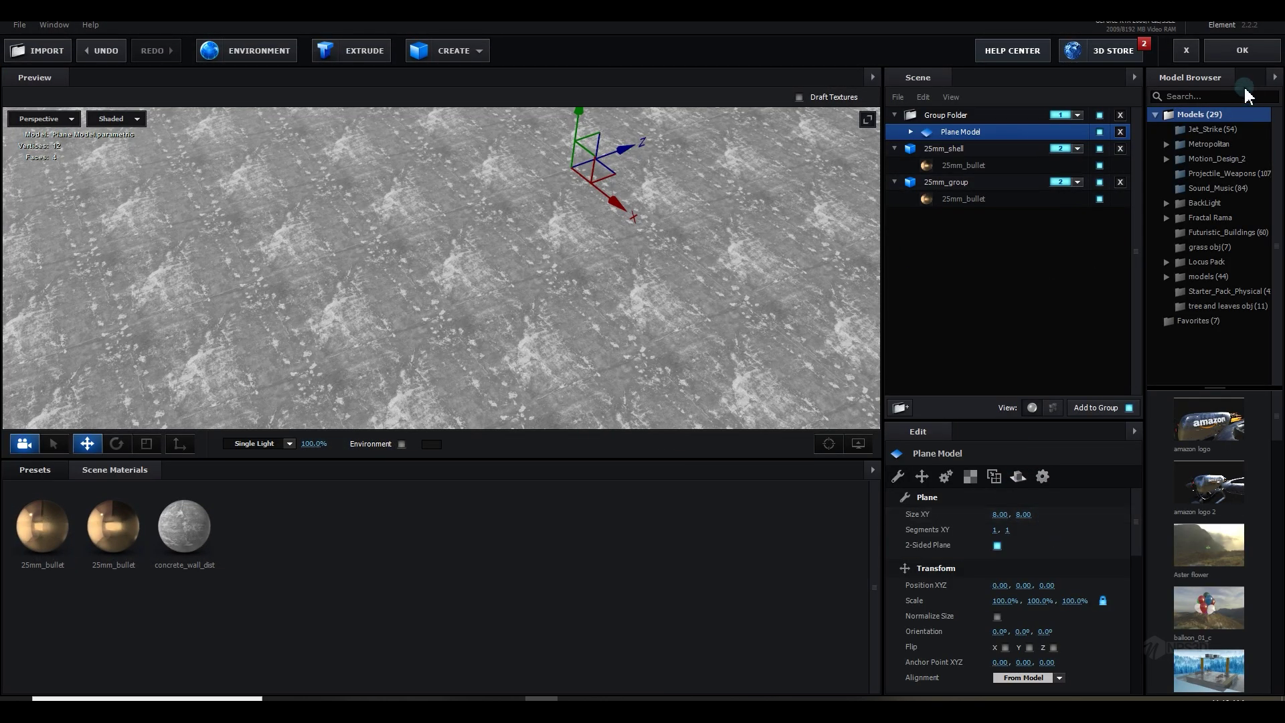
click(1242, 51)
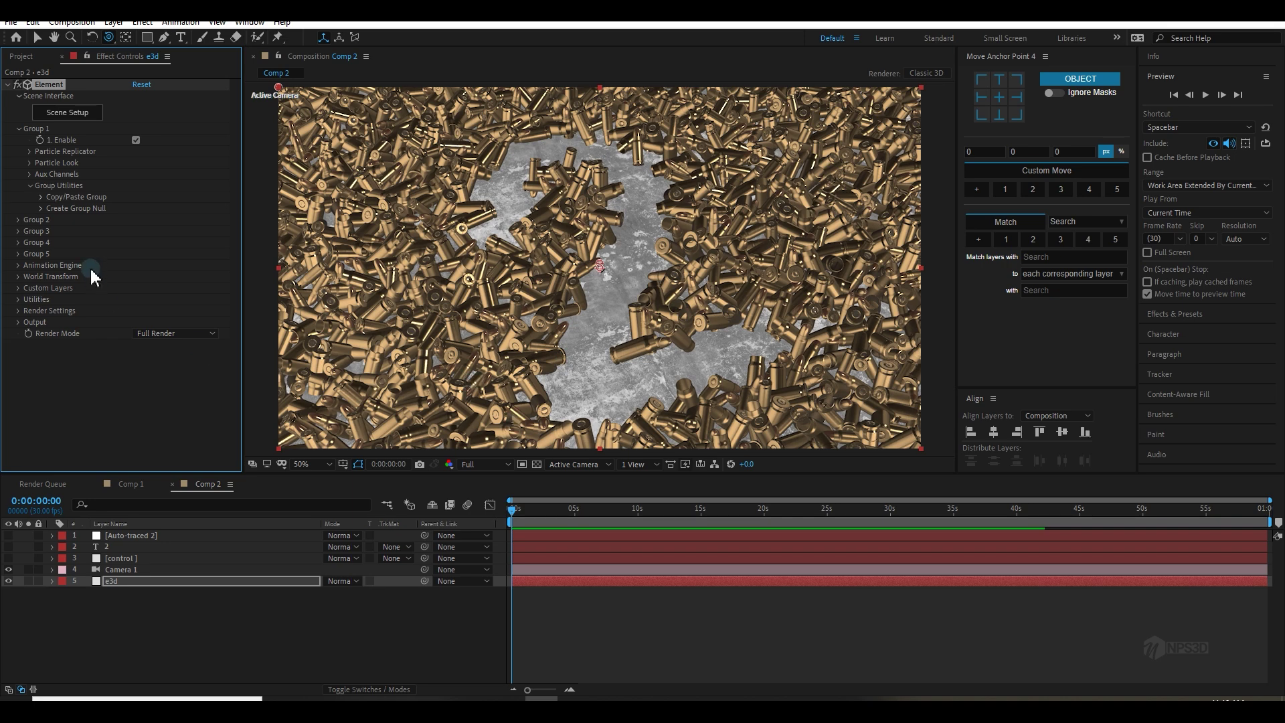
Step: Reopen the scene setup and duplicate the 25mm_group and 25mm_shell models, keeping the copies below the originals
click(73, 114)
click(950, 149)
click(956, 186)
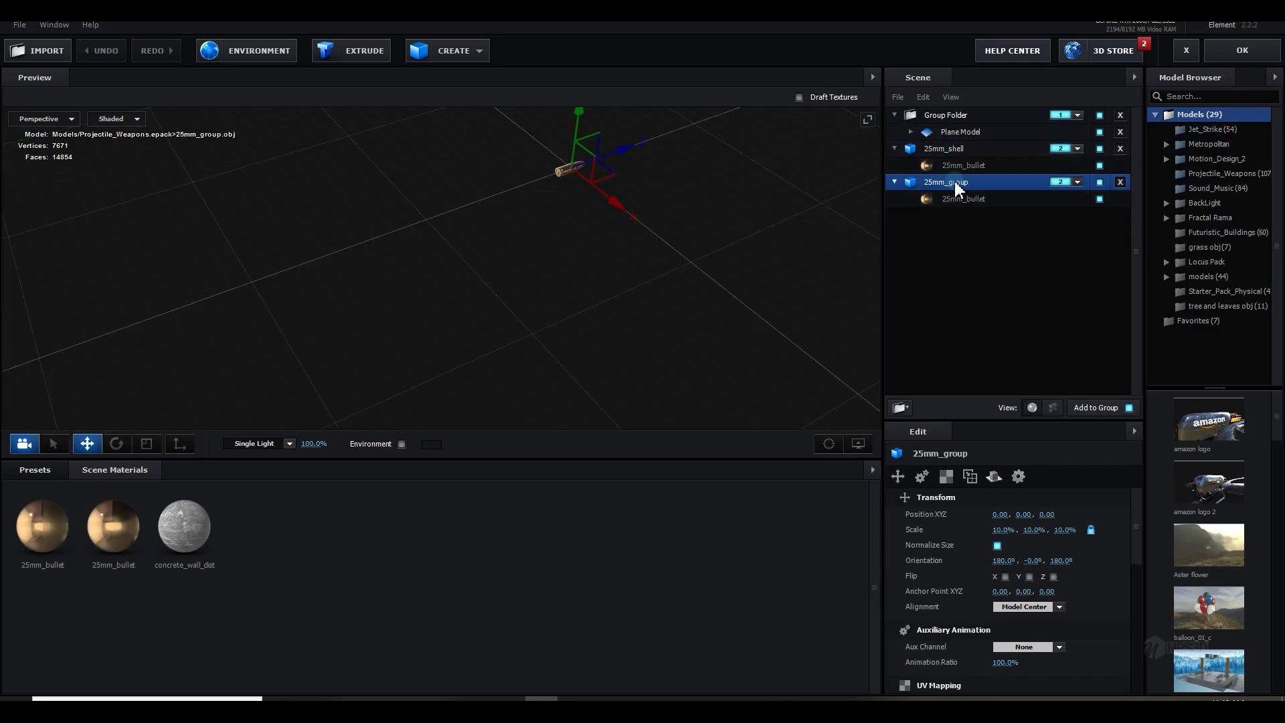
right_click(956, 186)
click(1014, 238)
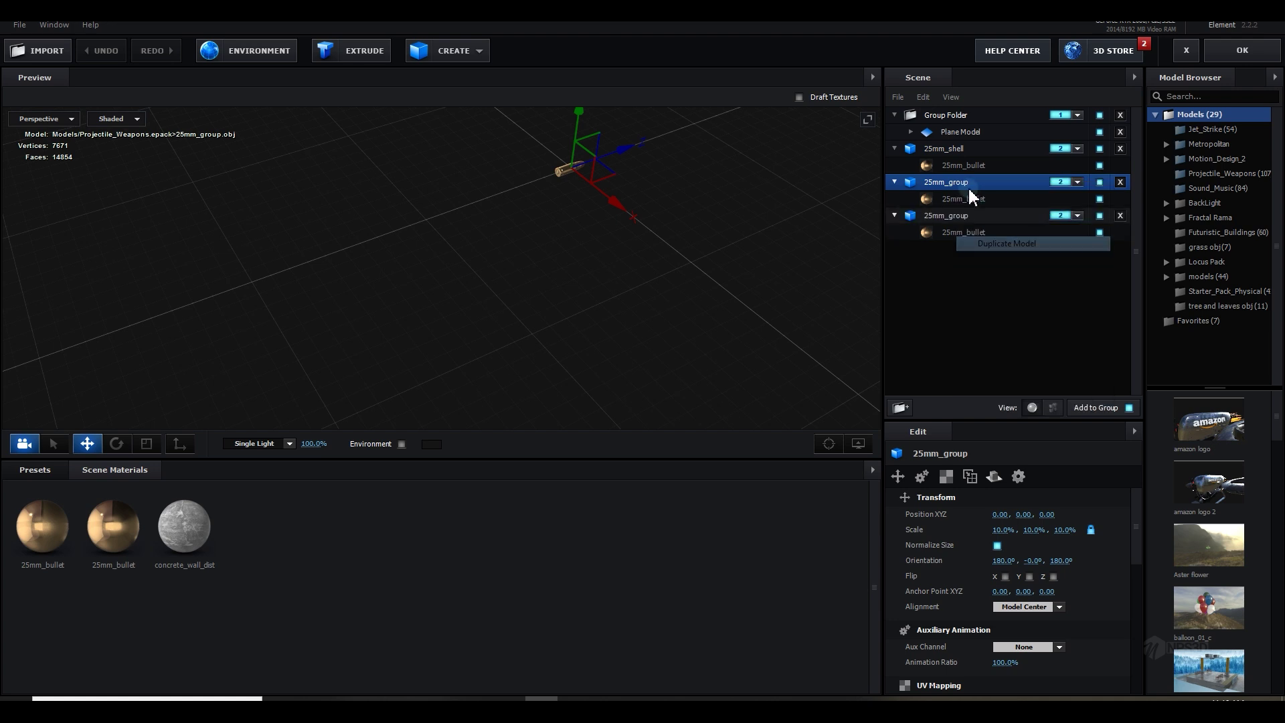
right_click(945, 152)
click(997, 211)
drag(962, 183, 974, 262)
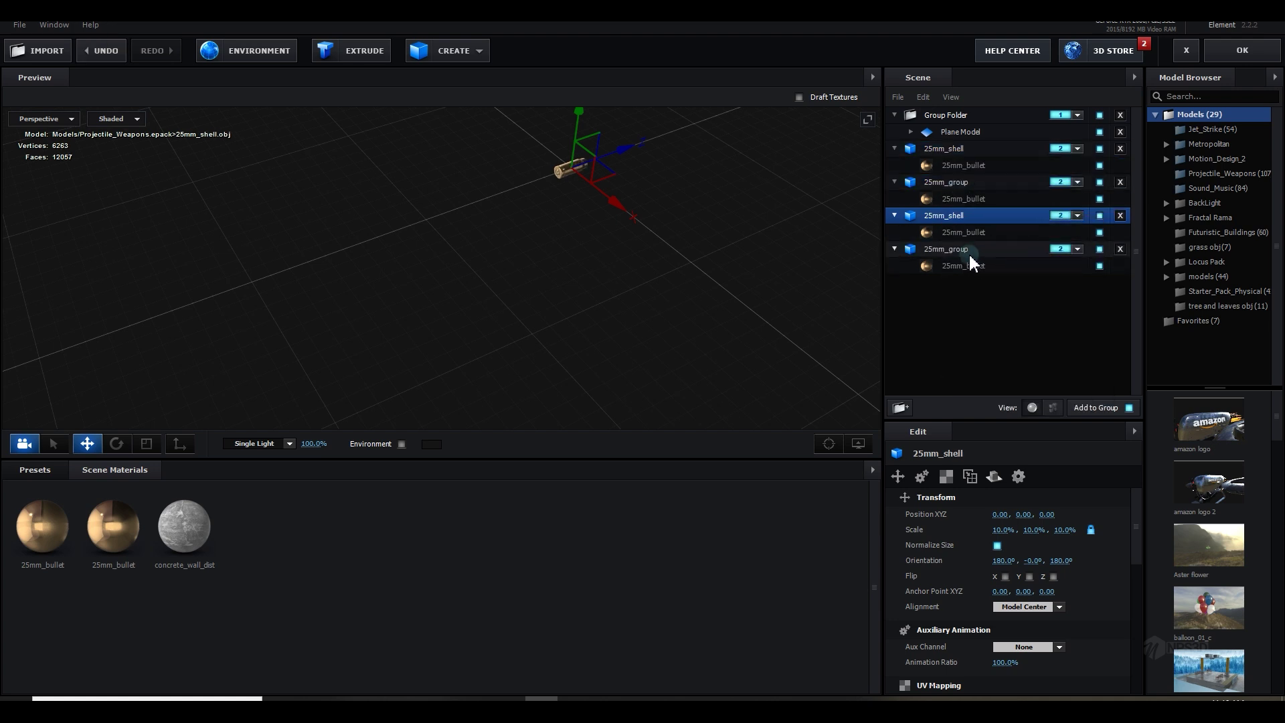
Step: Inspect the copied 25mm_group bullet and duplicate both 25mm_bullet materials in the scene materials
click(969, 248)
drag(632, 179, 625, 330)
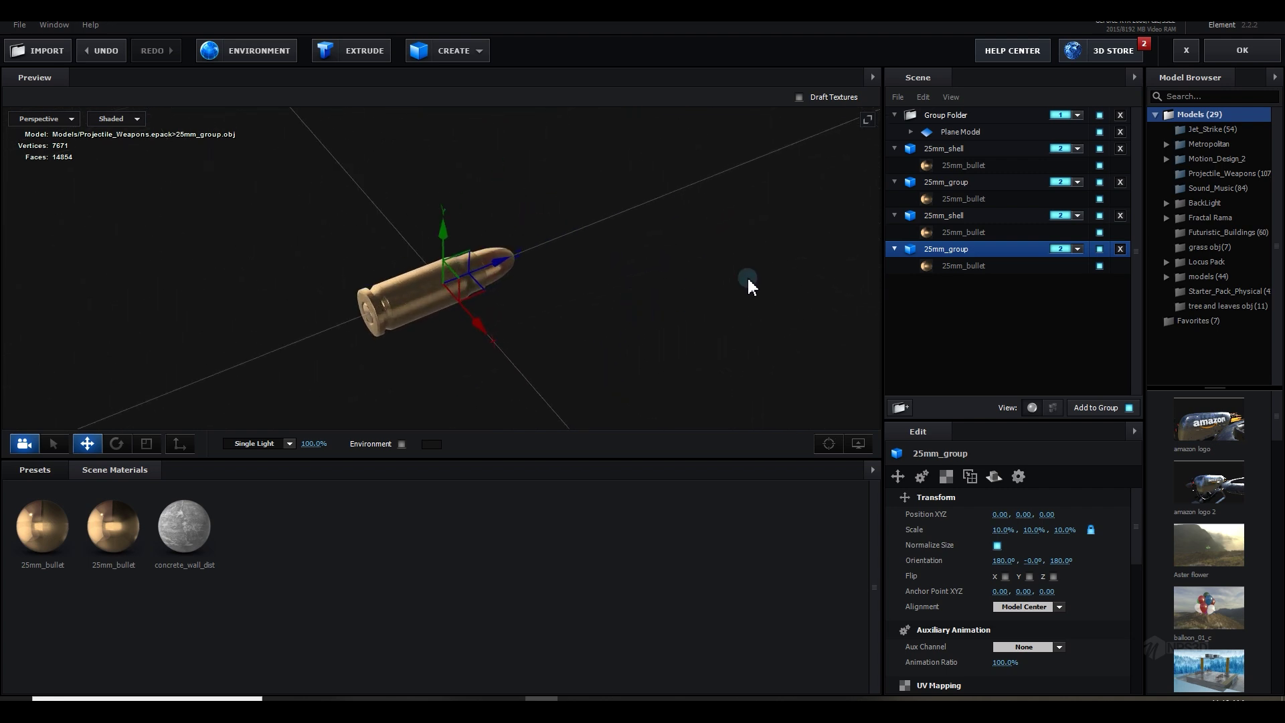
drag(747, 276, 645, 267)
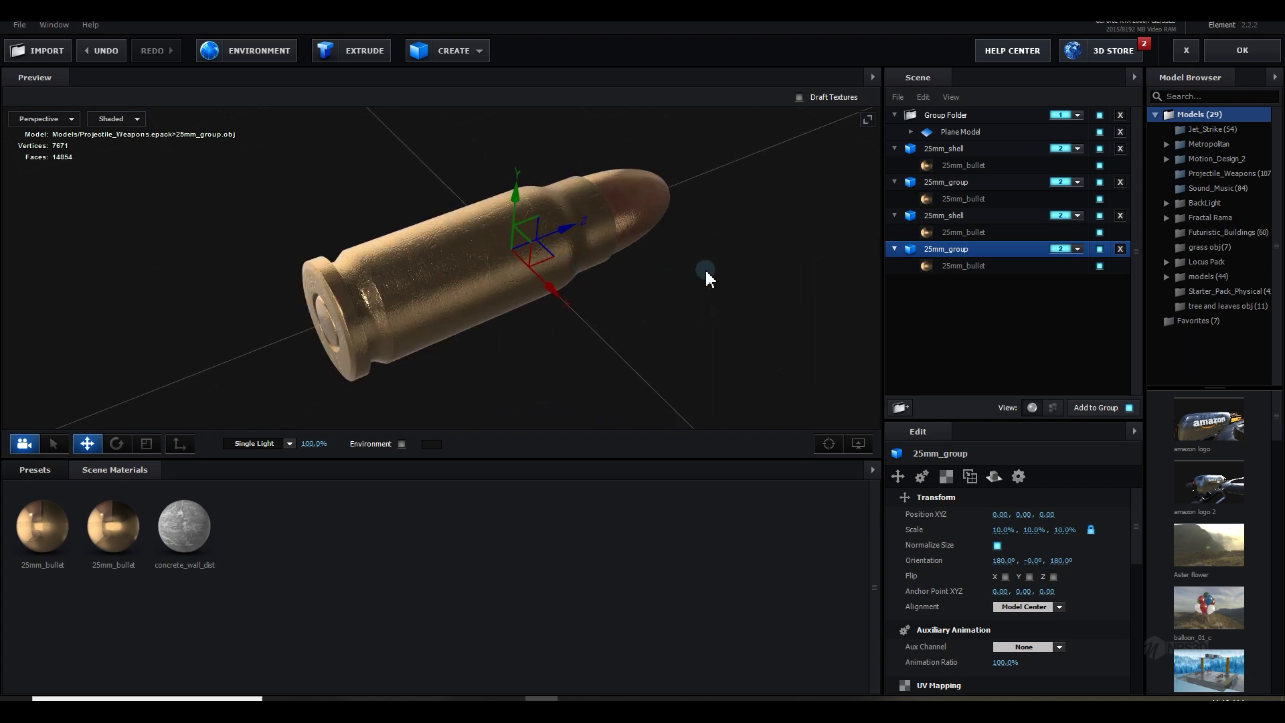
click(937, 268)
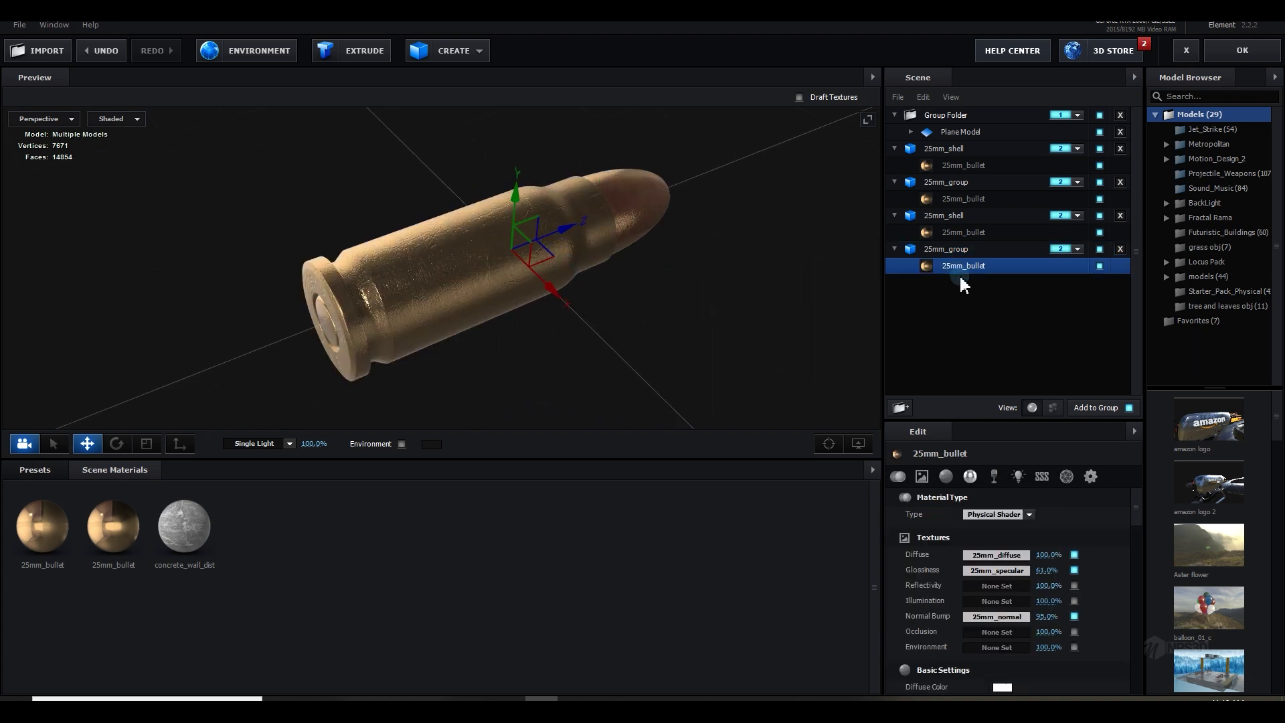
right_click(134, 527)
click(164, 550)
right_click(50, 530)
click(100, 558)
click(264, 539)
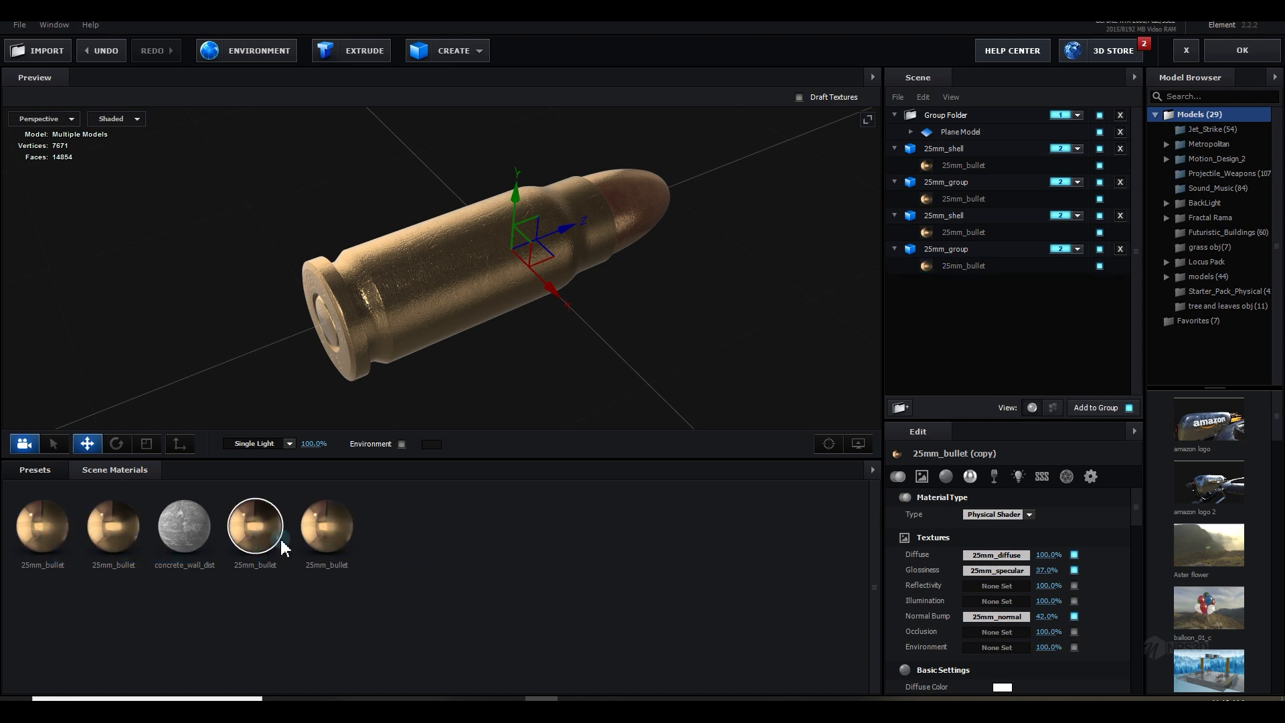
Step: Set the Diffuse Color and Reflectivity Color of the first copied 25mm_bullet material to bright red
scroll(993, 586, down, 3)
click(1002, 546)
drag(1003, 545, 1053, 467)
click(1107, 642)
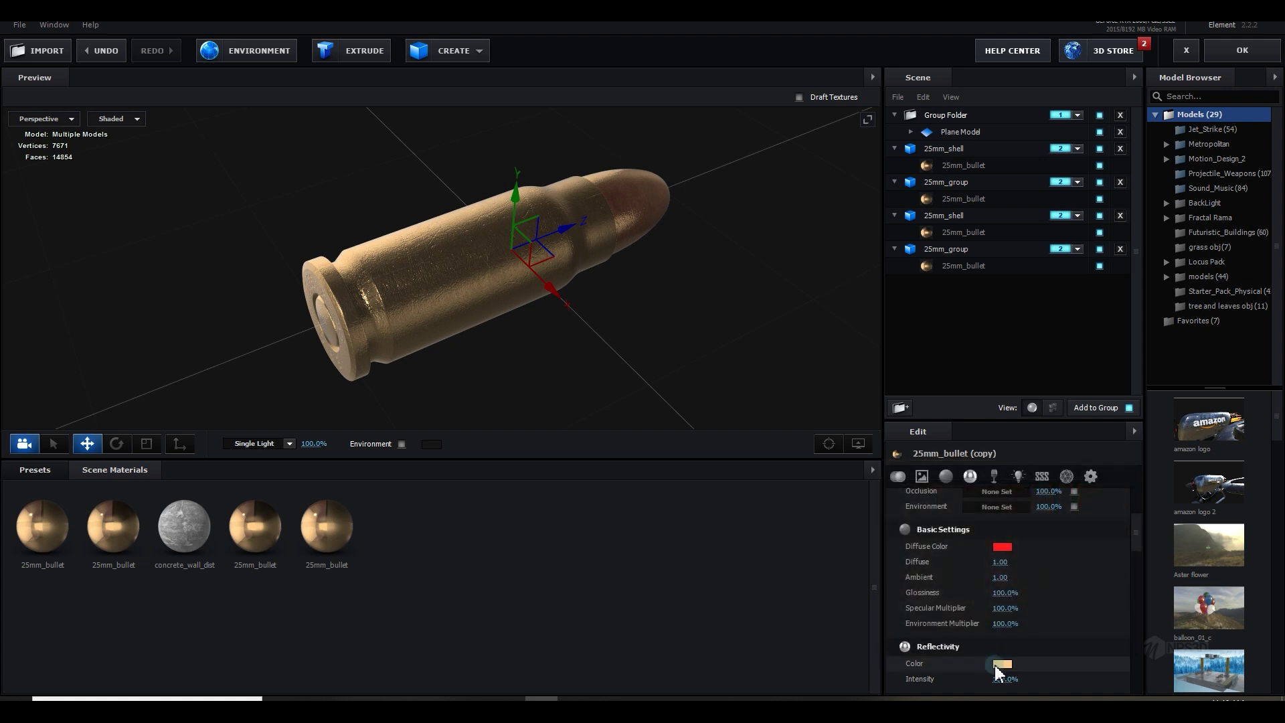
click(1003, 663)
mouse_move(1066, 553)
mouse_down()
mouse_move(1065, 489)
mouse_move(1025, 517)
mouse_up()
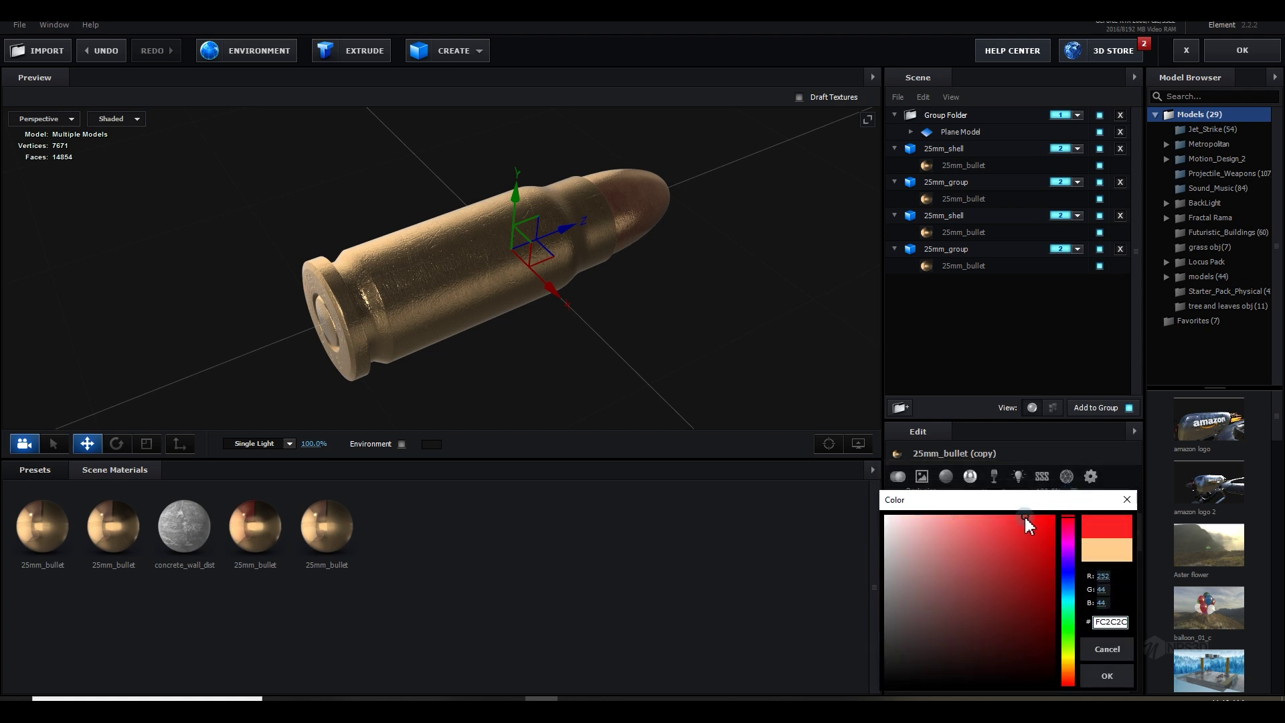
click(1108, 676)
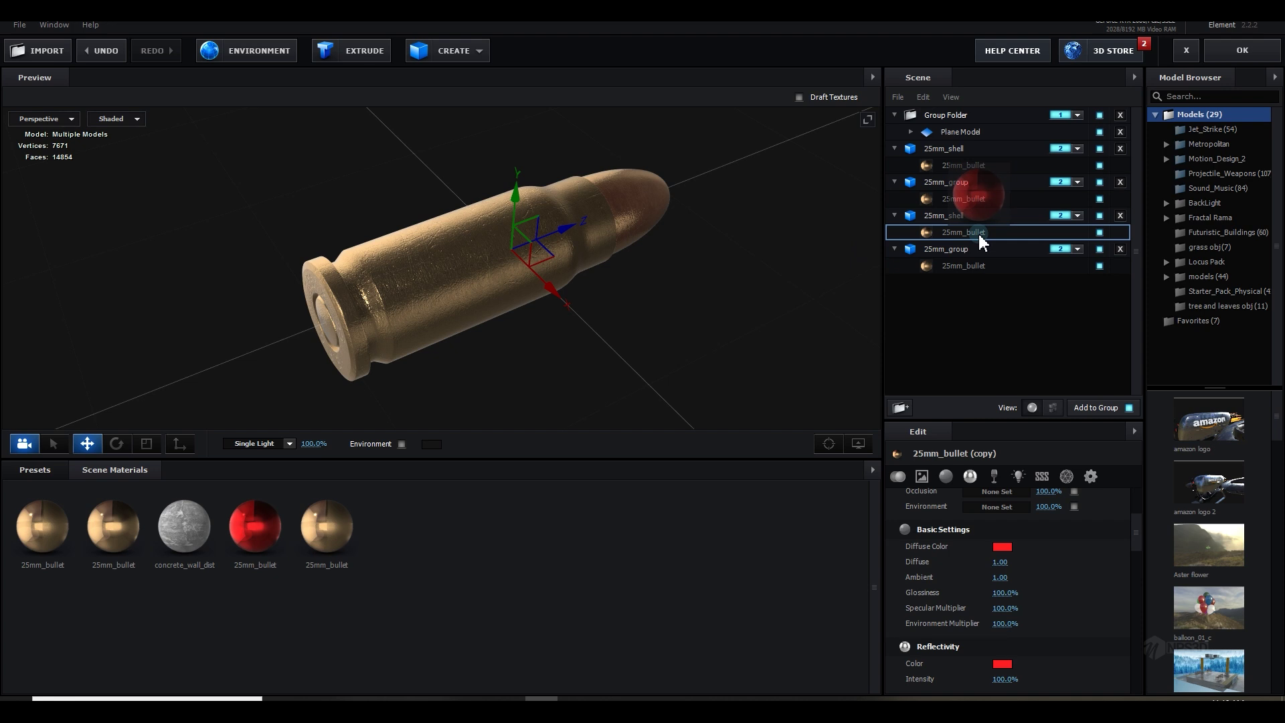
Step: Apply the red material to the duplicated 25mm_shell and 25mm_group models
click(953, 217)
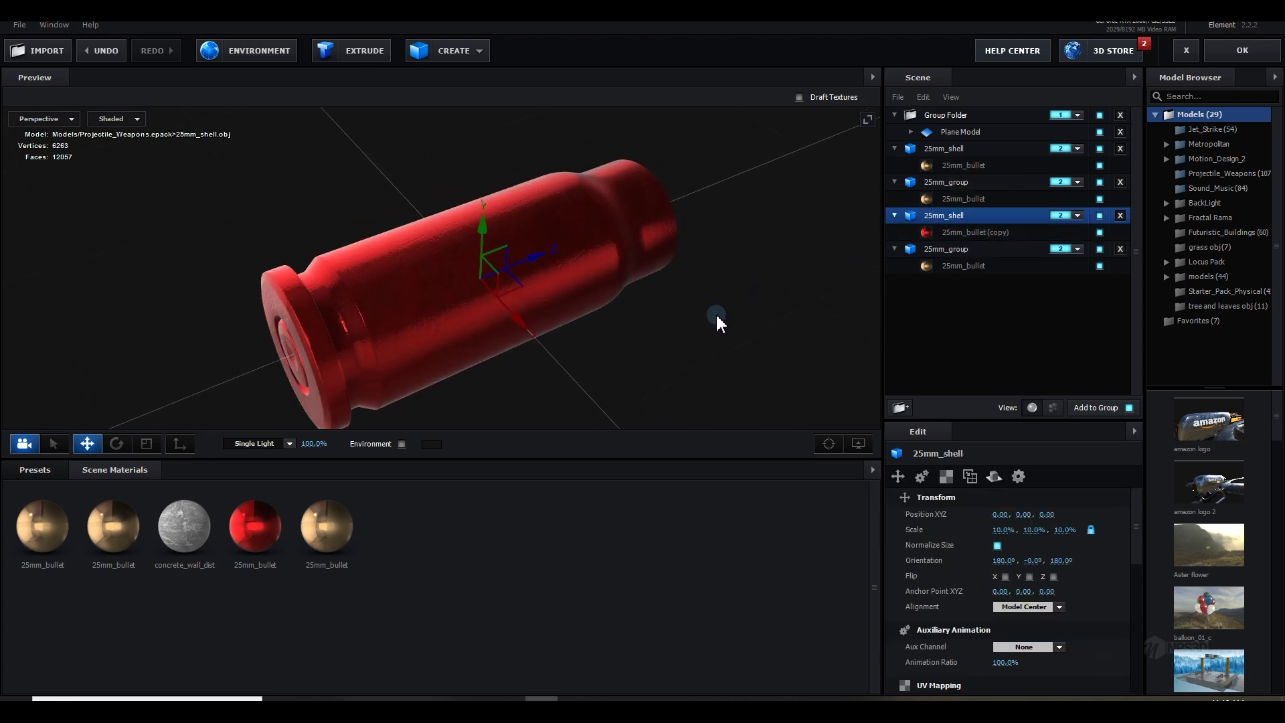
drag(994, 264, 981, 265)
click(976, 248)
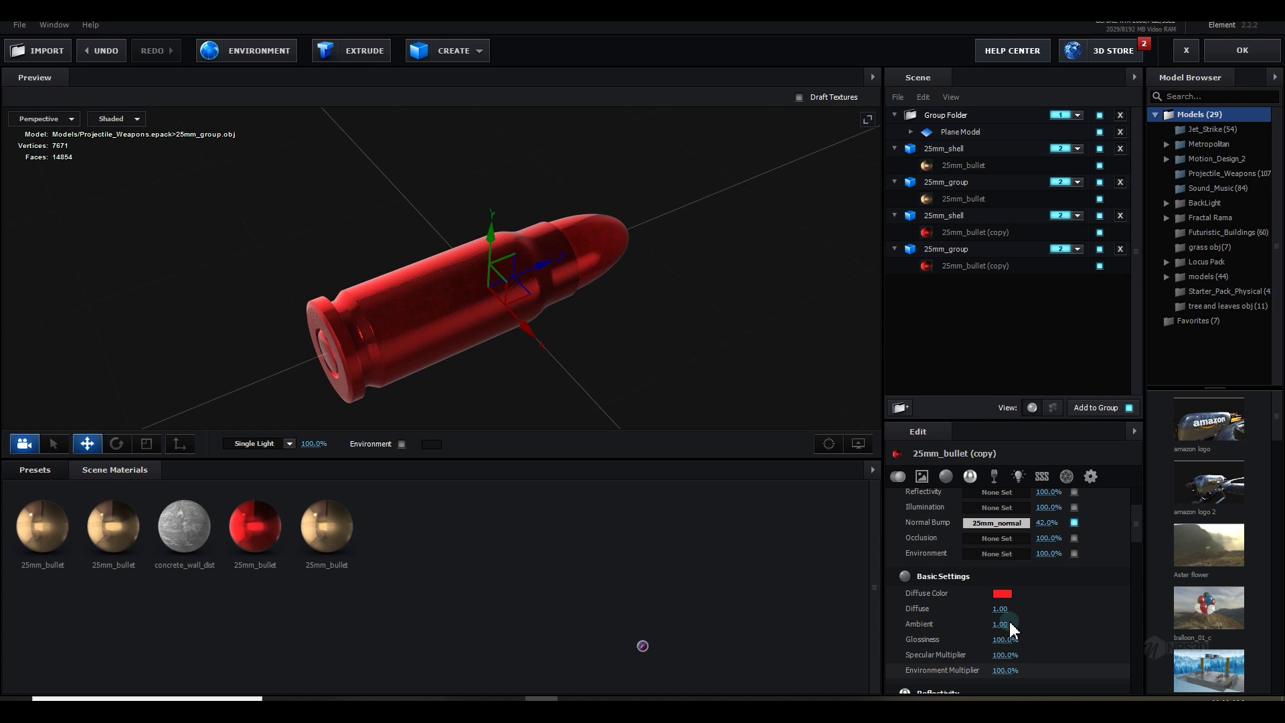
Step: Set the red material's Glossiness to 95% and Diffuse to 1.12, and lighten its Diffuse Color
drag(1004, 640, 978, 640)
scroll(1023, 632, up, 1)
scroll(1021, 631, up, 3)
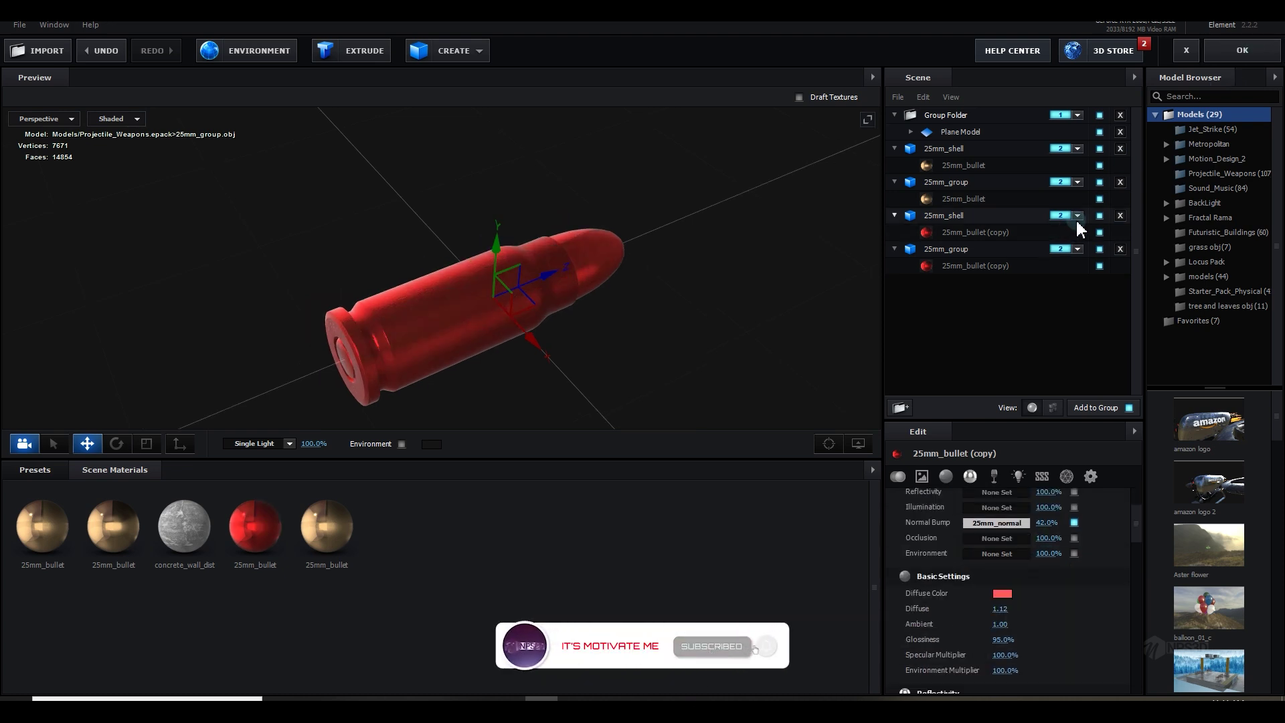
Step: Assign the red shell and bullet models to group 3 and accept the scene setup
click(1079, 217)
click(1078, 215)
click(1104, 235)
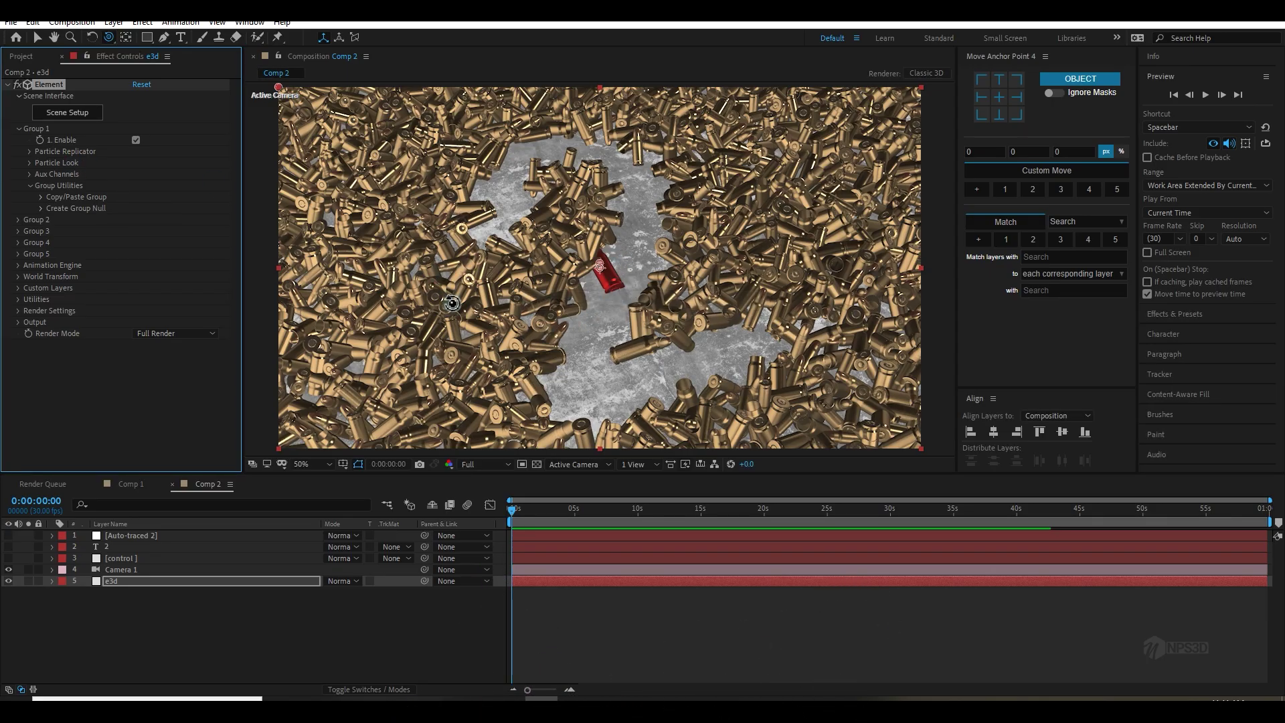
Step: Set Group 3's Replicator Shape to Layer Grid, with the text layer 2 as its Custom Layer
click(18, 130)
click(18, 152)
click(136, 196)
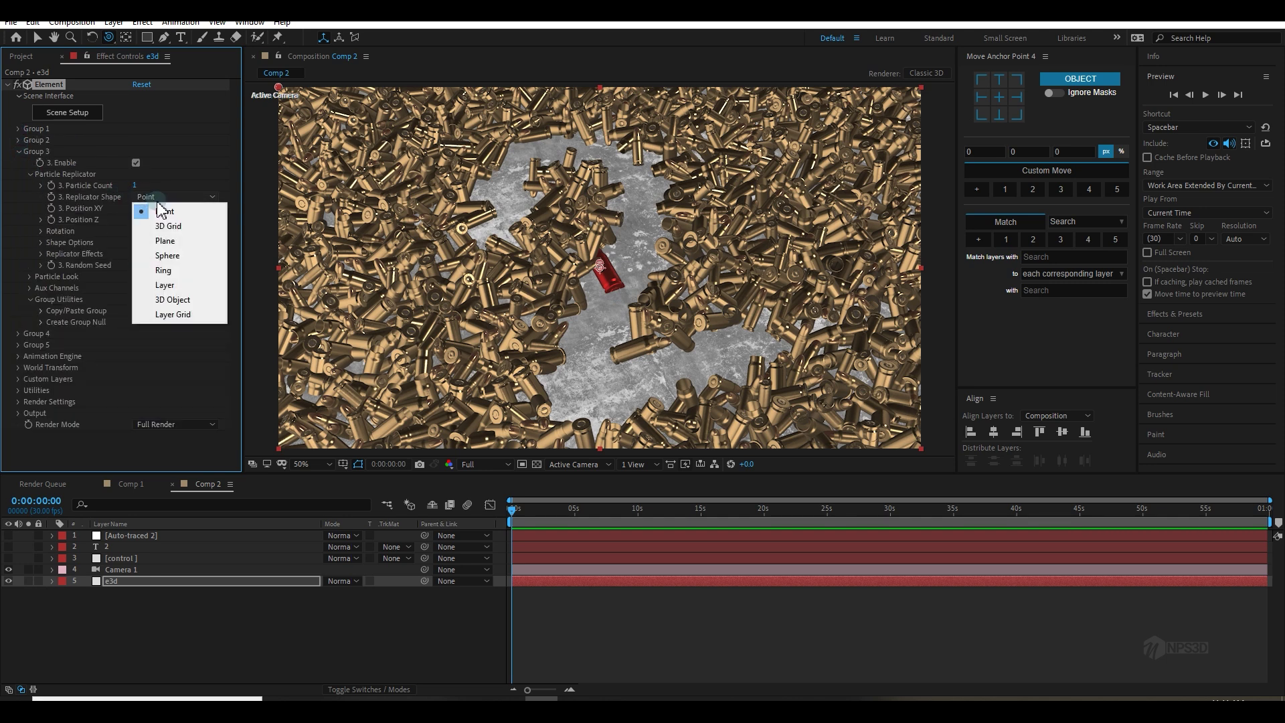
click(189, 315)
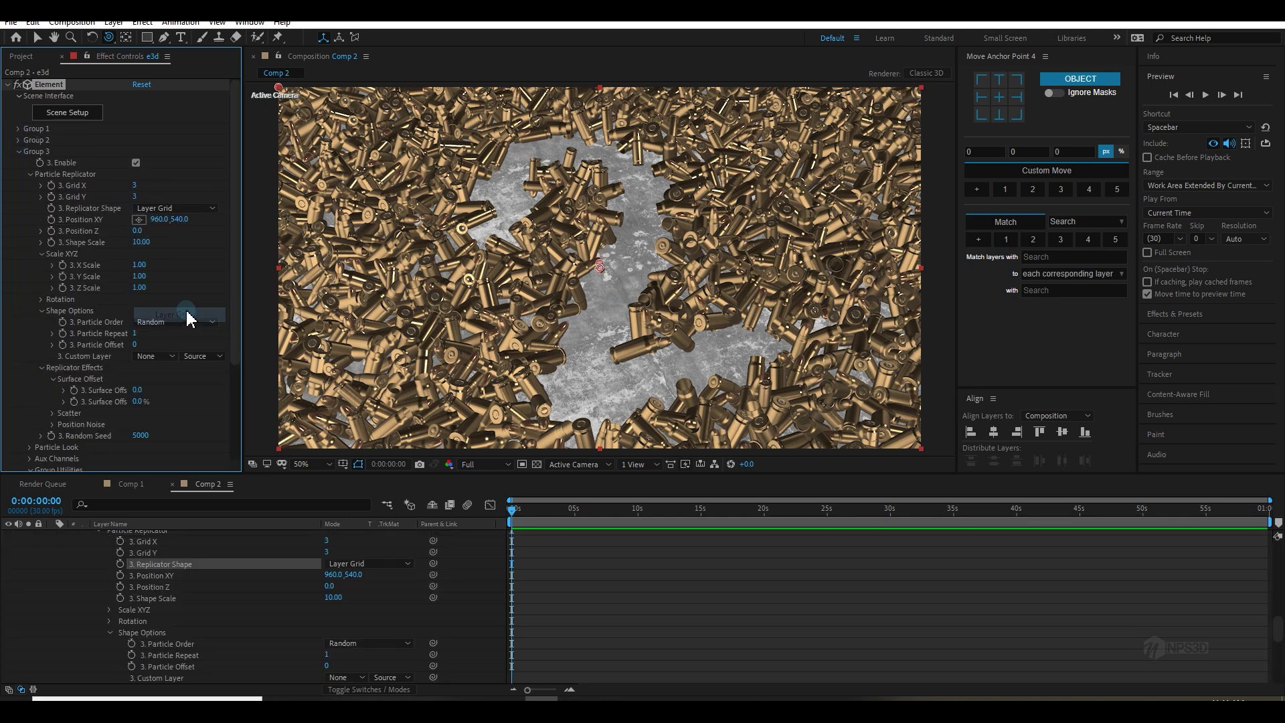
click(153, 355)
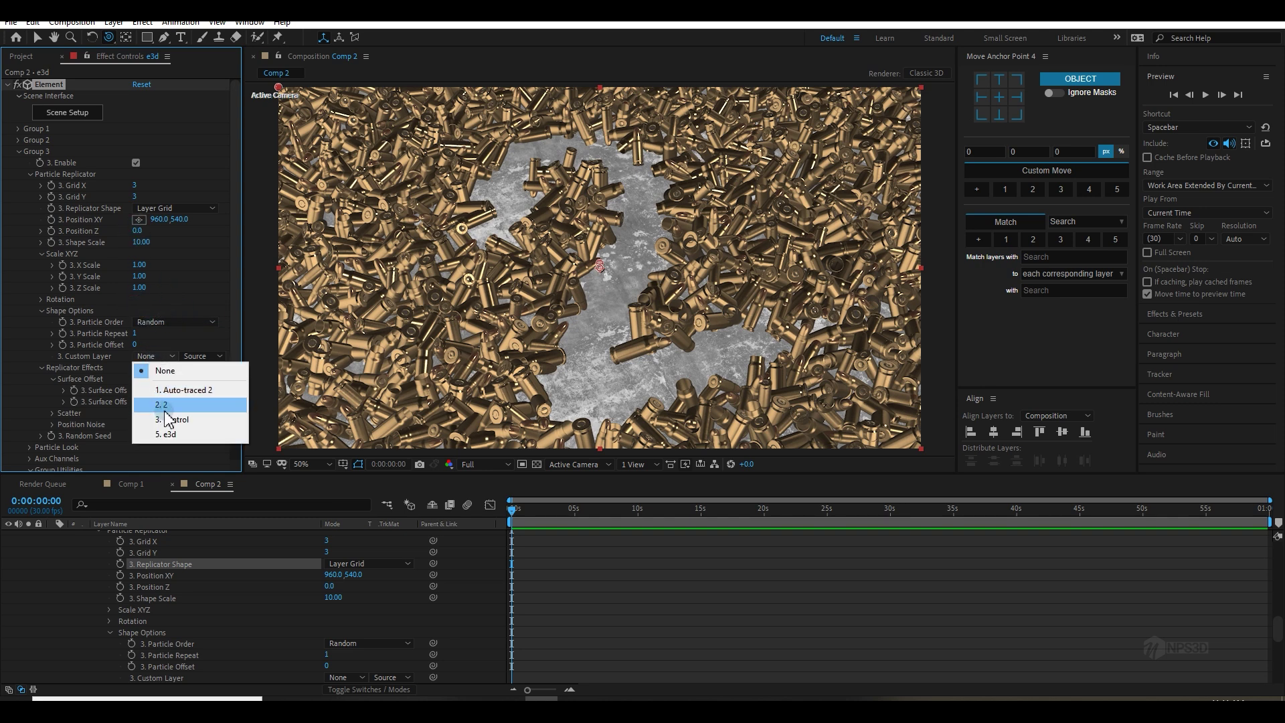
click(162, 404)
Step: Disable Group 2 and set Group 3's Grid X to 48 and Grid Y to 25
click(16, 140)
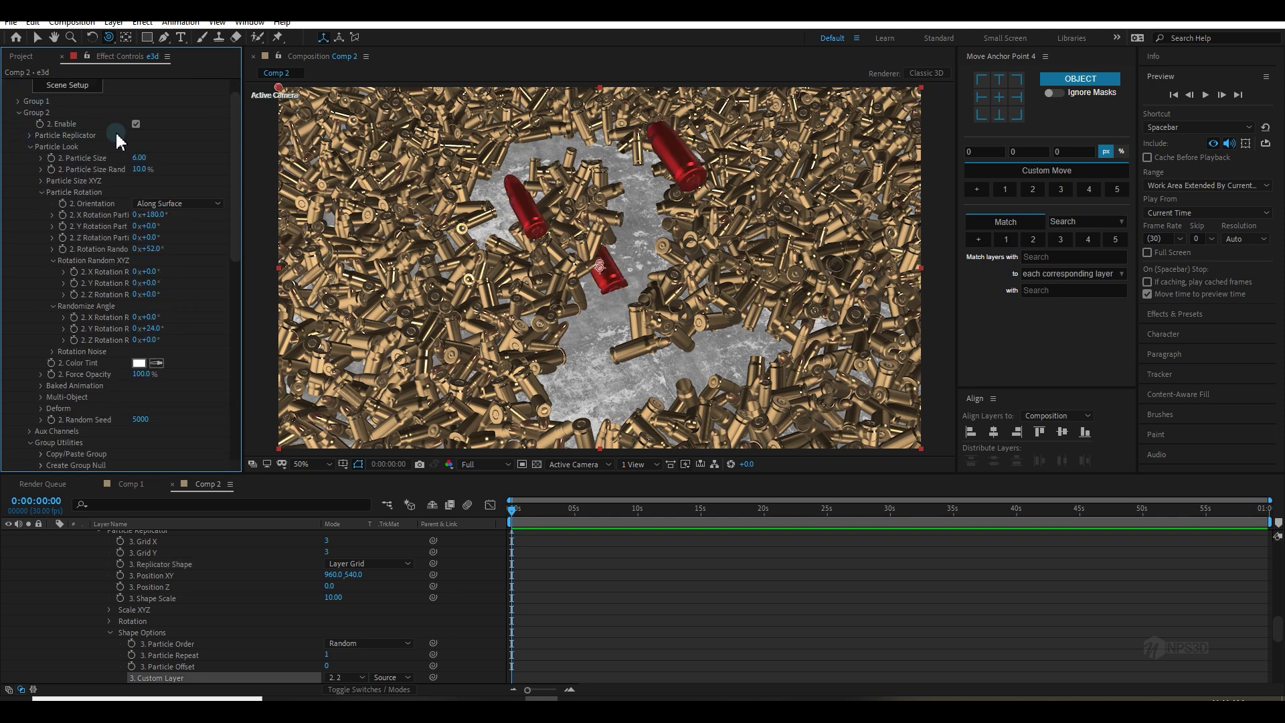
click(136, 124)
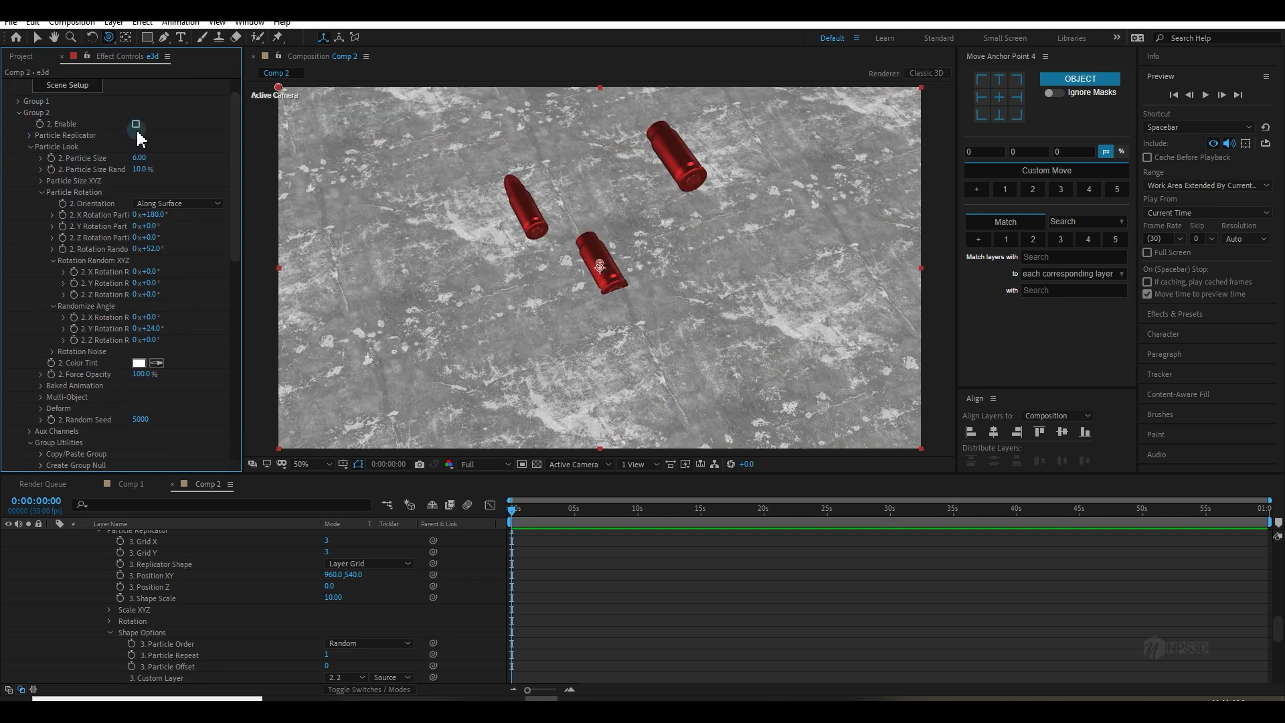
click(18, 113)
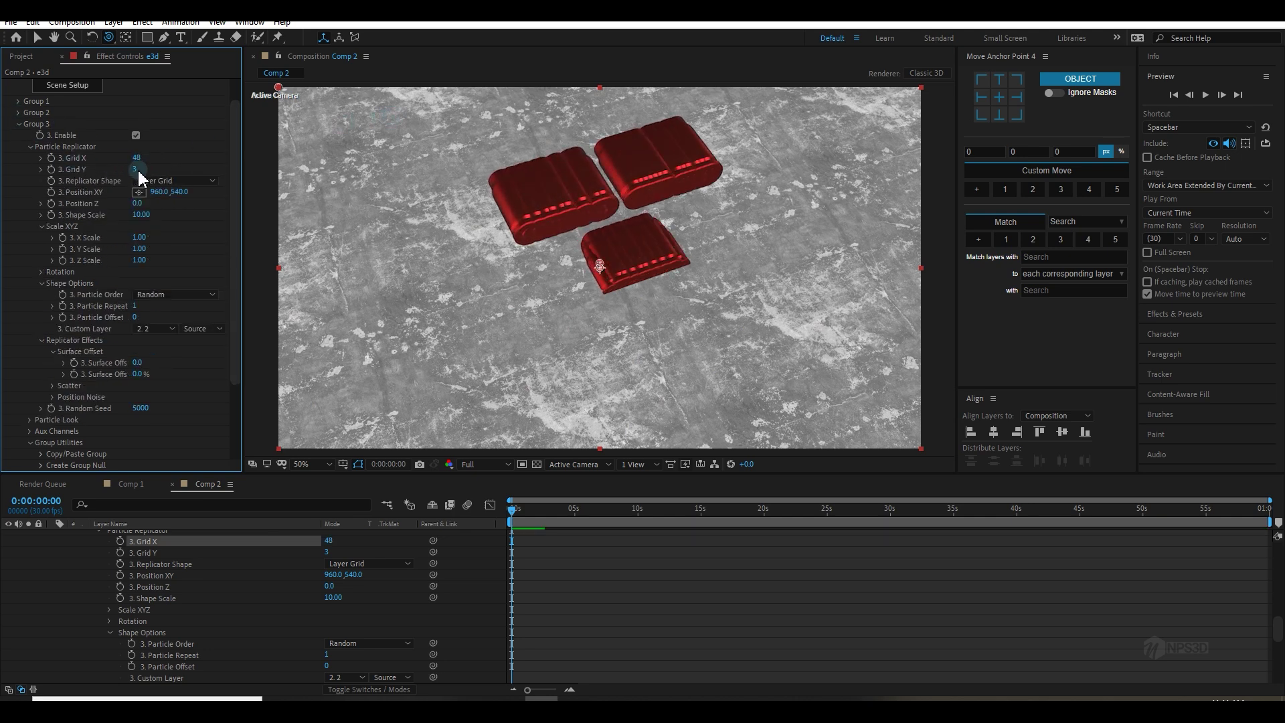
drag(160, 164, 176, 165)
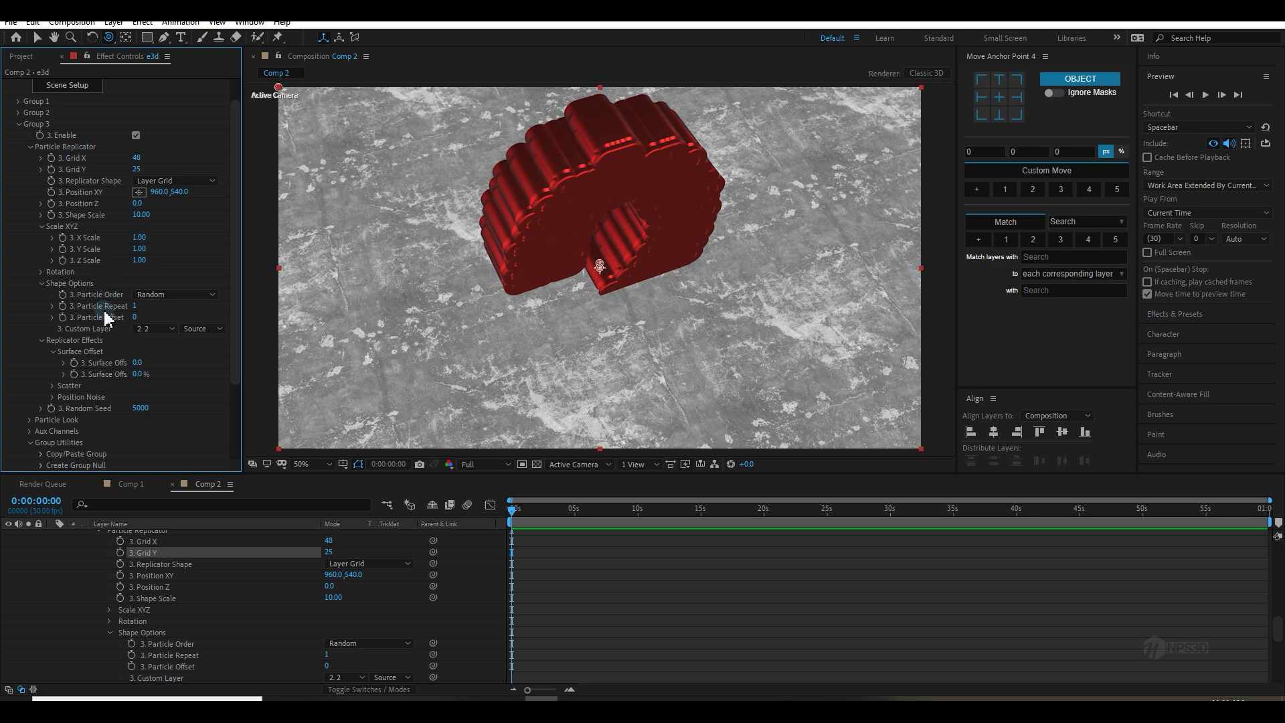
Step: Set Group 3's replicator X Rotation to -90° and its Position XY to 960, 523
click(41, 271)
drag(154, 283, 79, 273)
click(153, 283)
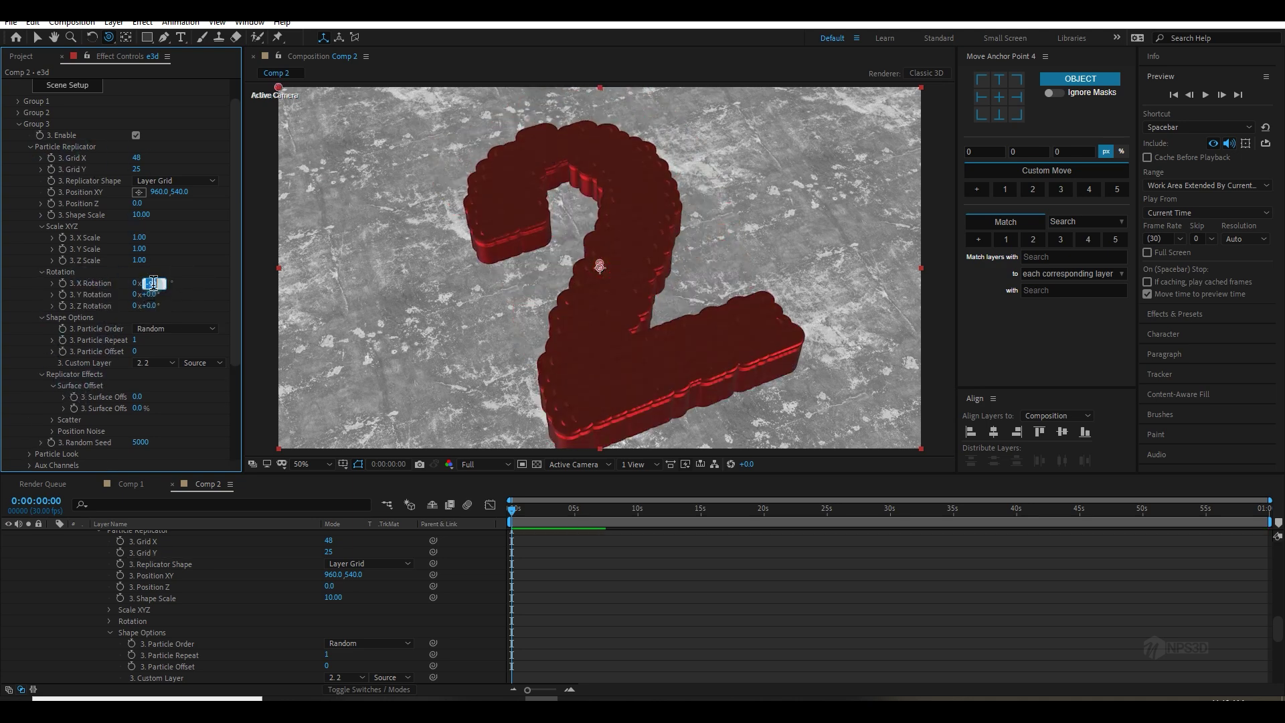
drag(179, 192, 161, 192)
scroll(191, 280, down, 3)
click(29, 334)
key(Return)
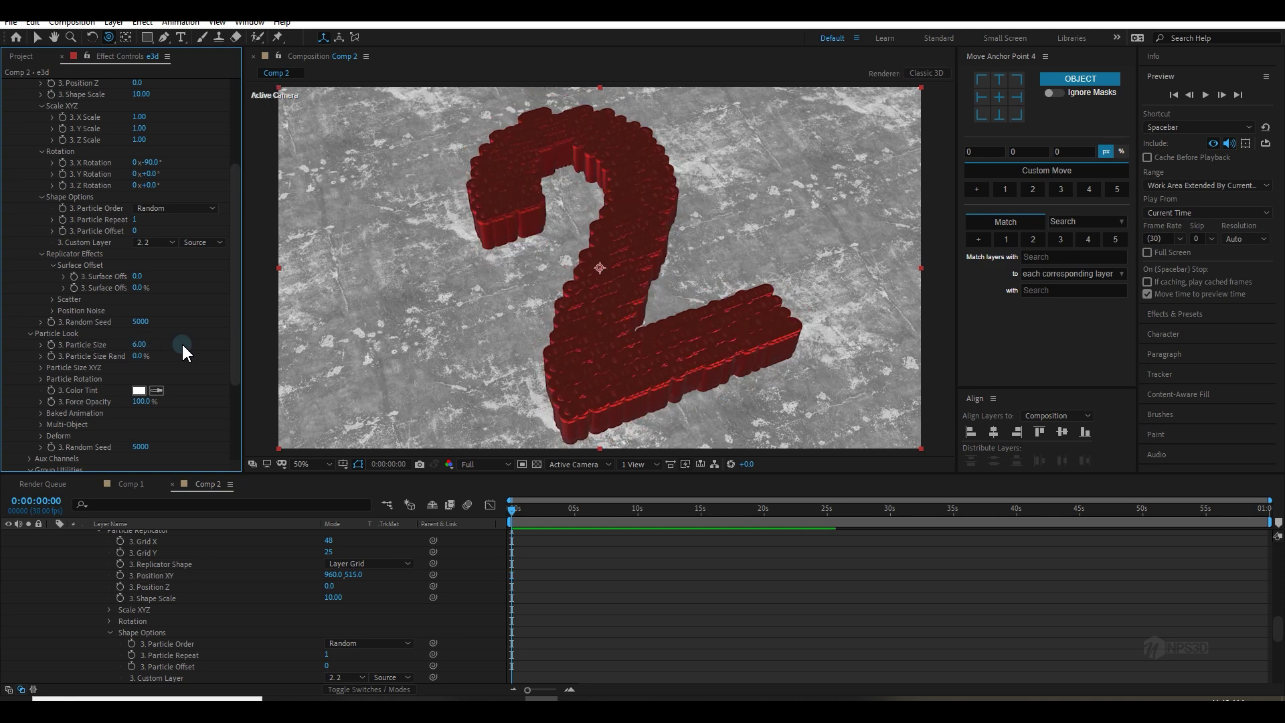
scroll(182, 329, up, 1)
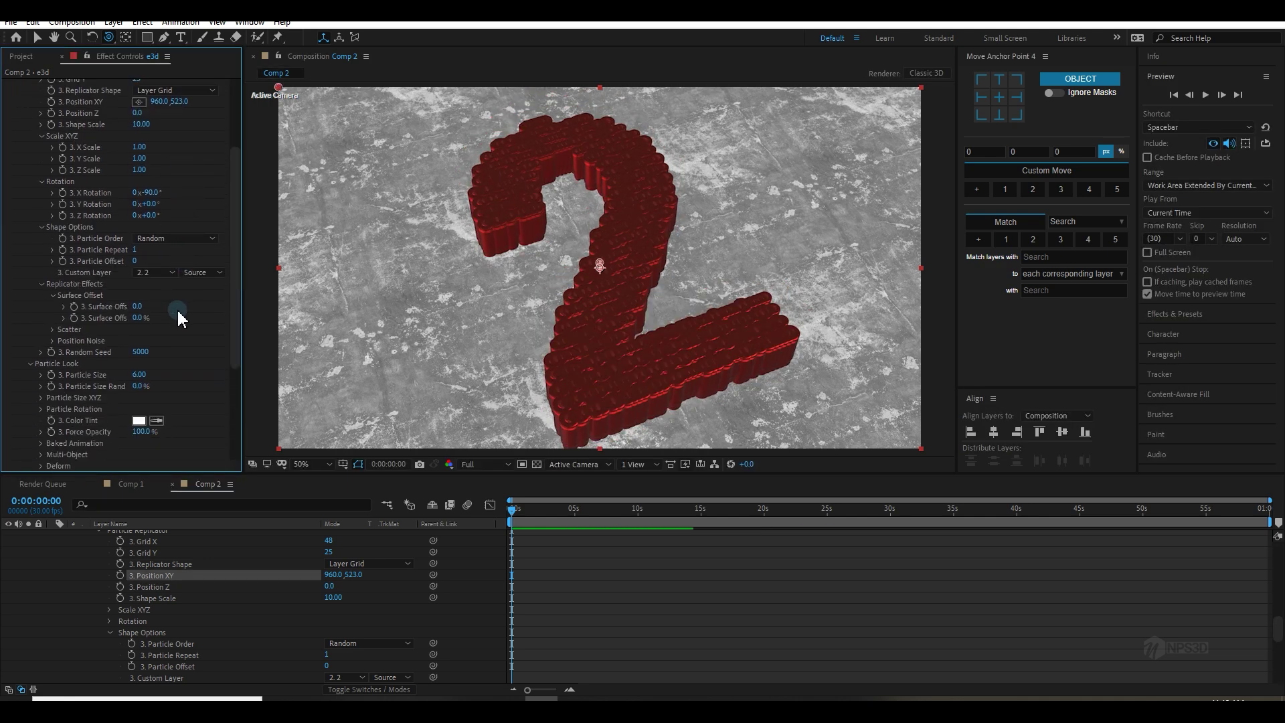
Step: Set Group 3's X Rotation Particle value to 180° under Particle Look
scroll(73, 373, down, 3)
click(41, 319)
click(149, 342)
text(180)
key(Return)
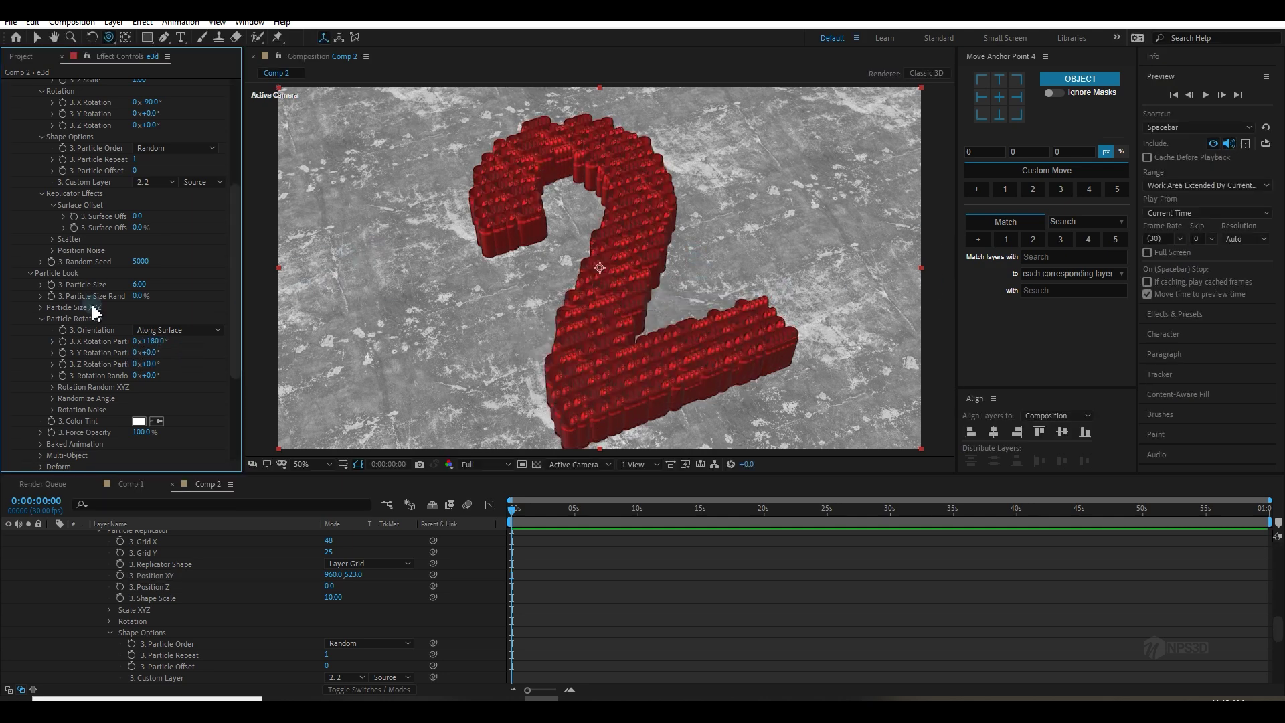
Step: Randomize the rotation of Group 3's particles so they tumble, and set Particle Size Random to 7%
click(53, 399)
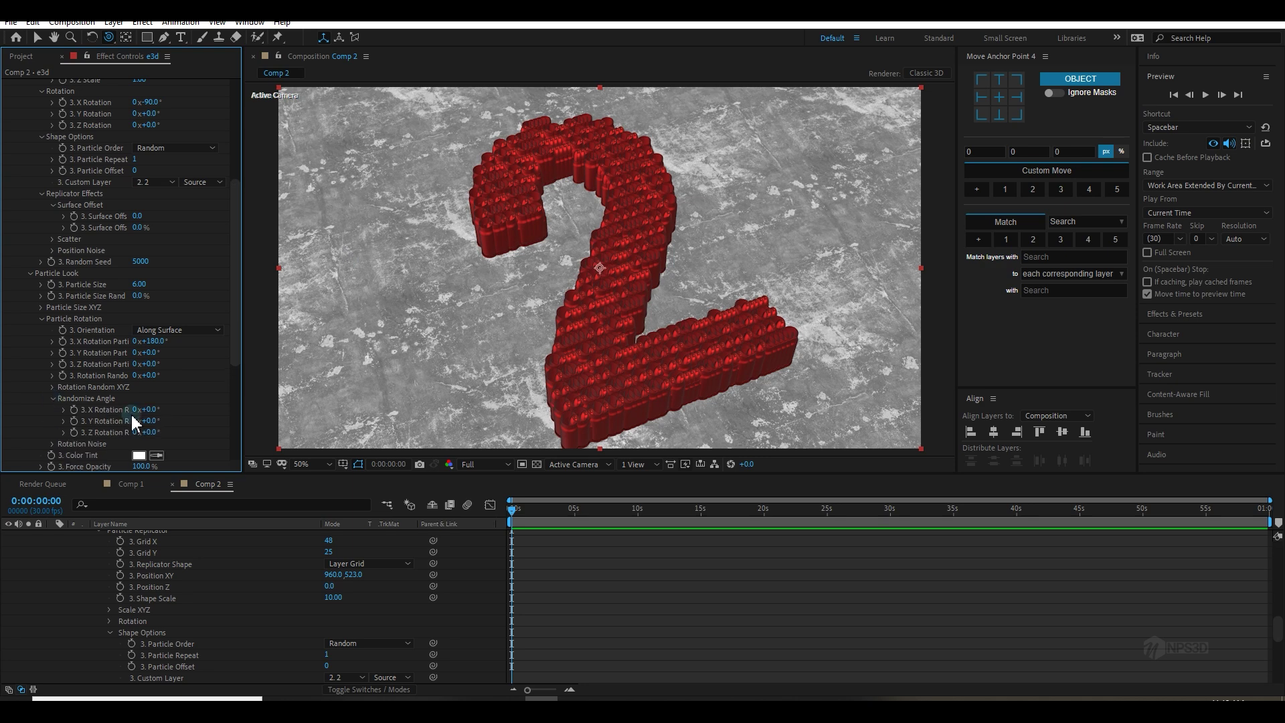
click(53, 387)
scroll(151, 409, down, 1)
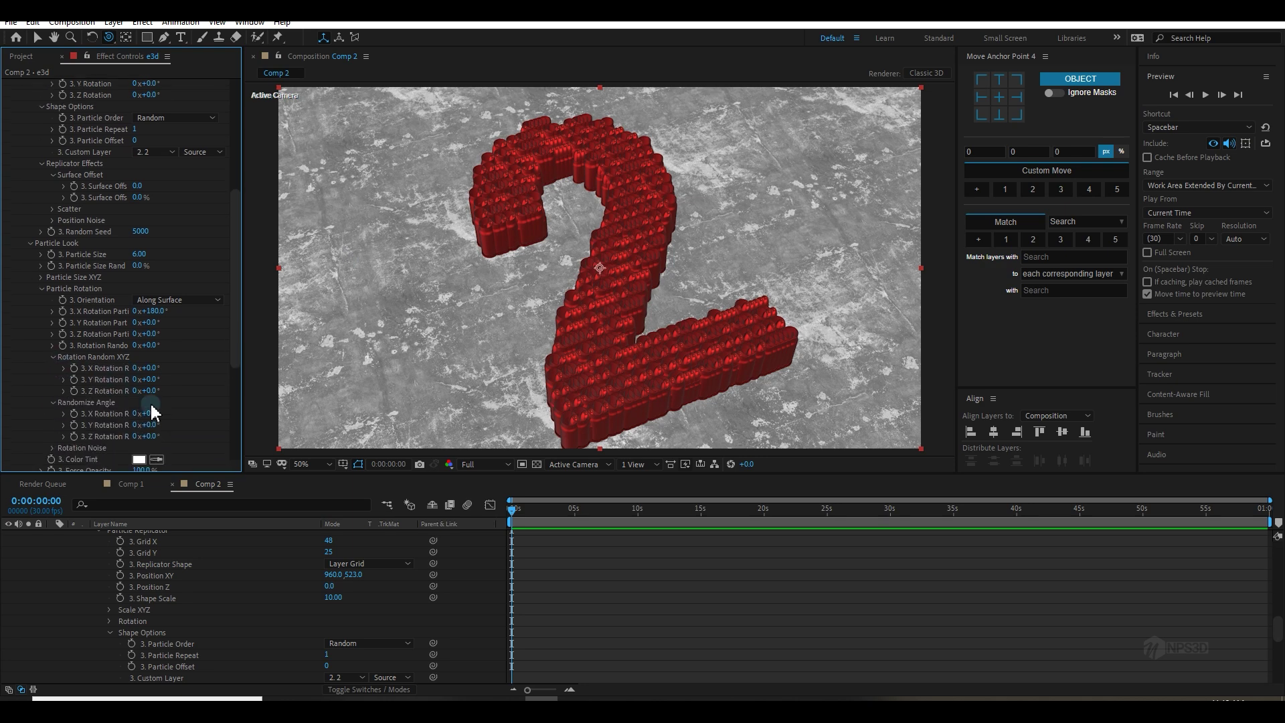
drag(152, 383, 182, 365)
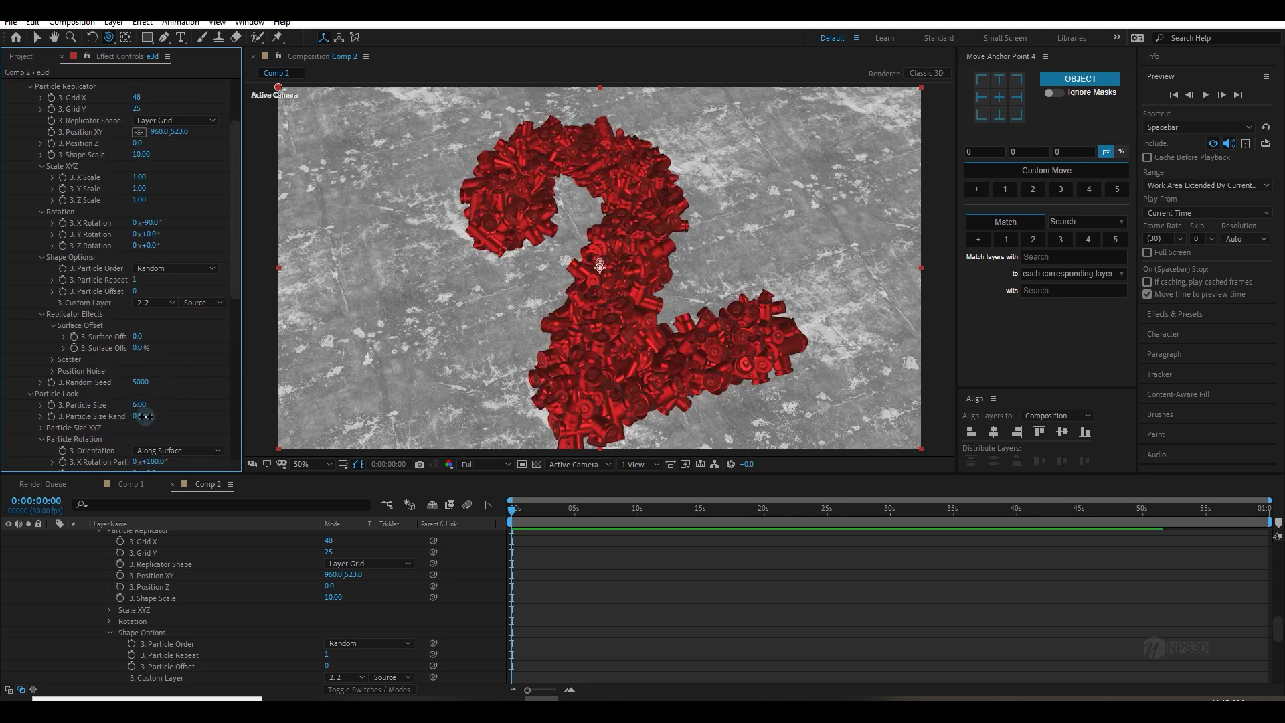
drag(145, 416, 148, 418)
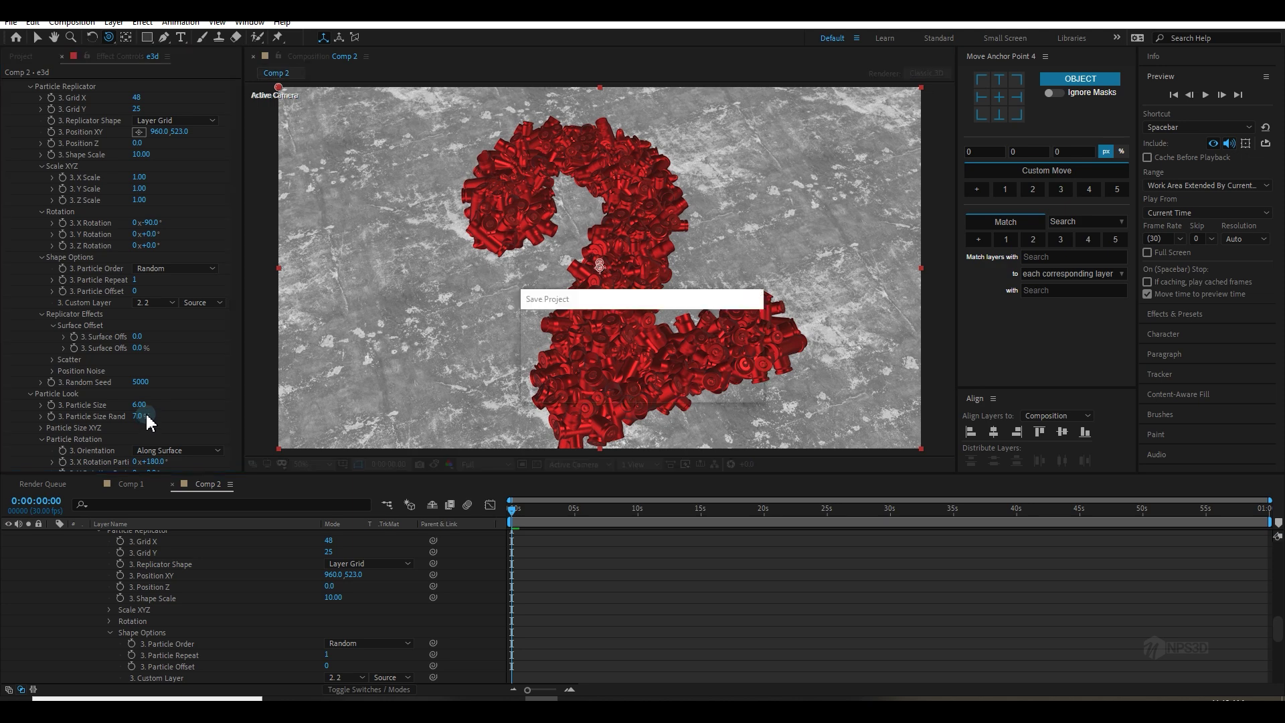
Step: Re-enable Group 2 so the gold bullets surround the red number, and collapse its settings
scroll(148, 420, up, 3)
click(20, 140)
scroll(138, 142, down, 1)
click(136, 124)
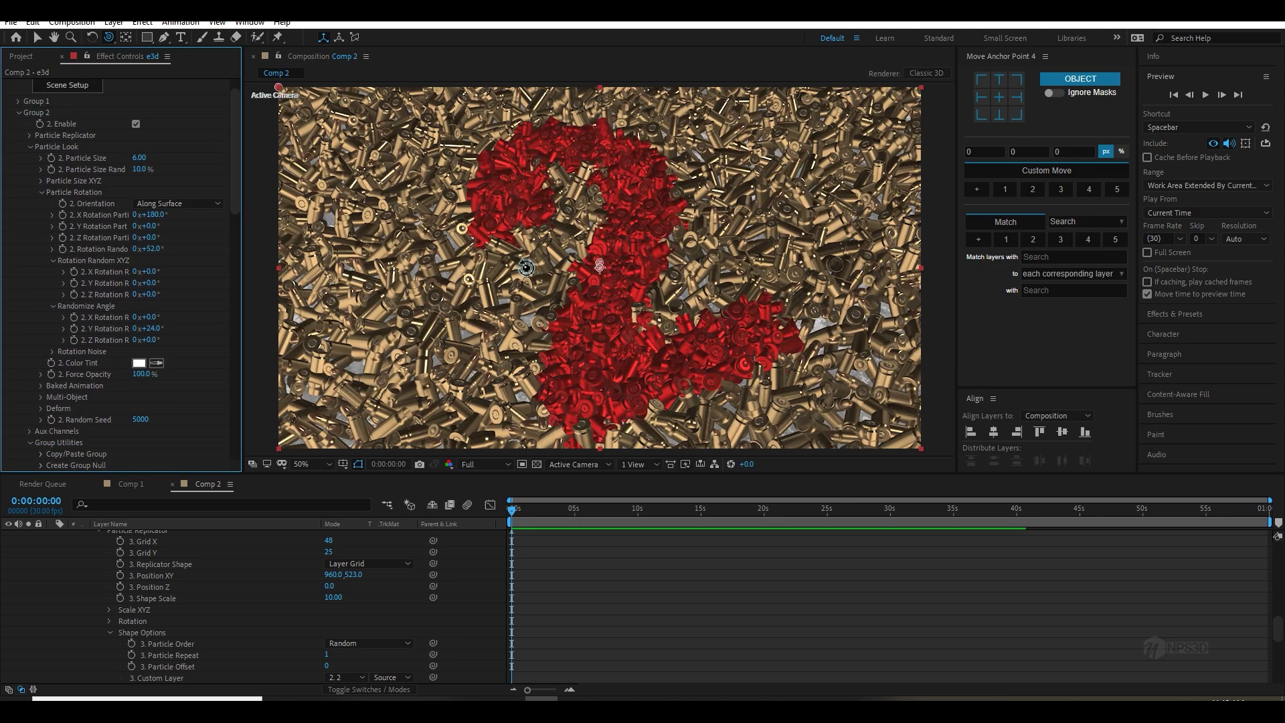
click(30, 146)
click(18, 113)
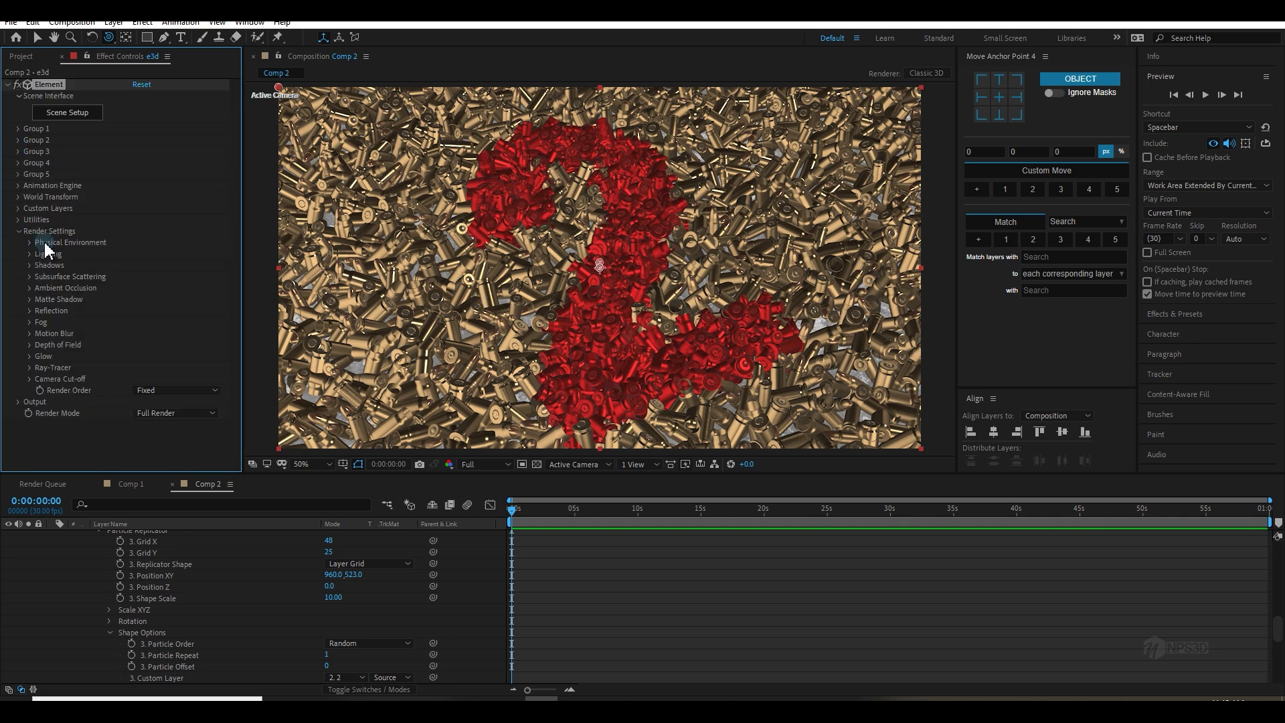
Step: Enable ambient occlusion in the render settings, with SSAO Intensity at 7.8 and SSAO Contrast at 0.90
click(29, 288)
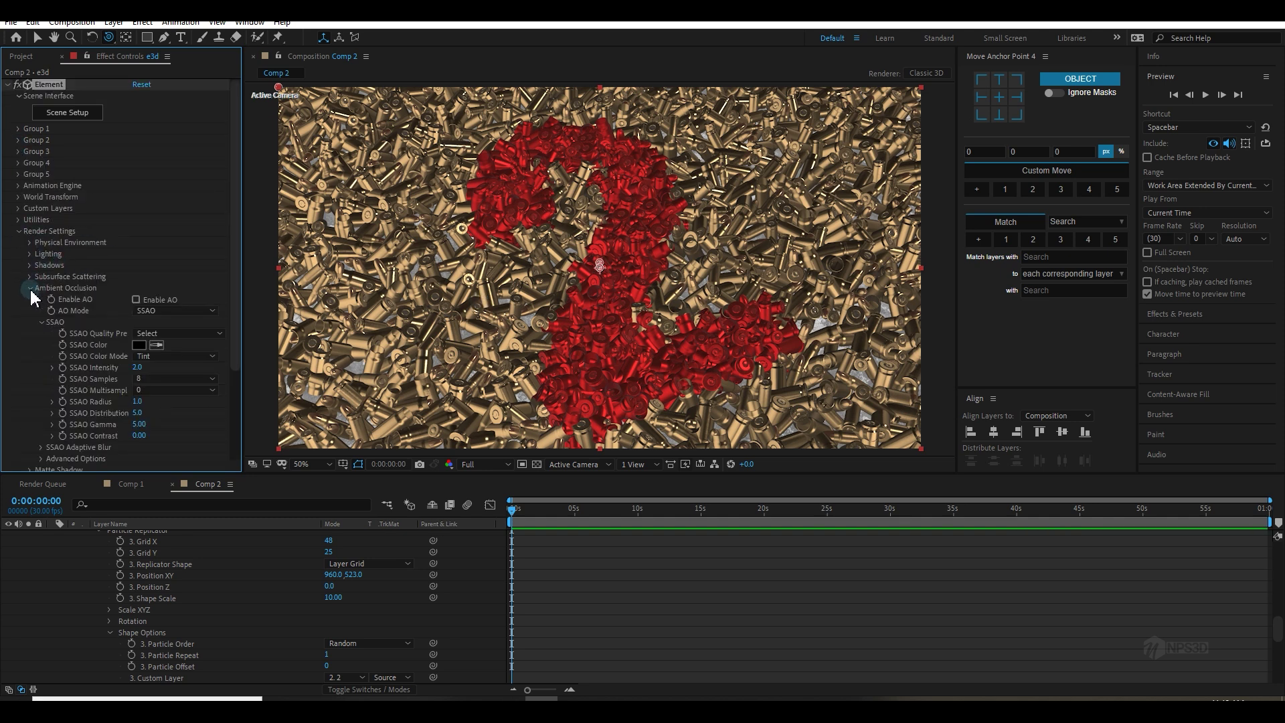
click(166, 301)
drag(137, 367, 199, 357)
drag(140, 435, 193, 432)
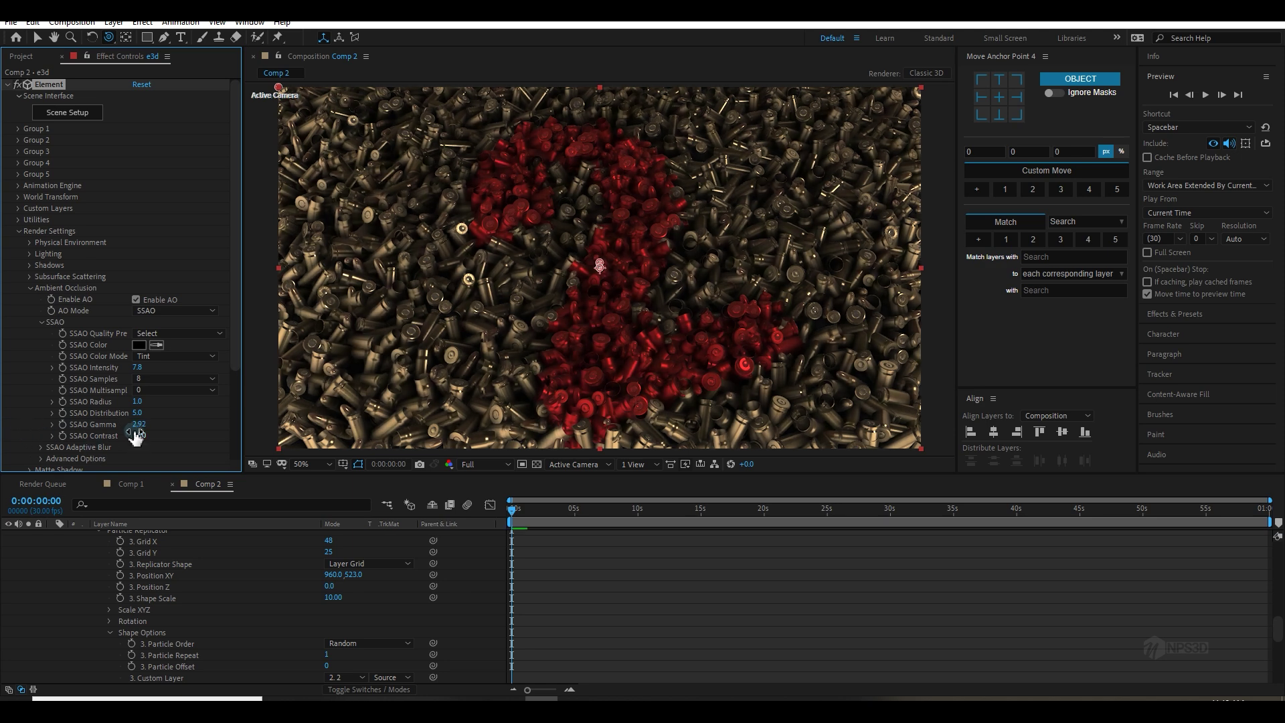
Step: Set SSAO Gamma to 1 and reduce SSAO Distribution
click(139, 424)
text(1)
key(Return)
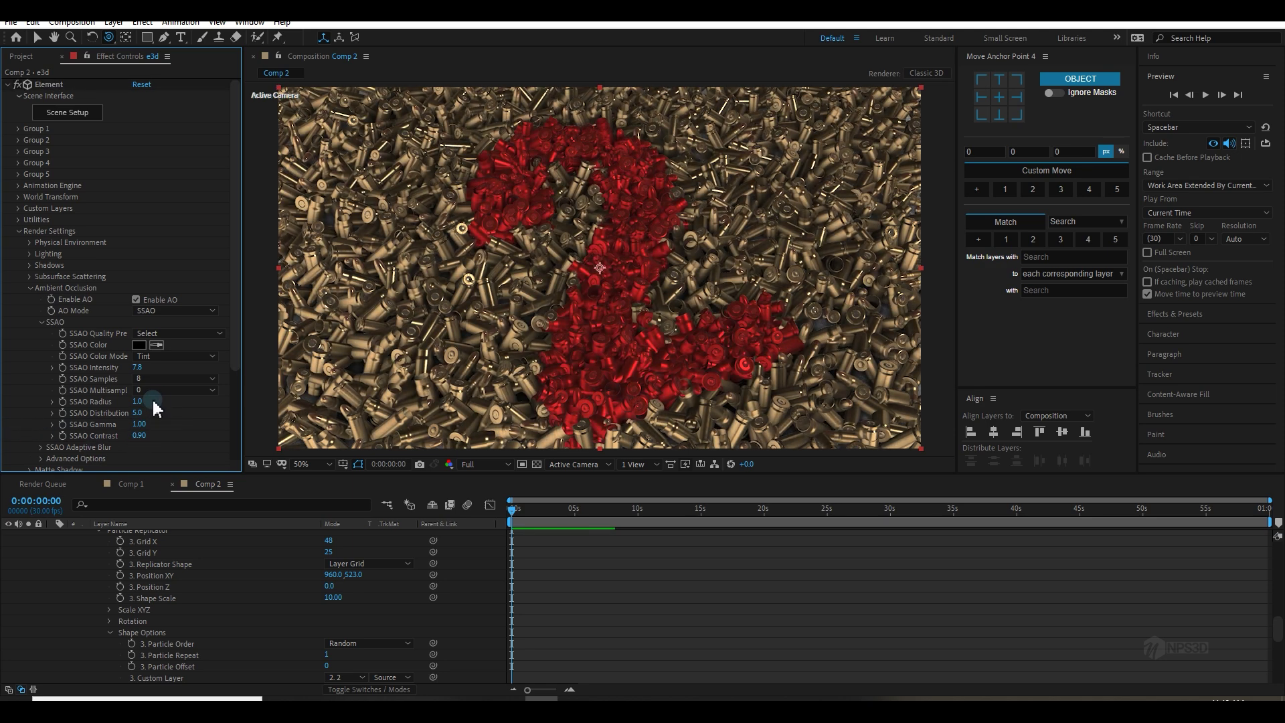
mouse_move(138, 414)
mouse_down()
mouse_move(156, 409)
mouse_move(118, 414)
mouse_up()
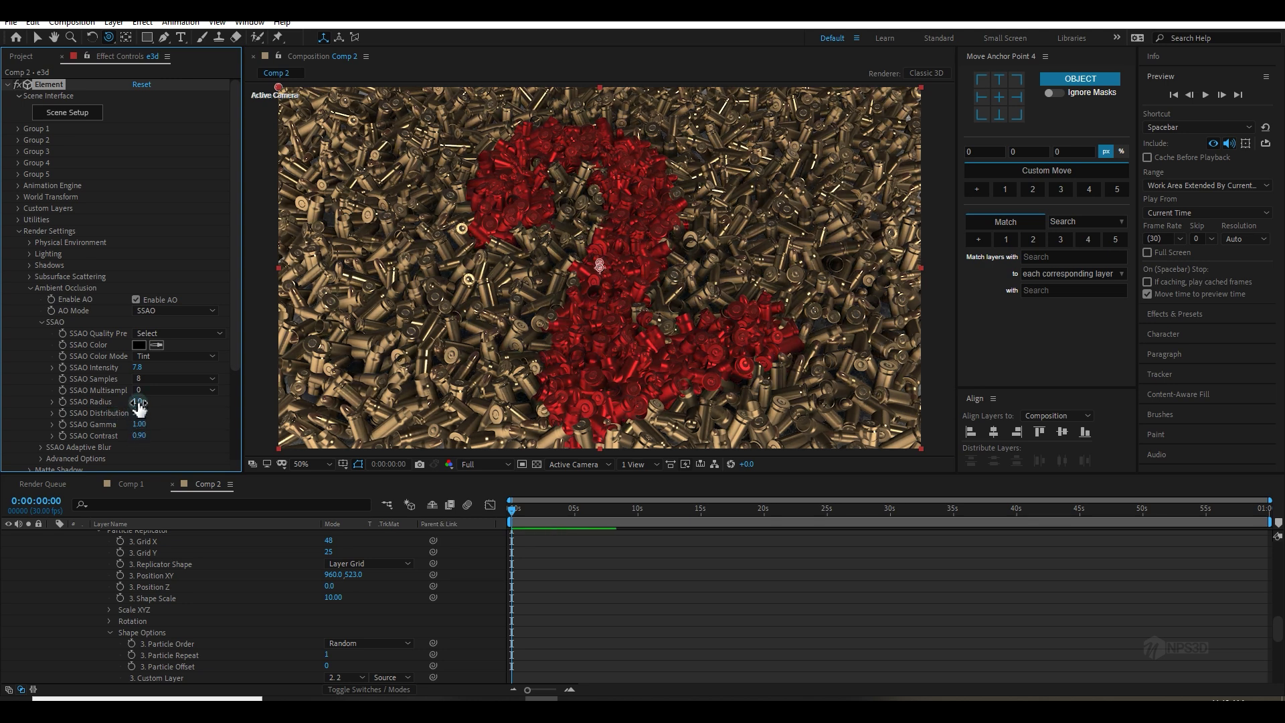
Step: Set SSAO Radius to 0.3, SSAO Distribution to 2.6 and SSAO Intensity to 8.3, and collapse the ambient occlusion settings
mouse_move(142, 402)
mouse_down()
mouse_move(127, 403)
mouse_move(142, 369)
mouse_up()
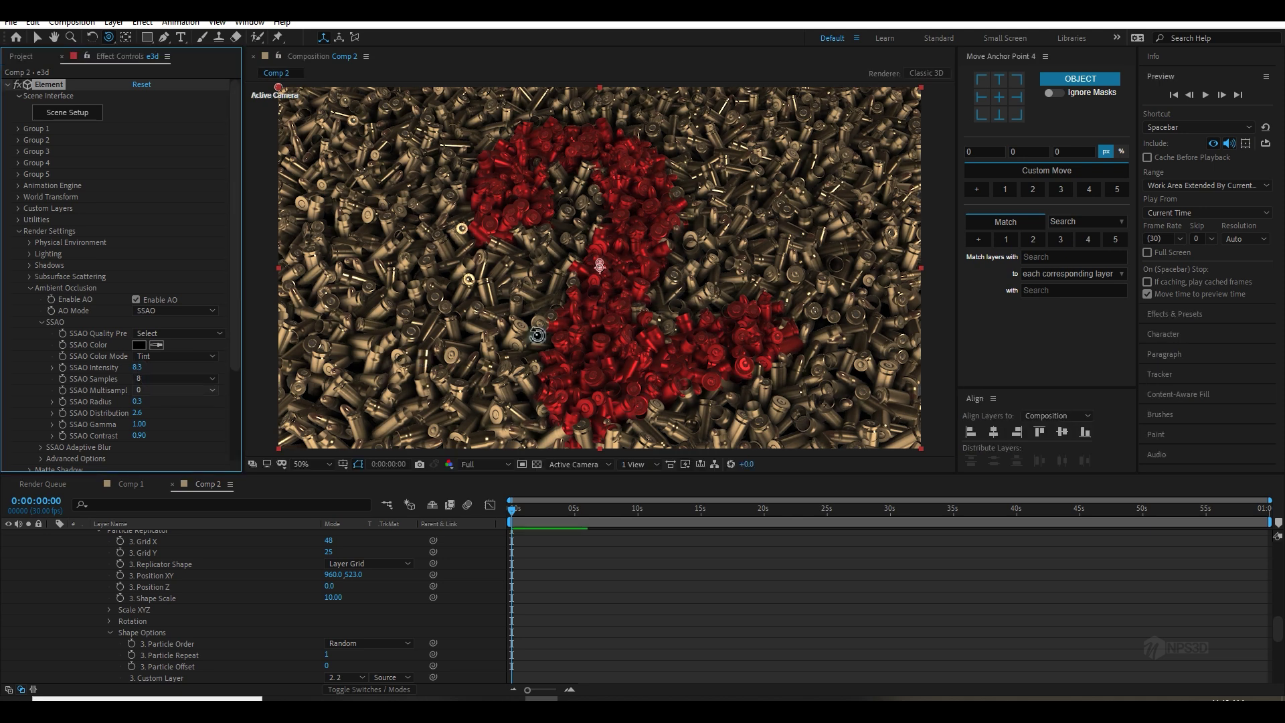
click(43, 322)
click(31, 289)
Step: Add a spot light to the composition with an intensity of 100%
right_click(137, 599)
mouse_move(214, 487)
click(366, 544)
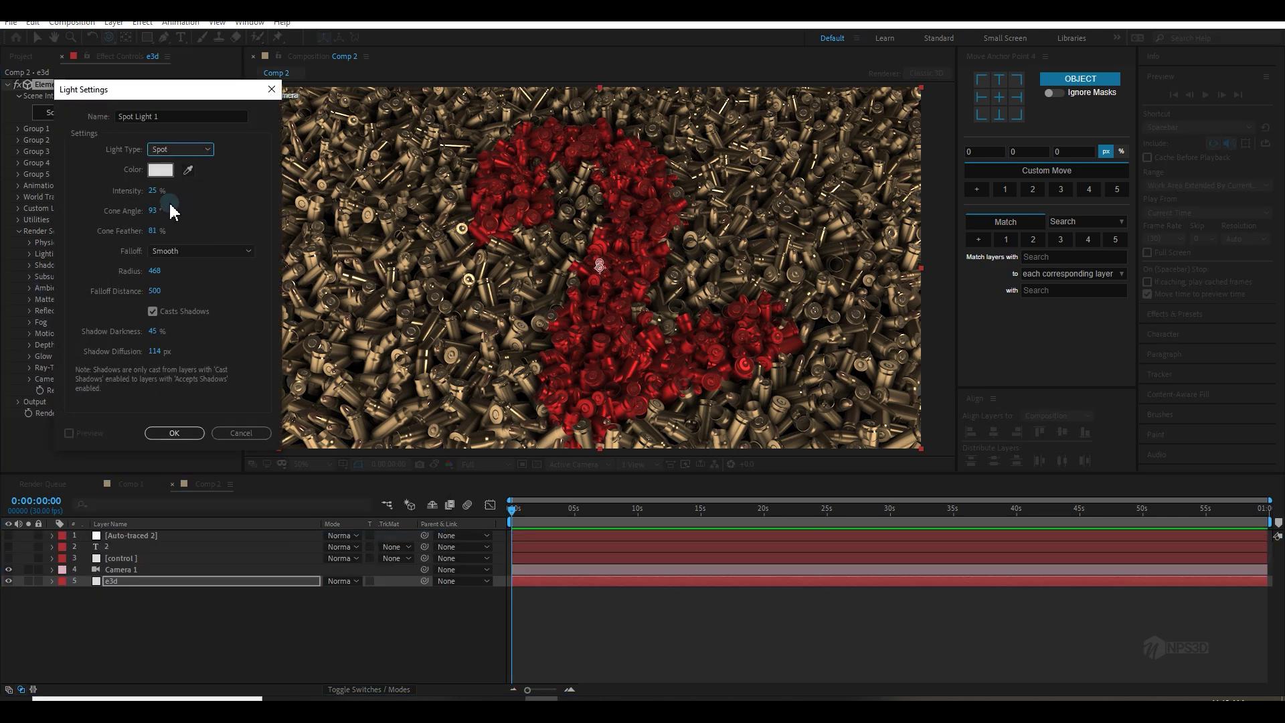
drag(156, 192, 181, 185)
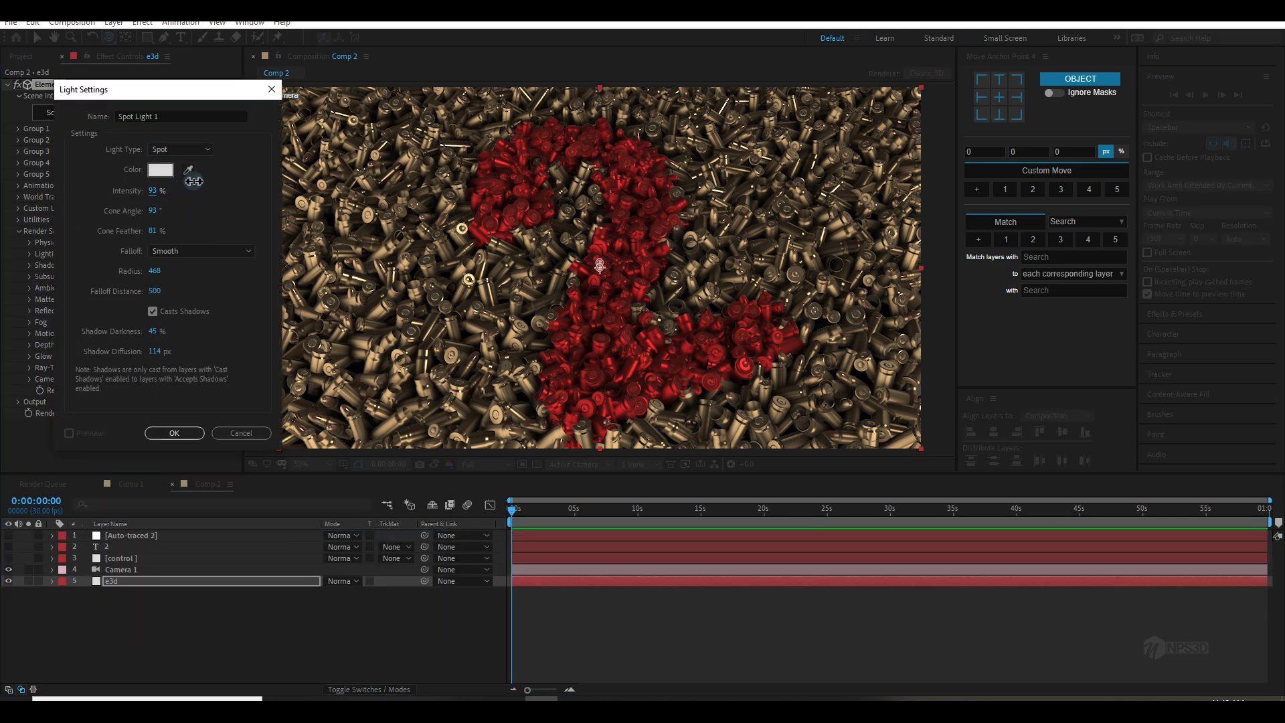
click(153, 191)
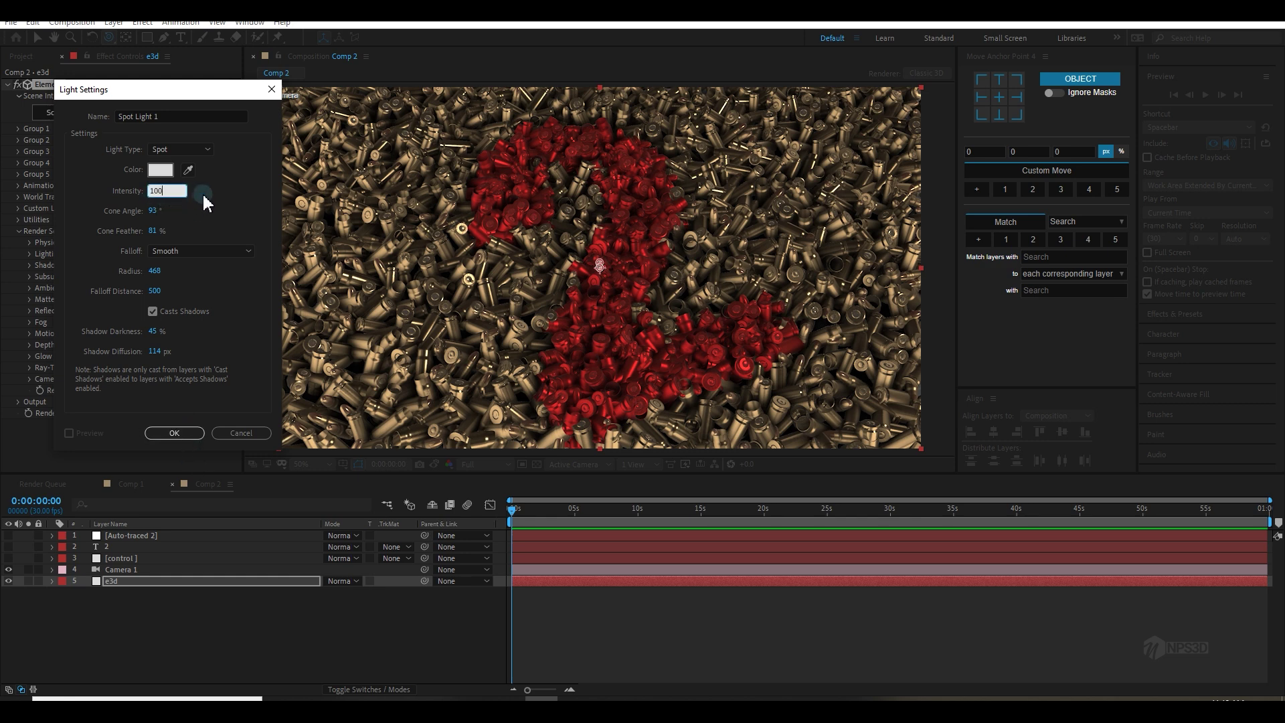
key(Return)
Step: Raise the spot light above the bullet field in Custom View 1 and return to the Active Camera view
click(579, 464)
click(592, 603)
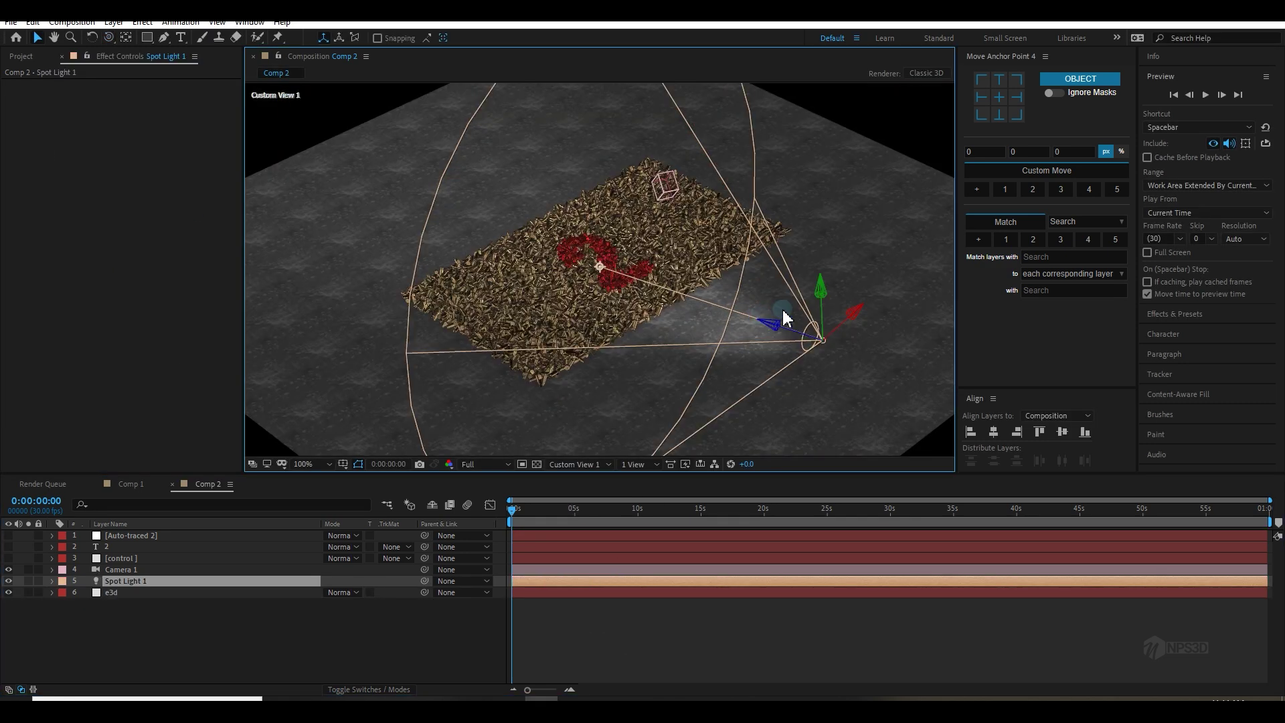
drag(822, 299, 786, 190)
drag(593, 215, 591, 238)
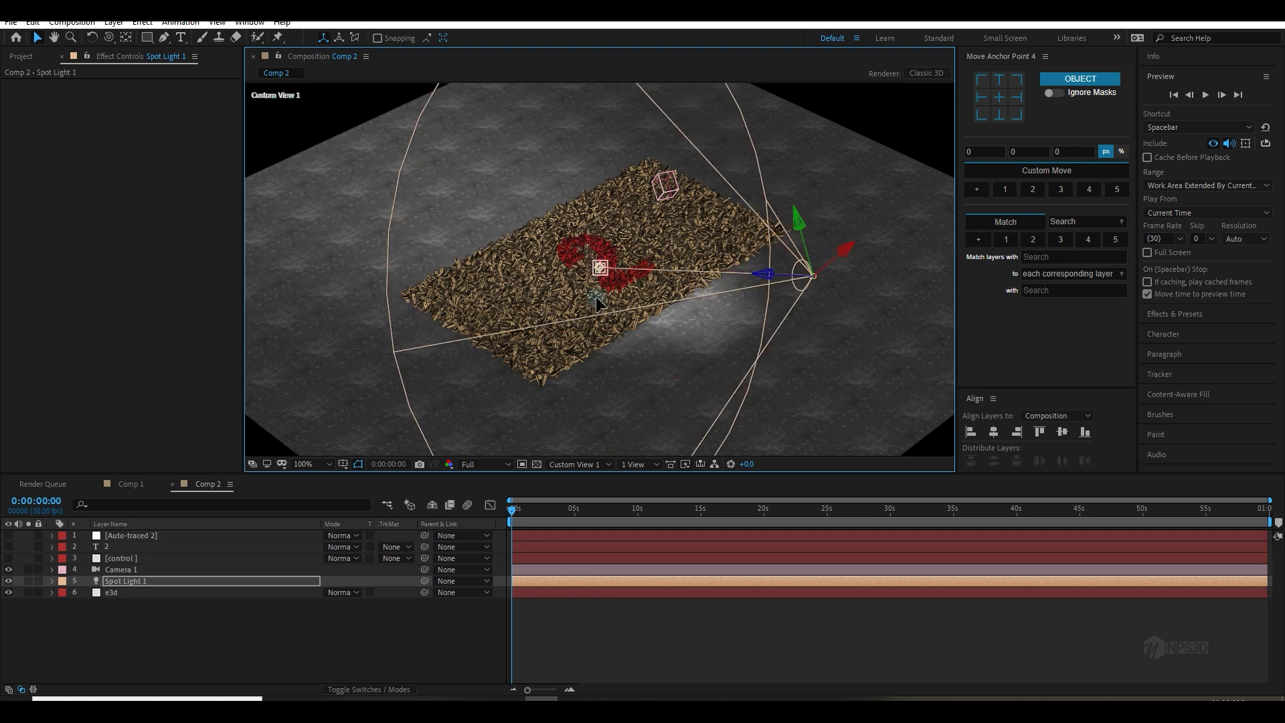
key(Escape)
scroll(636, 357, down, 2)
Step: Duplicate the spot light and move the copy to the opposite side of the bullet field using Custom View 1
key(ctrl+d)
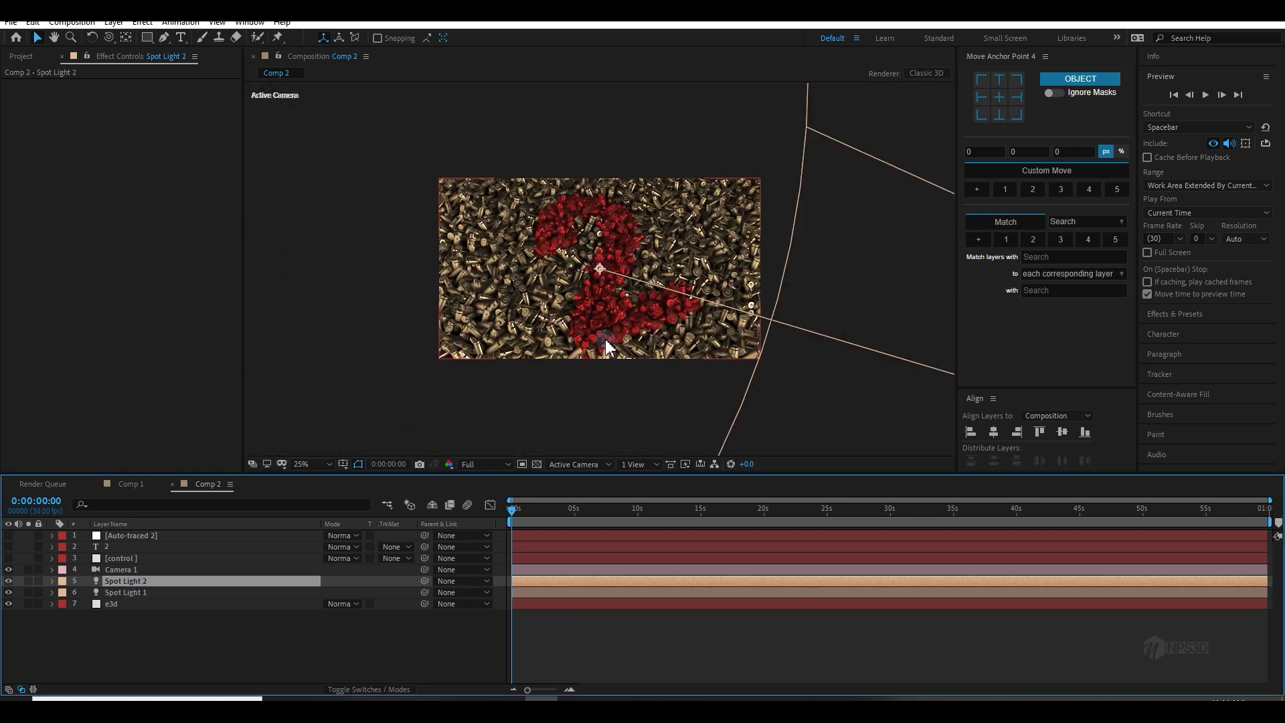
scroll(600, 269, down, 4)
click(579, 464)
click(592, 600)
scroll(677, 382, up, 2)
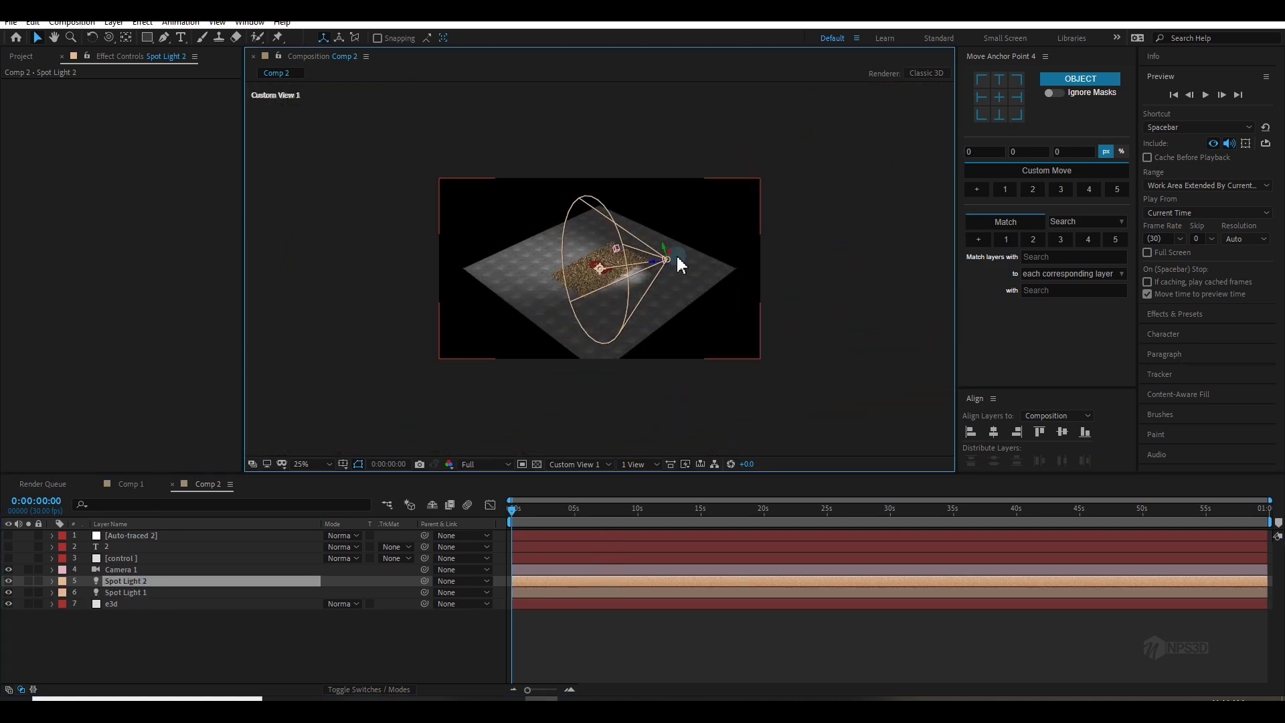
drag(533, 312, 478, 310)
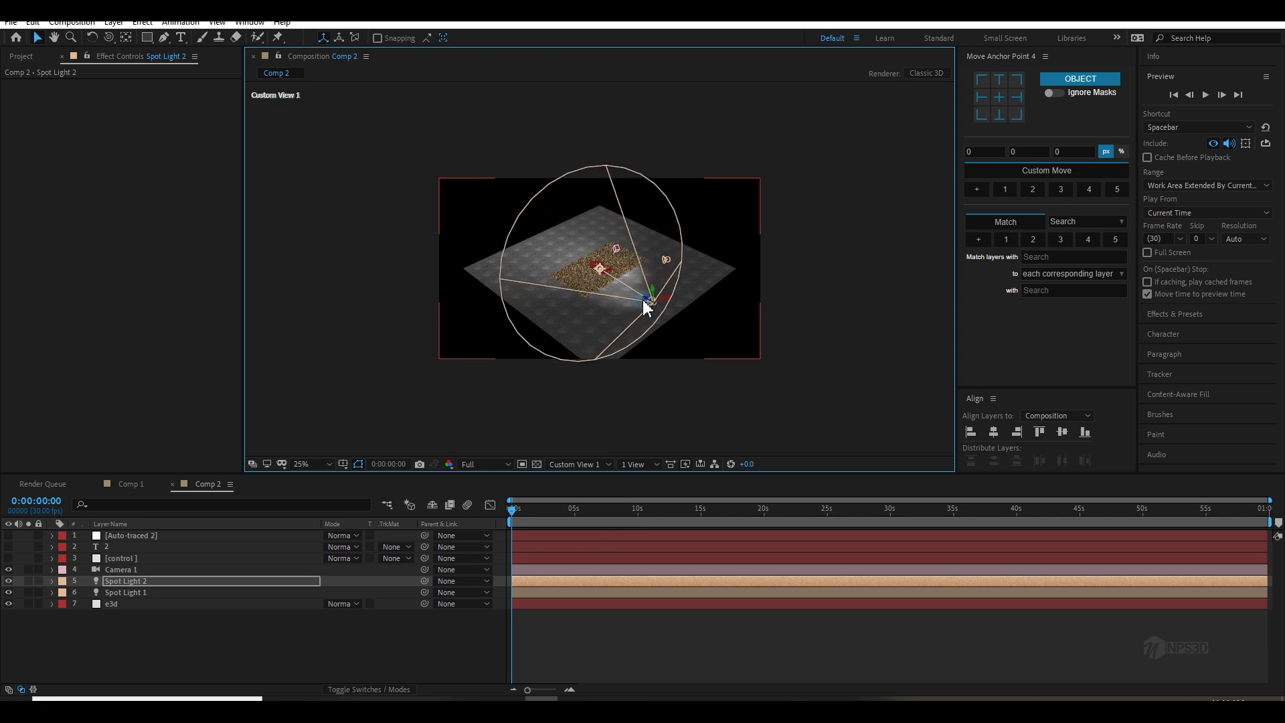
drag(622, 287, 480, 271)
key(Escape)
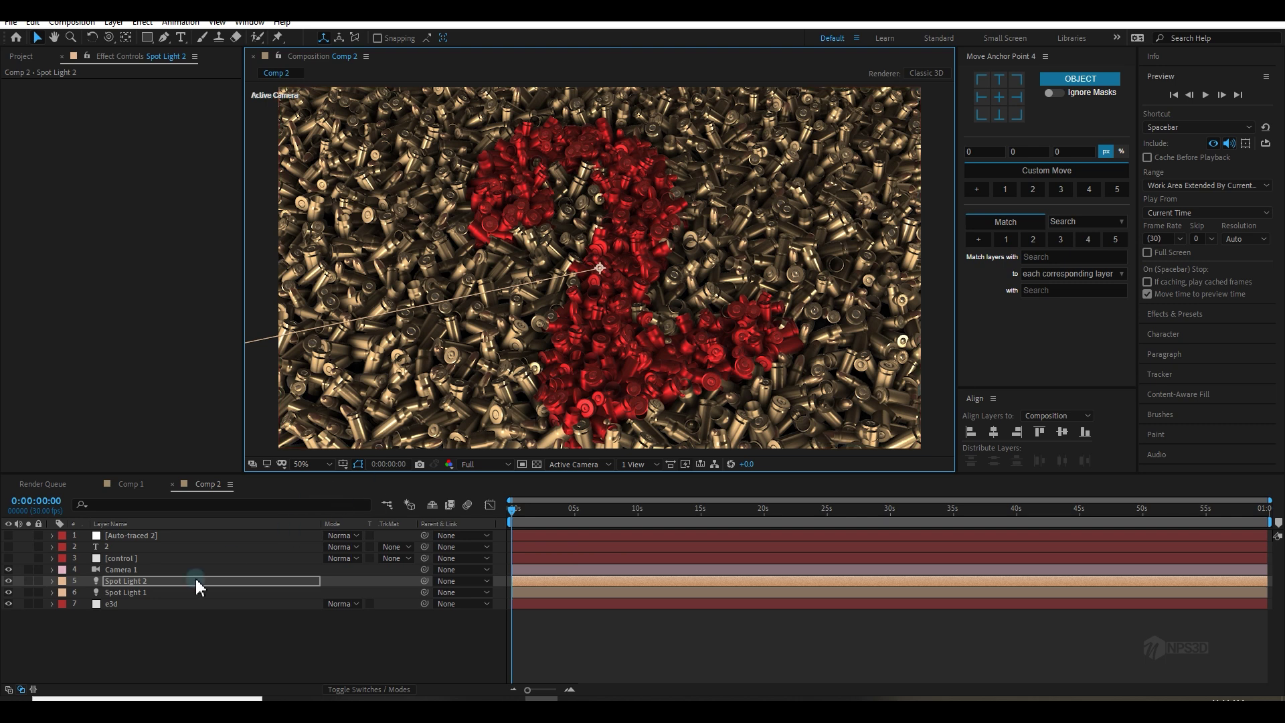
Step: Hide the first spot light and set the duplicate spot light's intensity to 268%
click(9, 592)
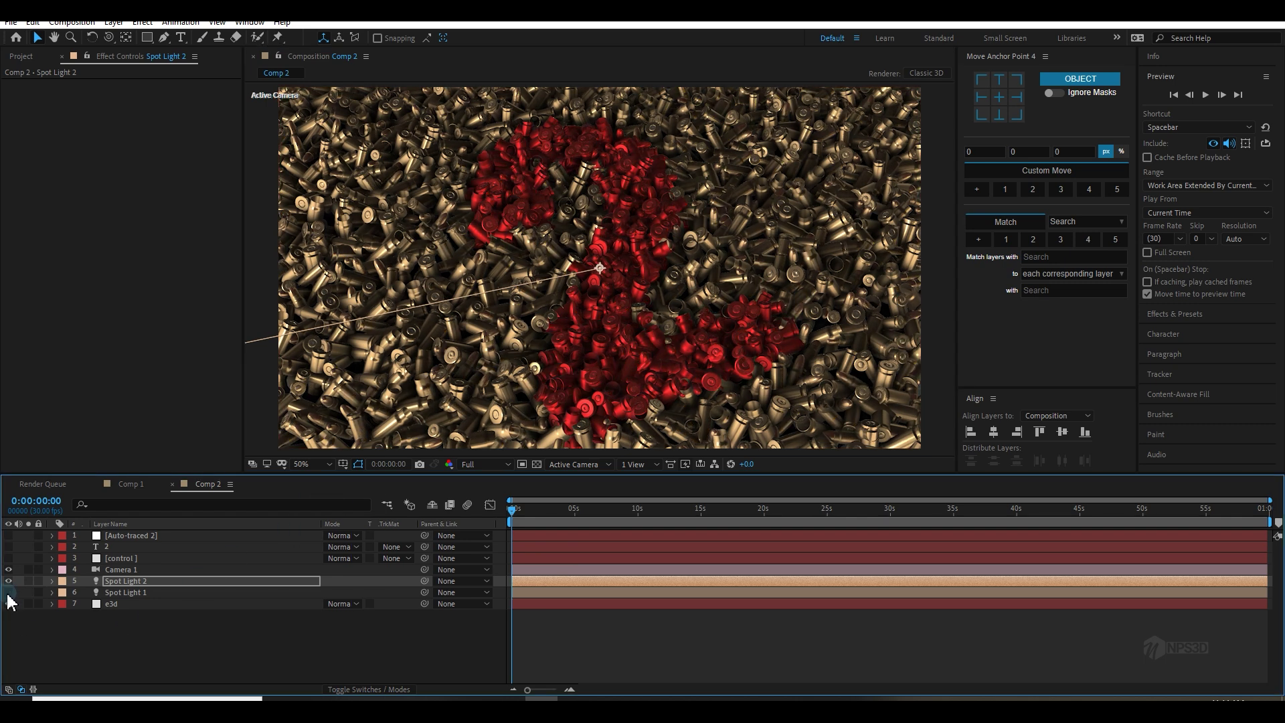
double_click(120, 581)
drag(158, 193, 267, 183)
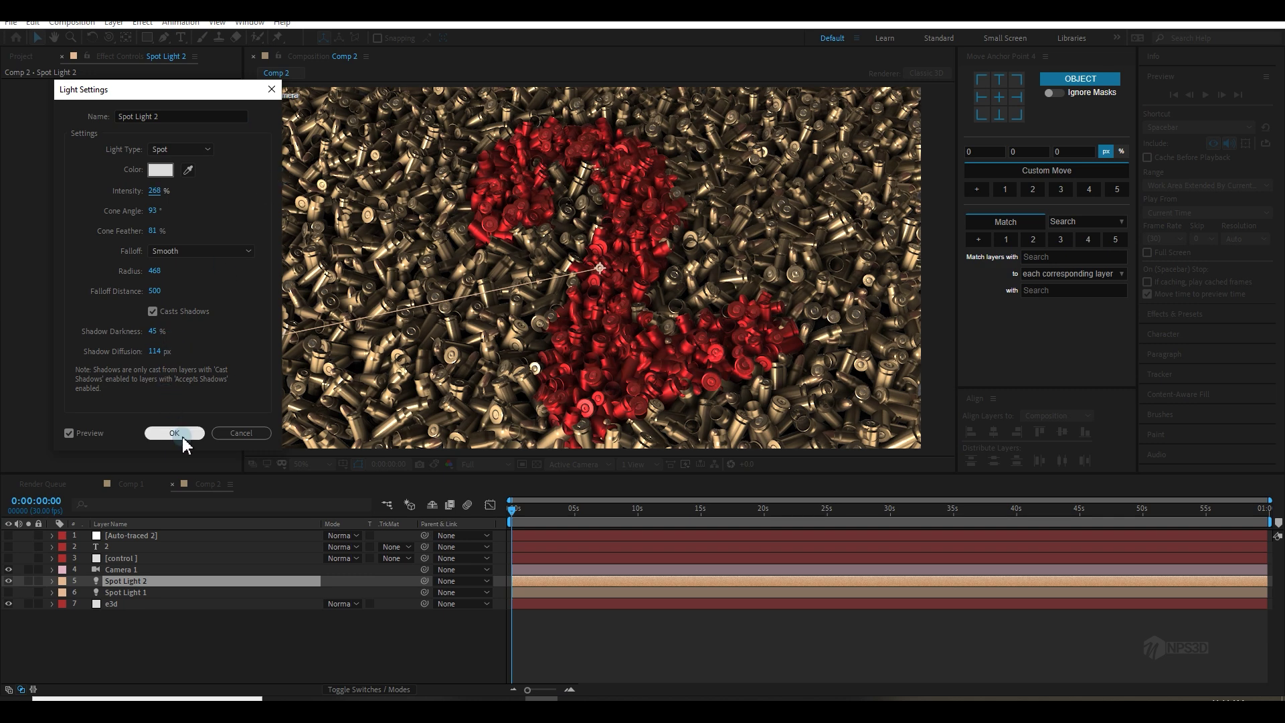
click(176, 433)
Step: Enable shadows in the render settings of the e3d layer and set the shadow Map Size to 4096
click(127, 592)
click(126, 604)
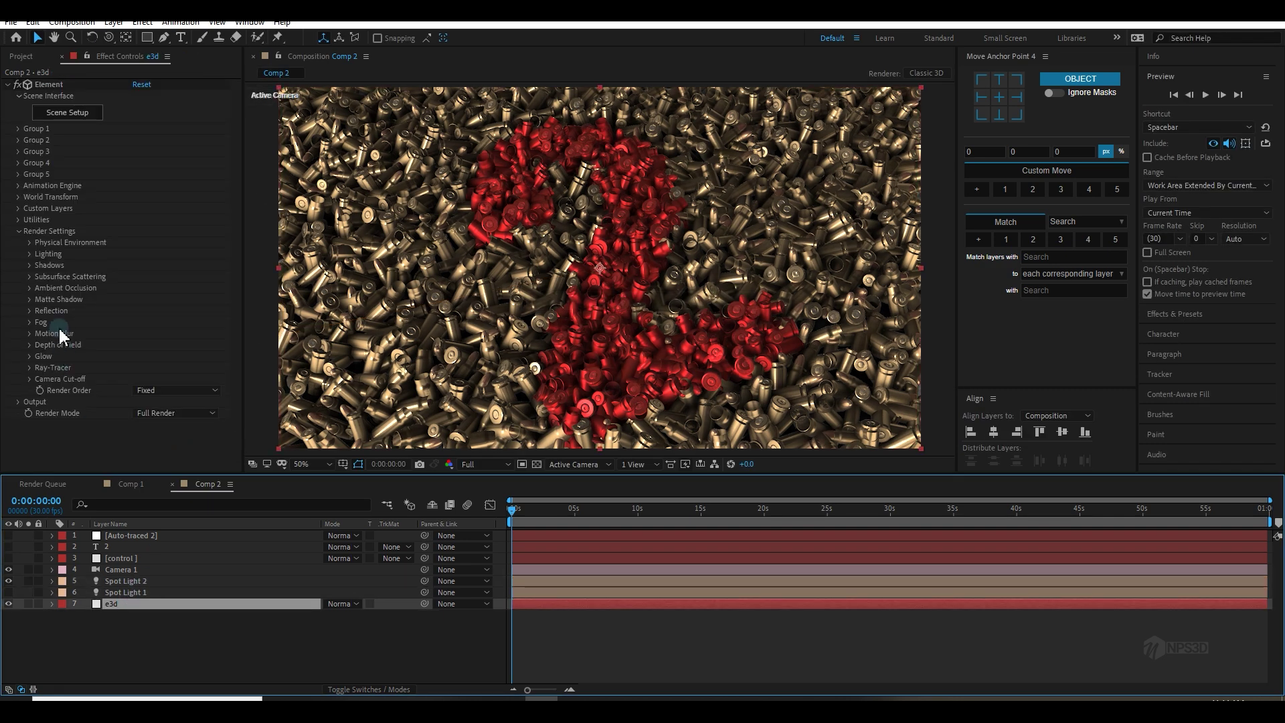
click(47, 265)
click(136, 277)
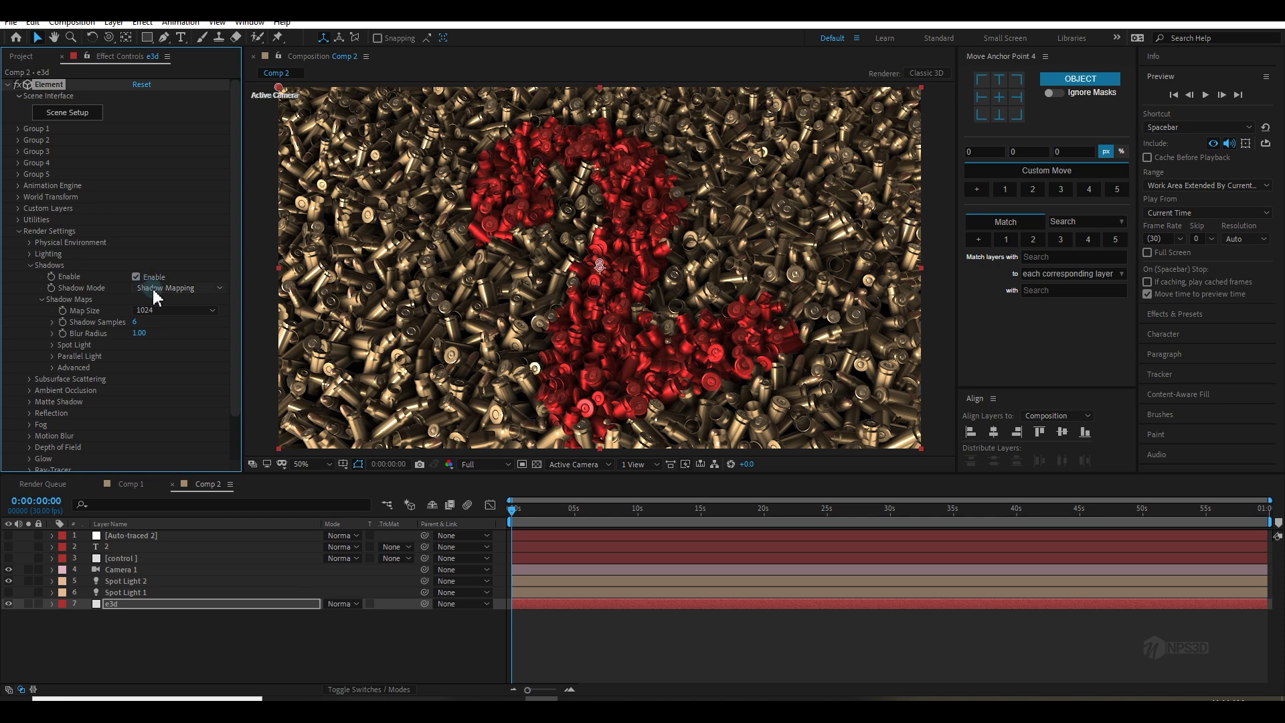
click(146, 312)
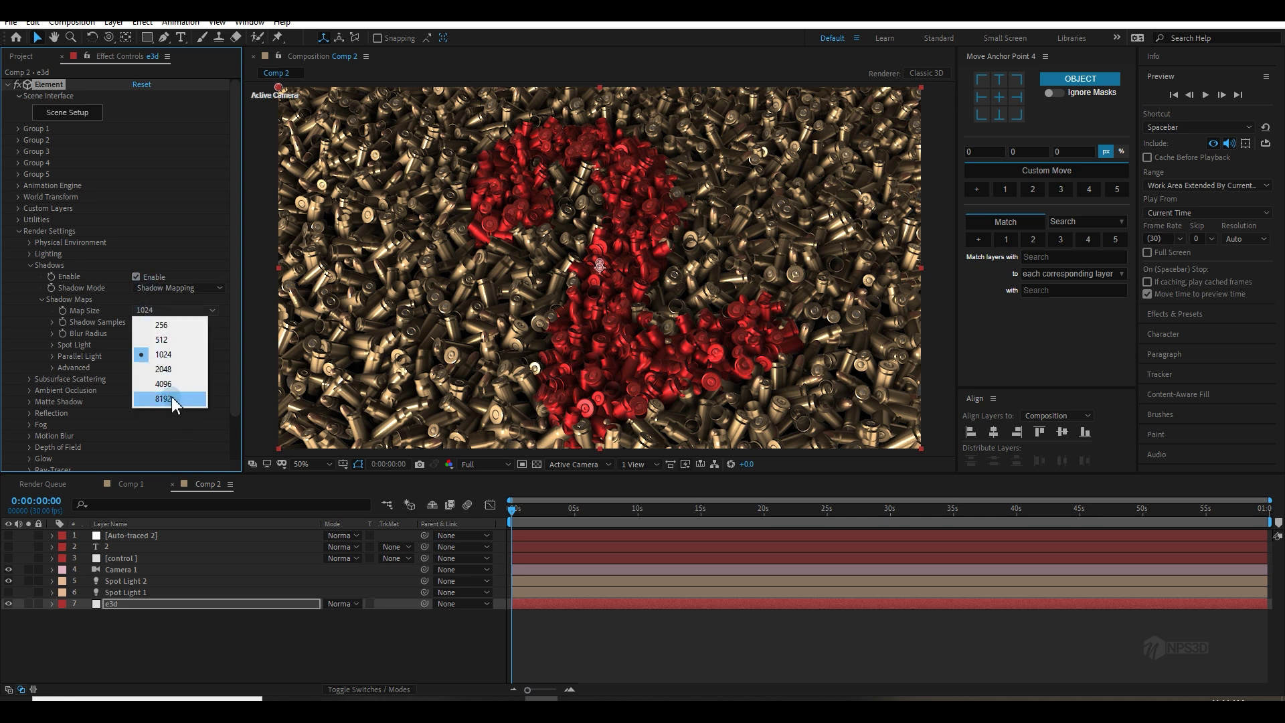
click(171, 390)
Step: Try the Ray-Traced shadow mode, toggle the shadows off and on, and return to Shadow Mapping
click(178, 288)
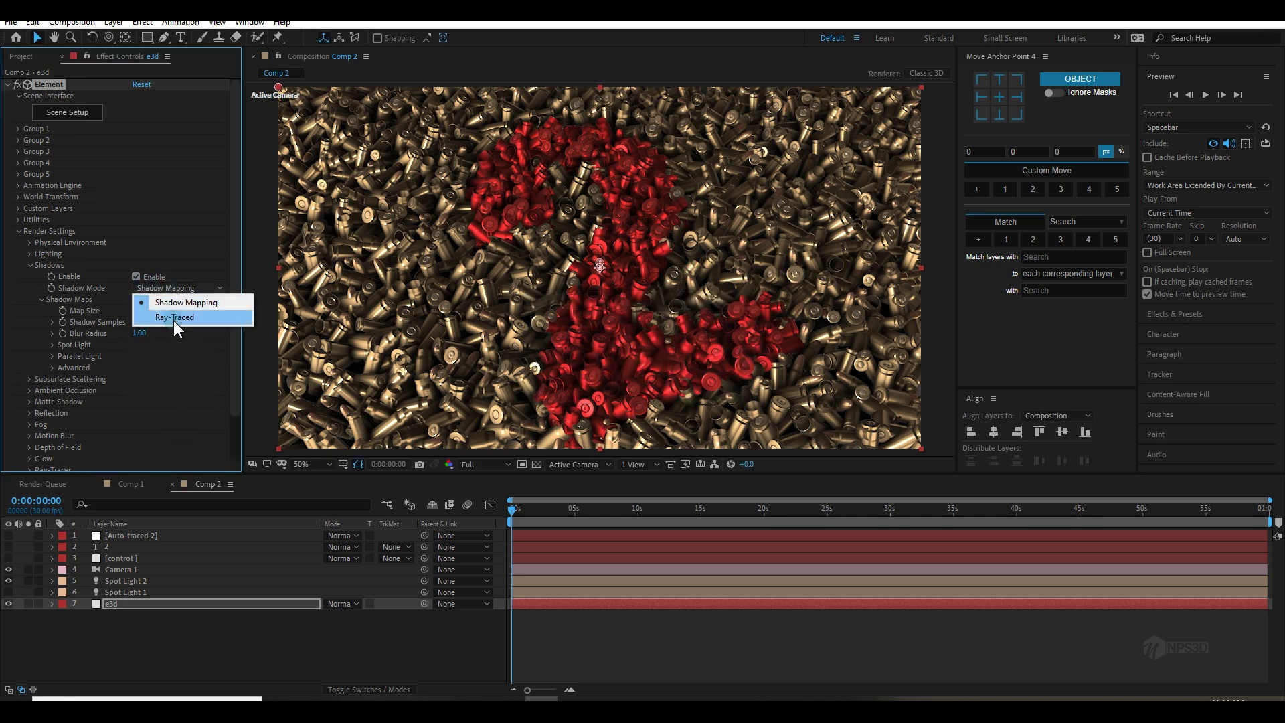
click(172, 315)
scroll(120, 597, up, 4)
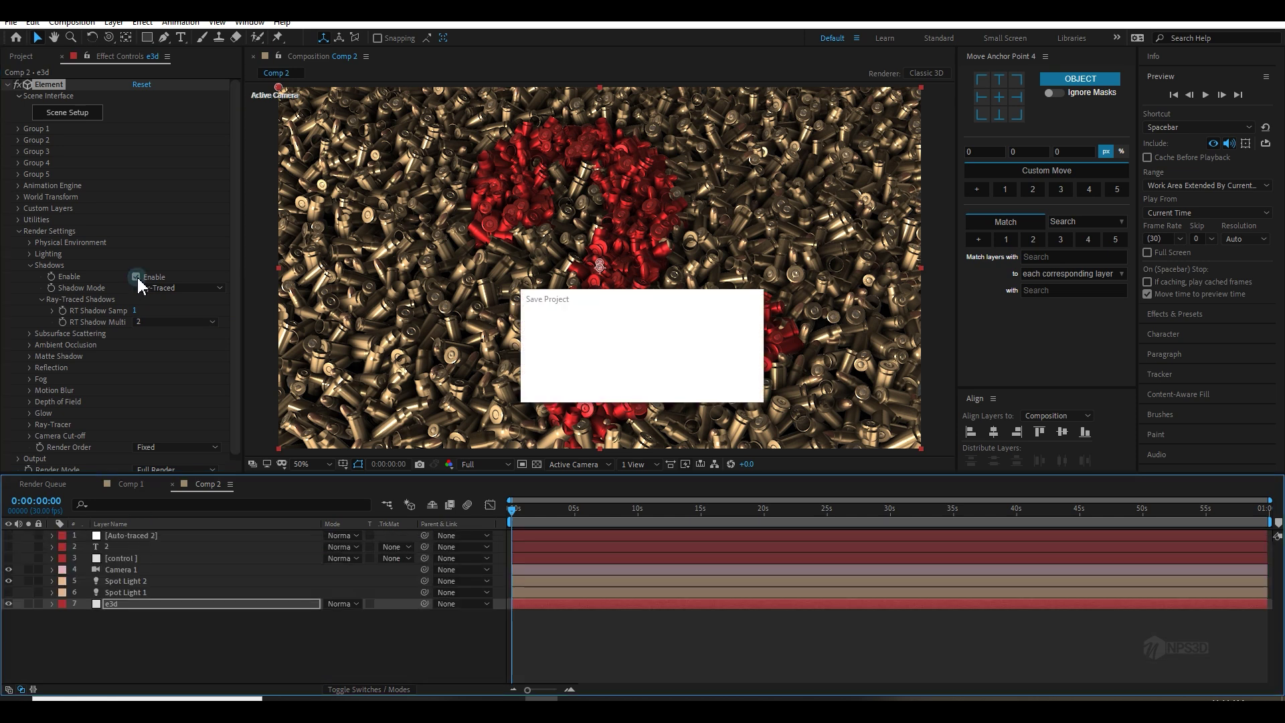
click(136, 275)
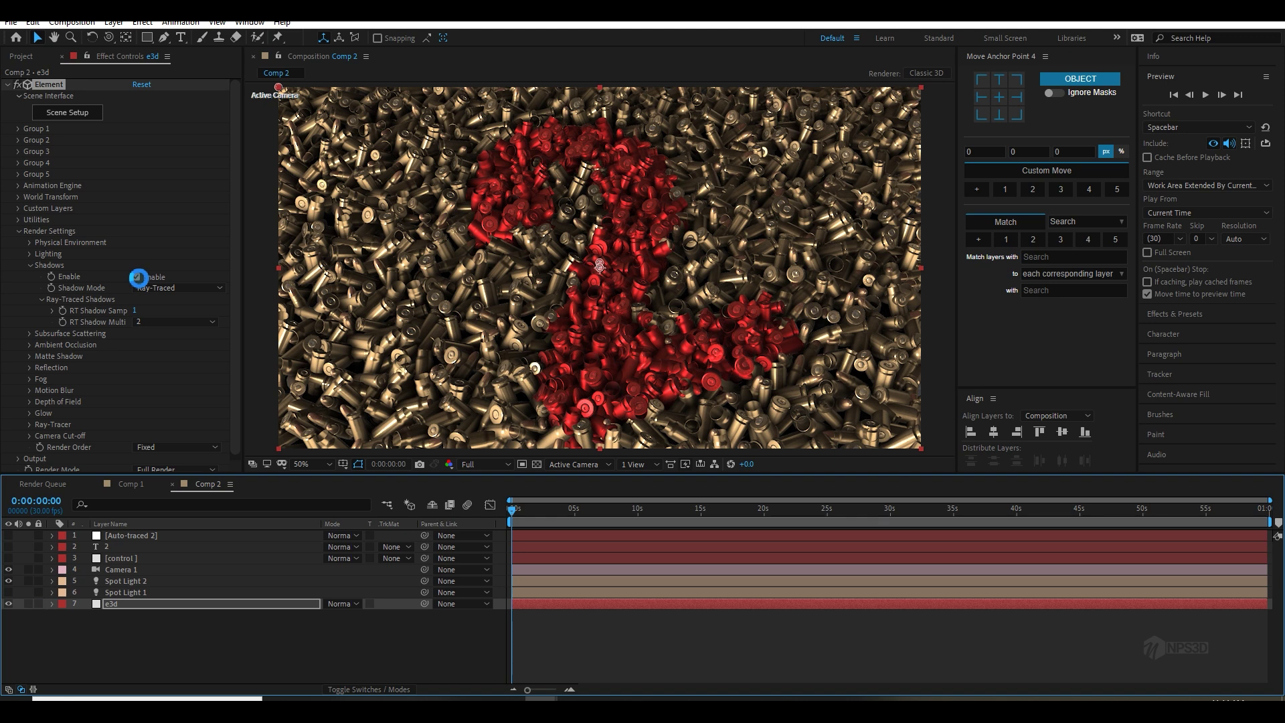
click(136, 277)
click(146, 286)
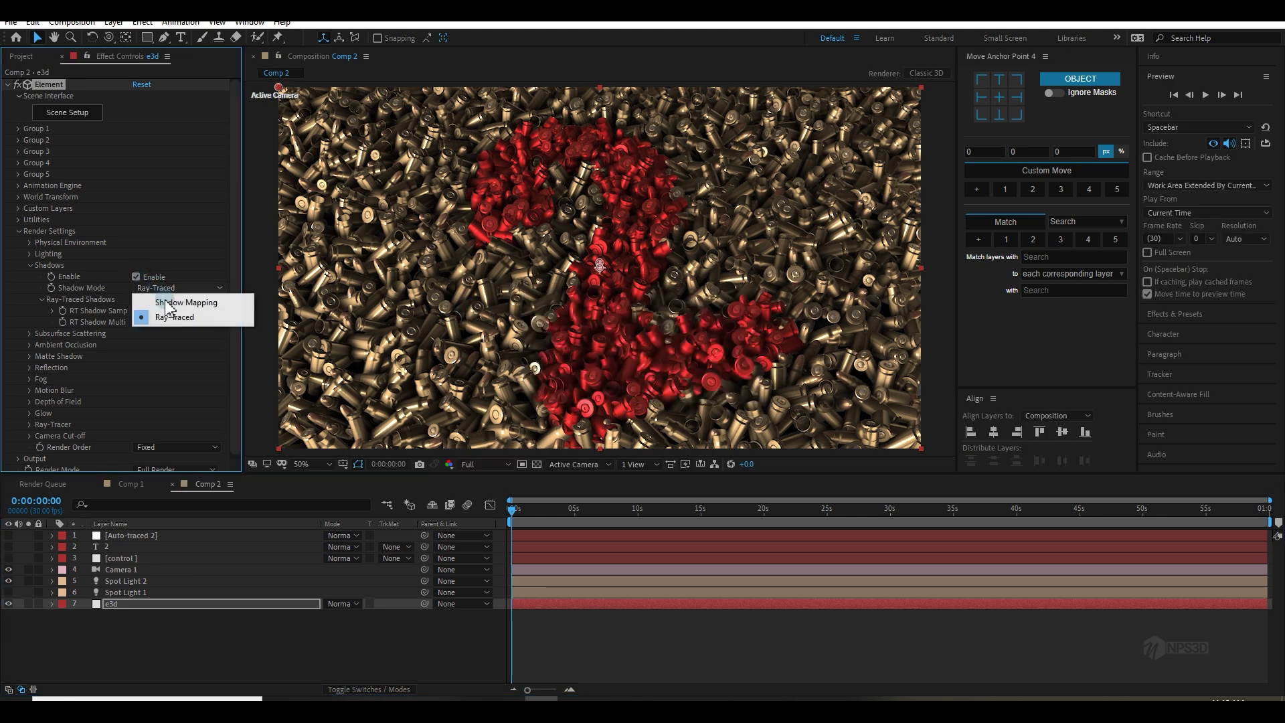
click(176, 296)
click(53, 602)
click(55, 602)
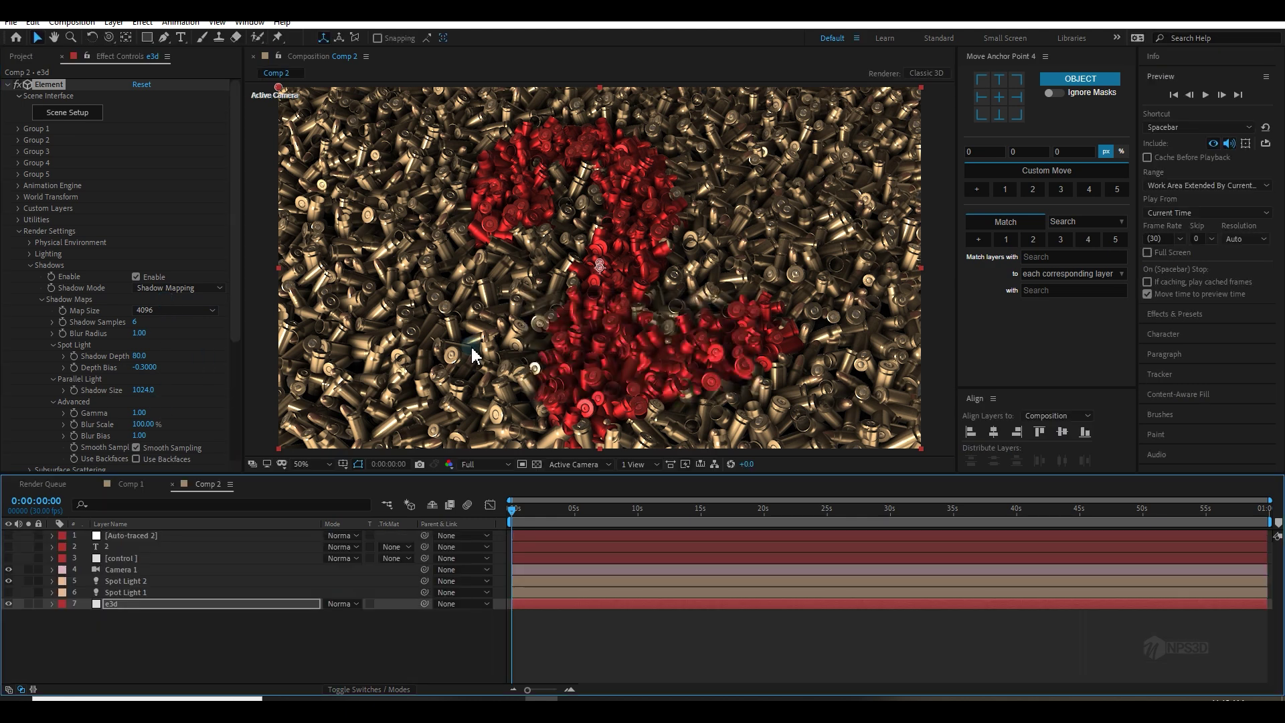
Step: Open the physical environment settings and Scene Setup, and apply the BackLight_2K_37 environment from the BackLight_2K presets
click(43, 299)
click(30, 242)
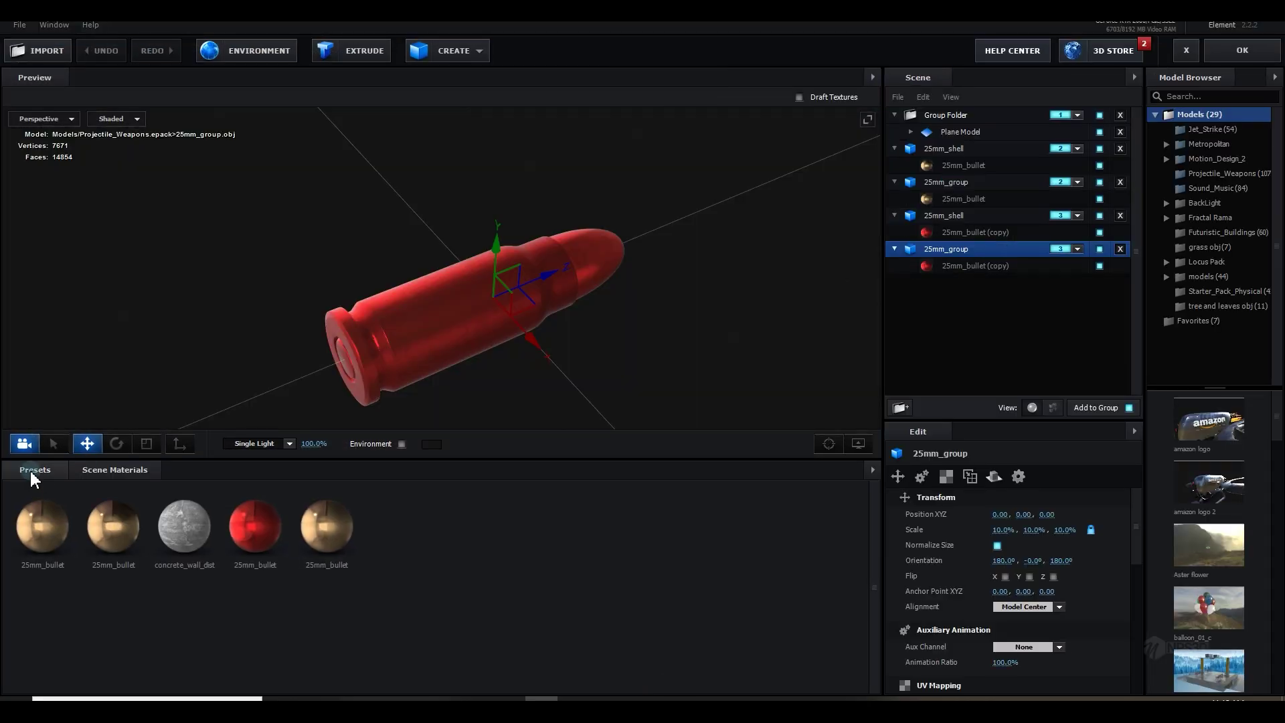
click(32, 469)
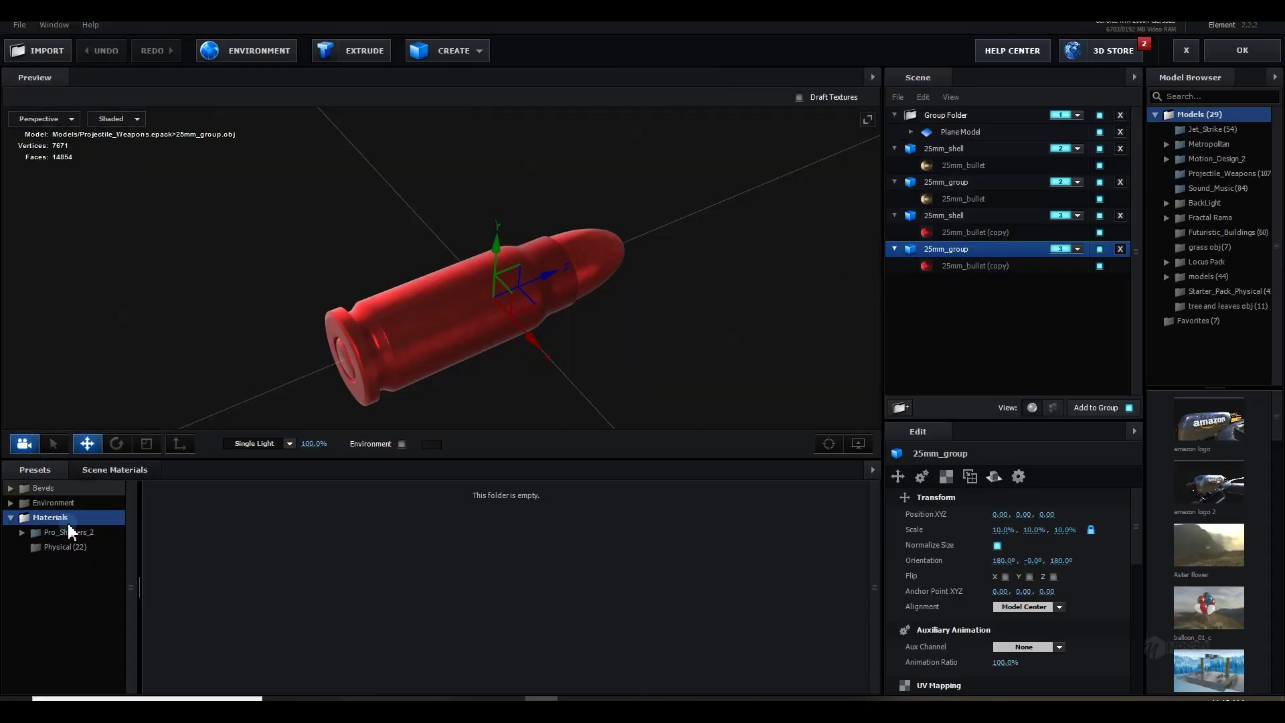
click(54, 502)
click(75, 518)
click(86, 533)
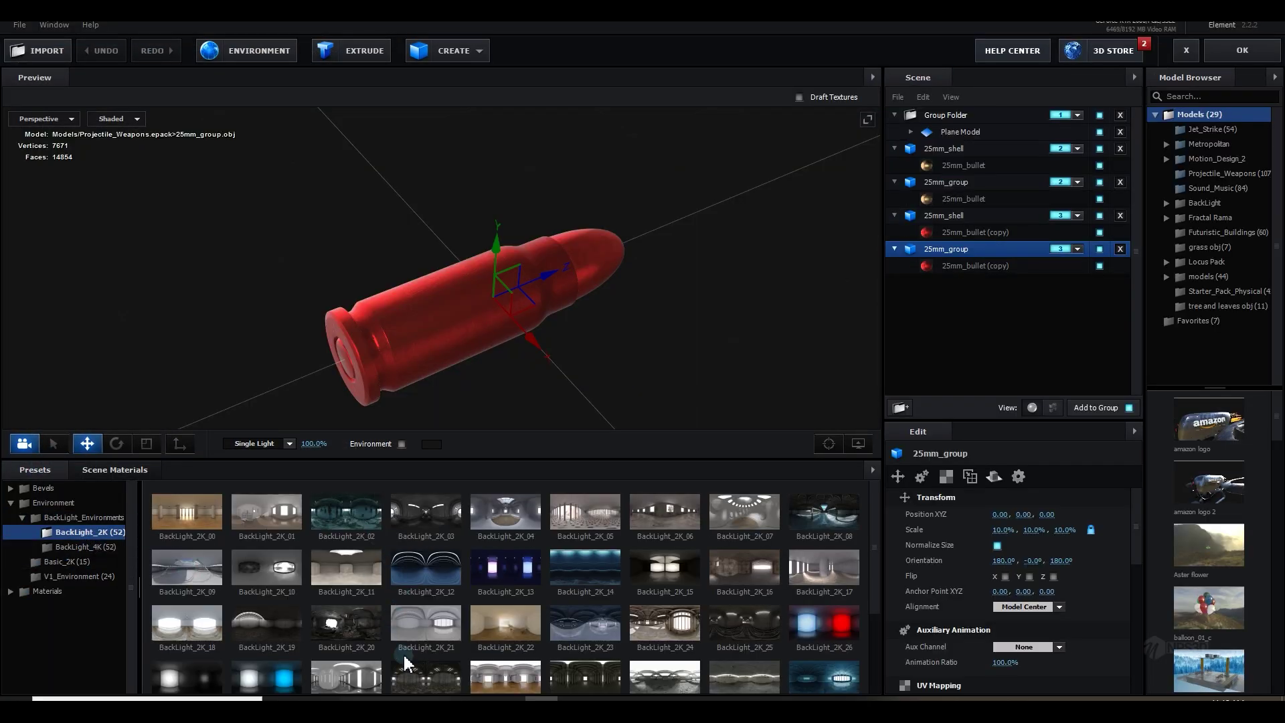
scroll(295, 590, down, 1)
scroll(295, 591, down, 1)
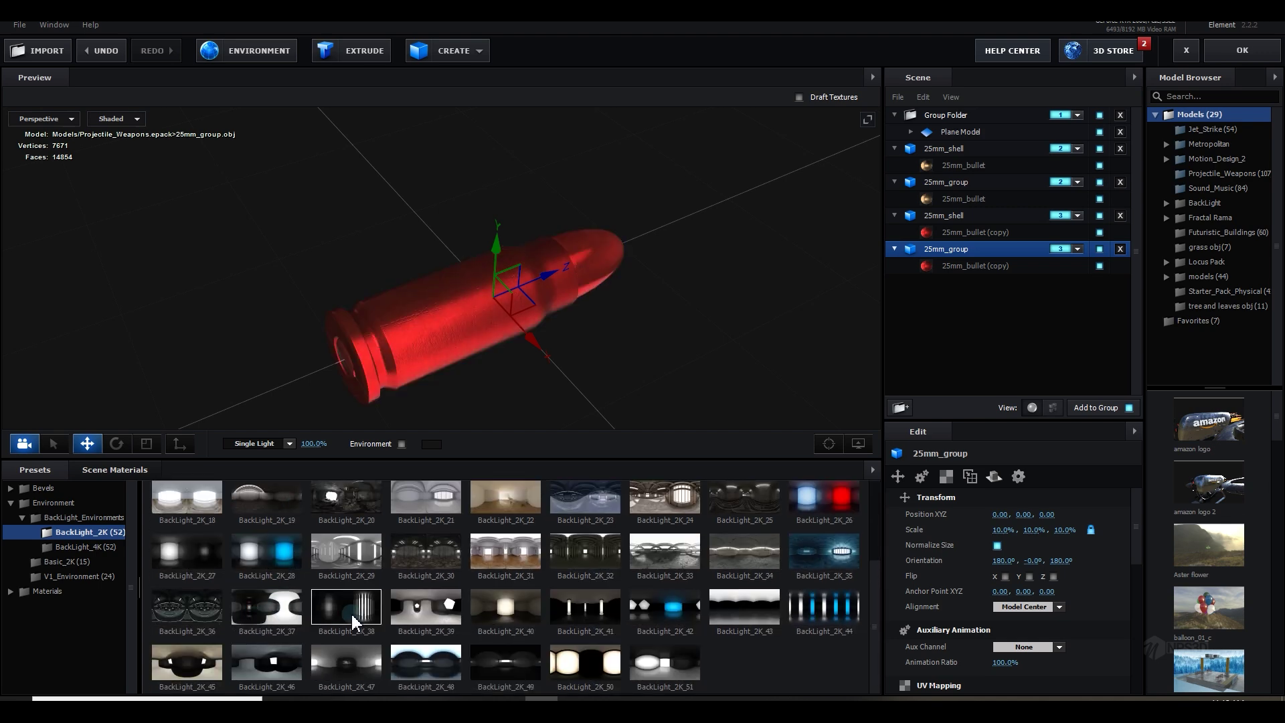
Step: Accept the environment's texture settings, check the reflections on the red bullet, and apply the scene setup
click(272, 57)
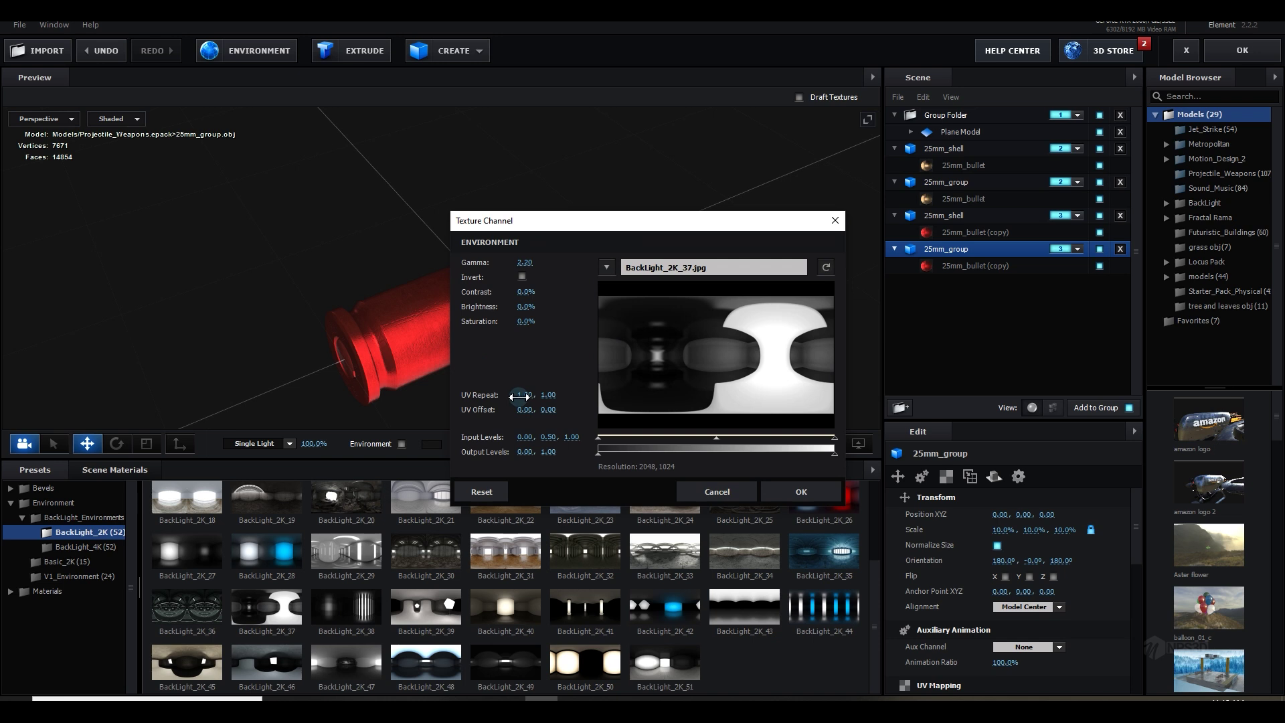
click(801, 491)
drag(395, 352, 689, 235)
click(1206, 57)
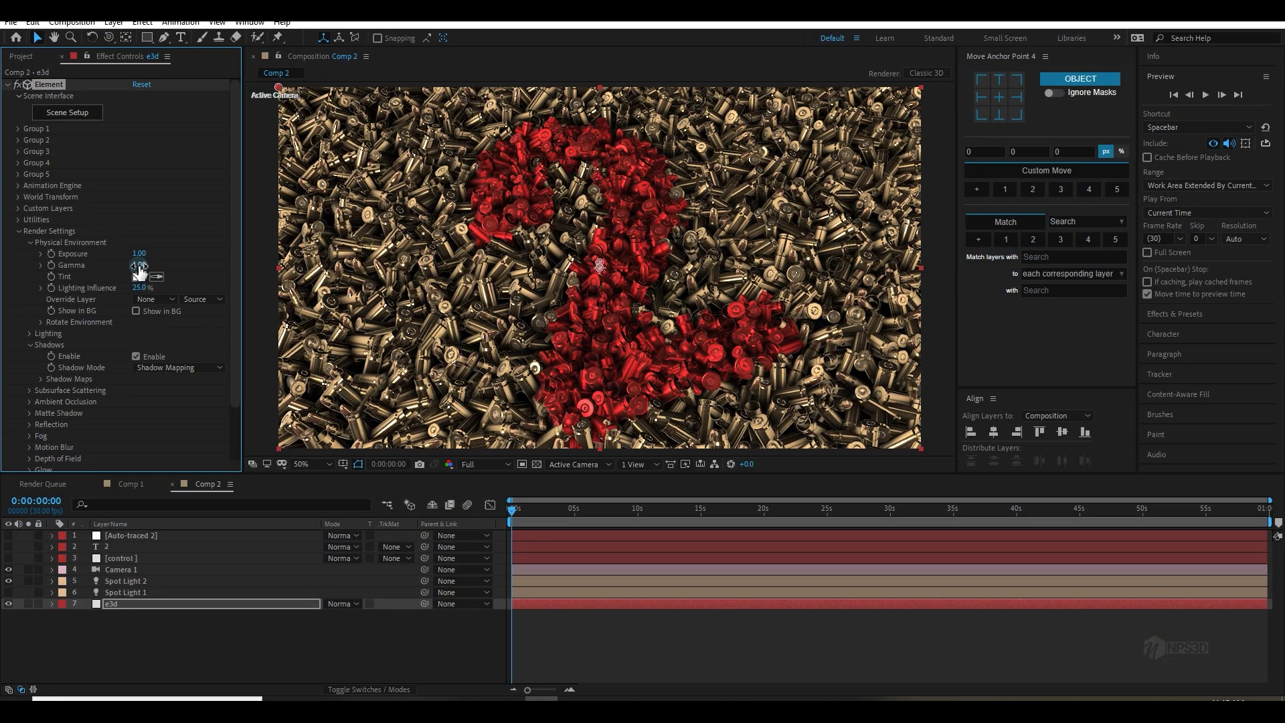
Step: Set the physical environment's Gamma to 2.00, Exposure to 1.02 and Lighting Influence to 49%
key(Return)
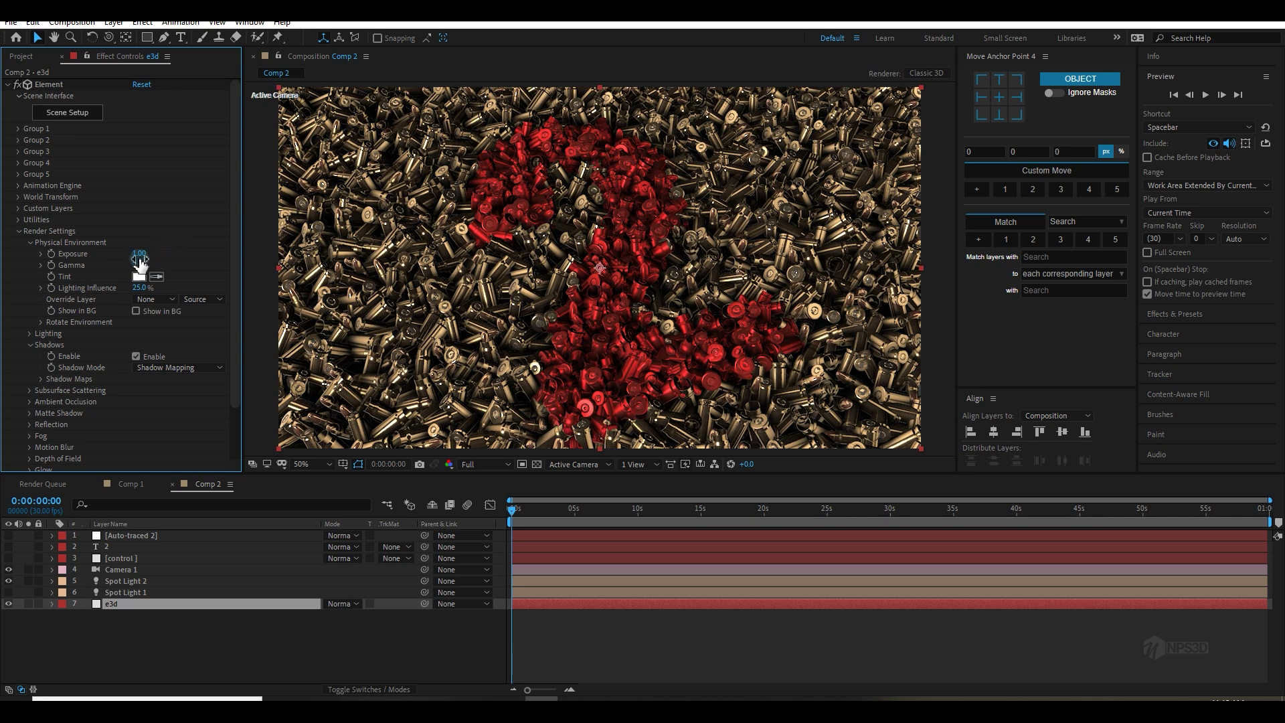
drag(141, 257, 139, 253)
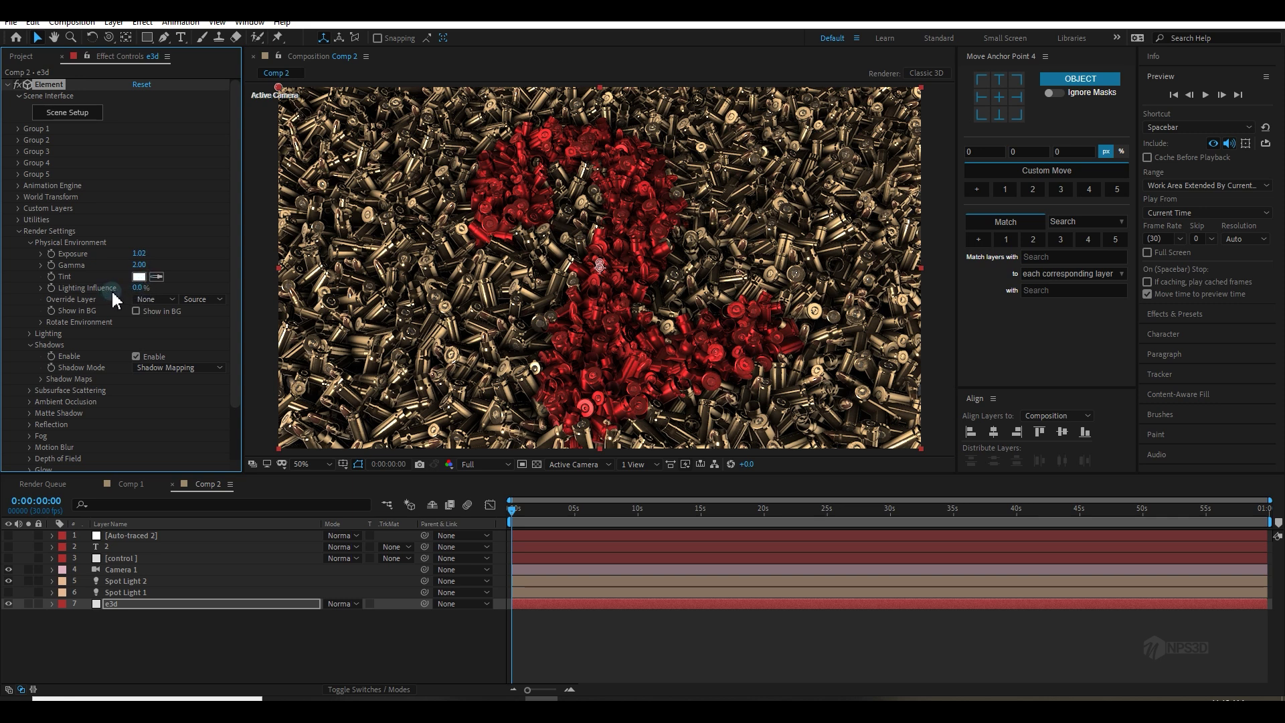
drag(138, 288, 152, 288)
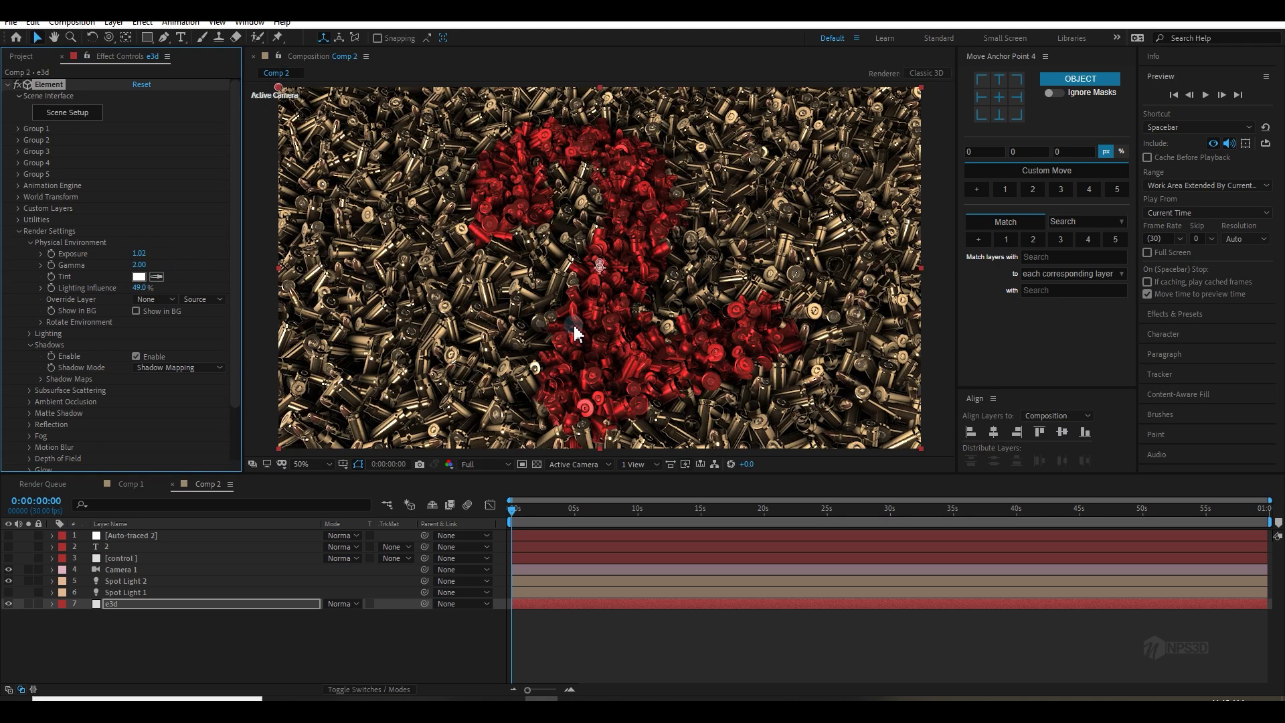
Step: Add an ambient light to the composition with an intensity of 50%
right_click(129, 640)
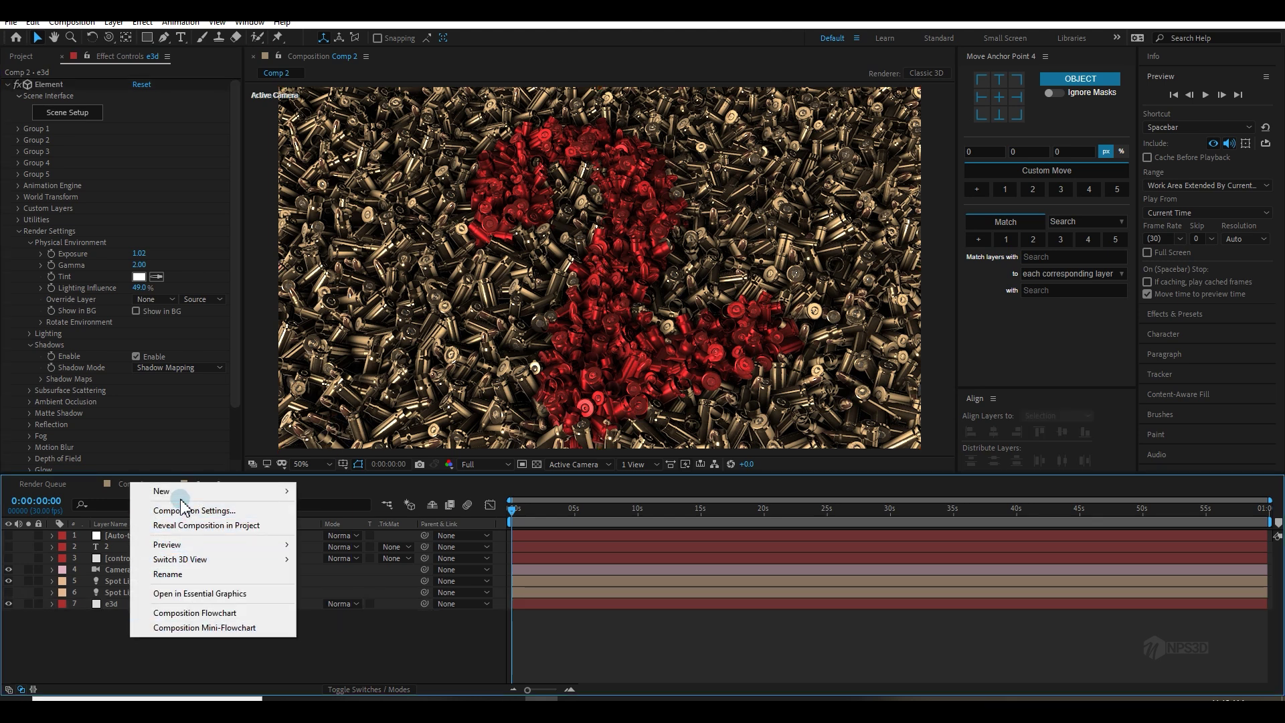
mouse_move(181, 492)
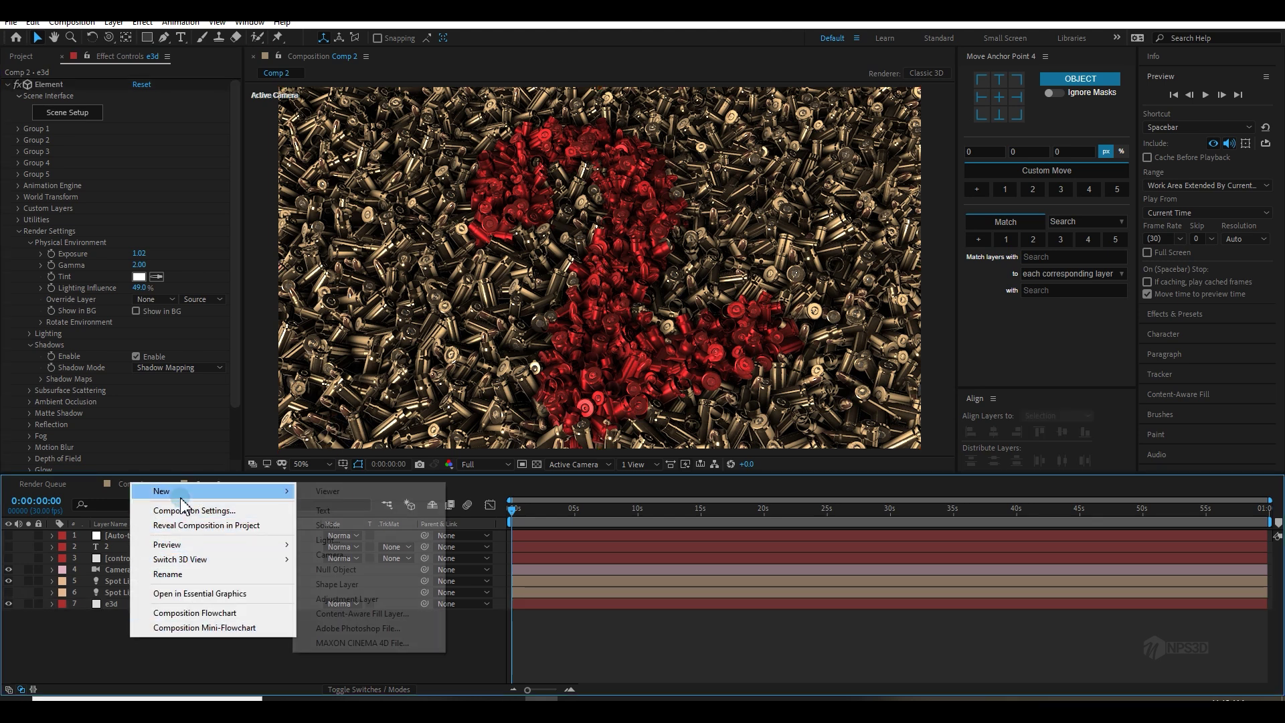
click(352, 540)
click(181, 149)
click(179, 194)
click(160, 189)
text(50)
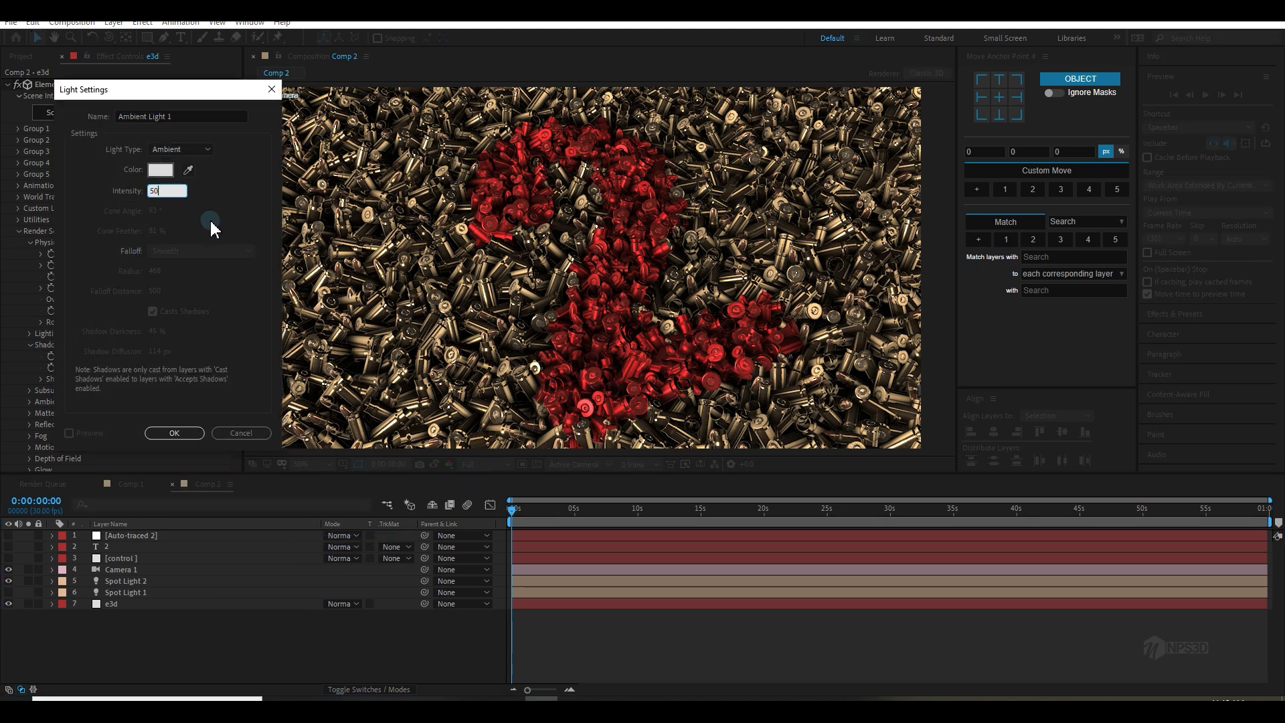
click(193, 434)
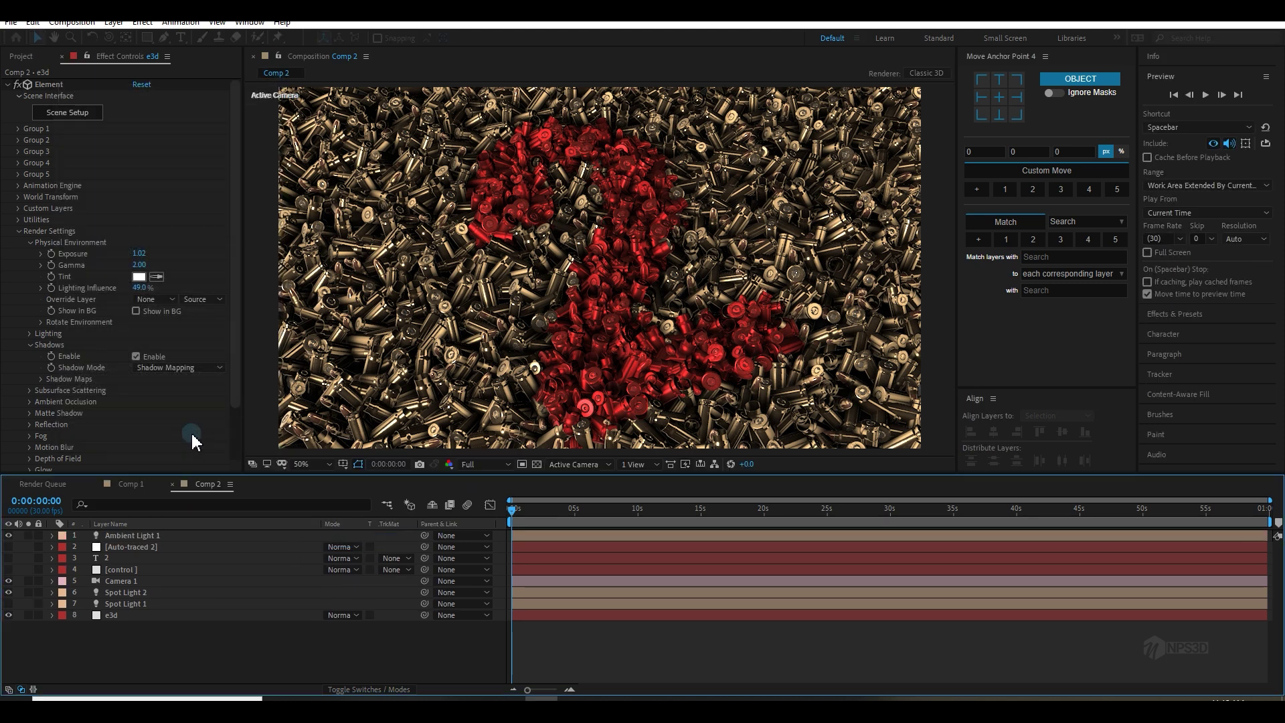
Step: Increase the ambient light's intensity to 168%
double_click(125, 534)
drag(186, 191, 233, 192)
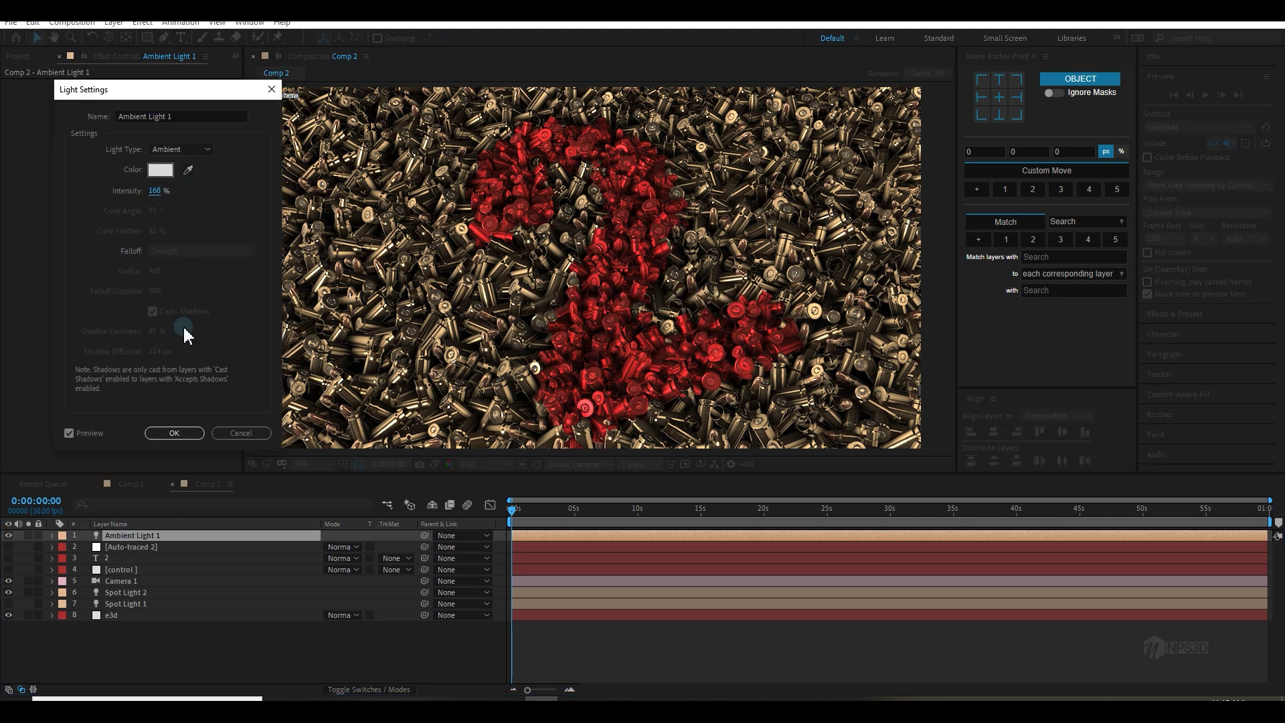
click(176, 433)
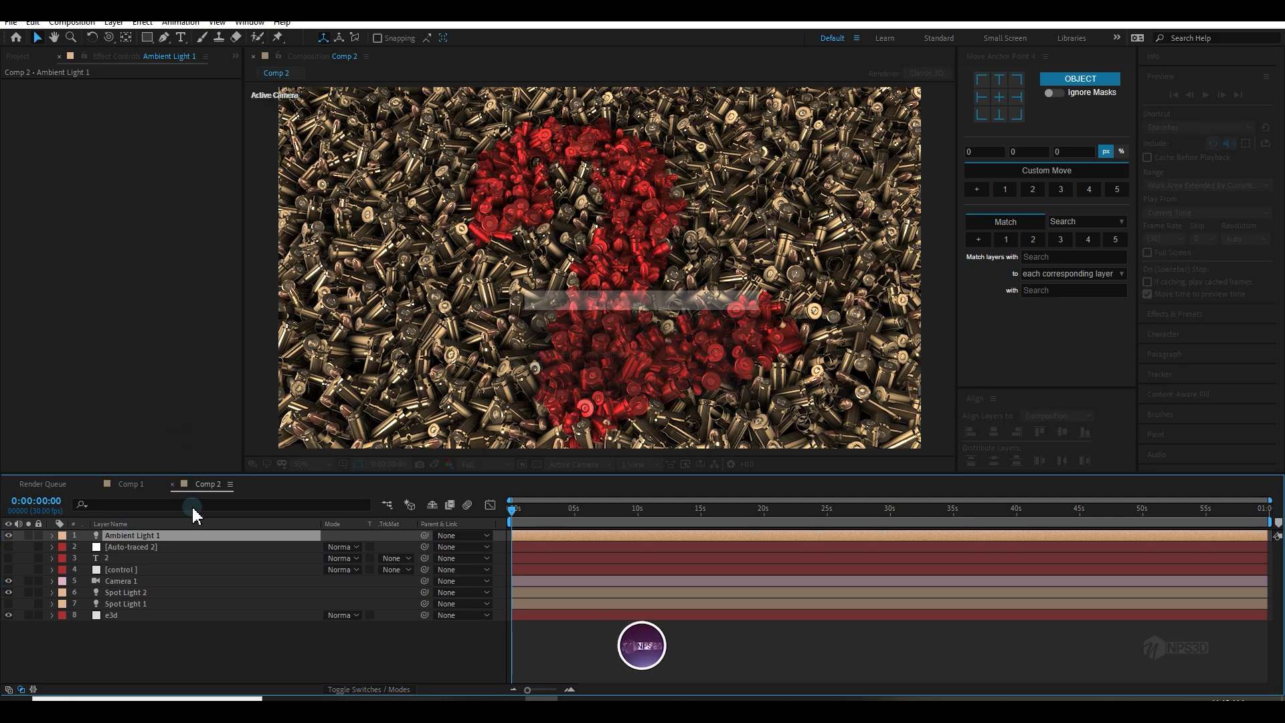
Step: In the e3d layer's scene setup, set the Glossiness of the gold 25mm_bullet material on the first 25mm_shell to 72%
click(129, 614)
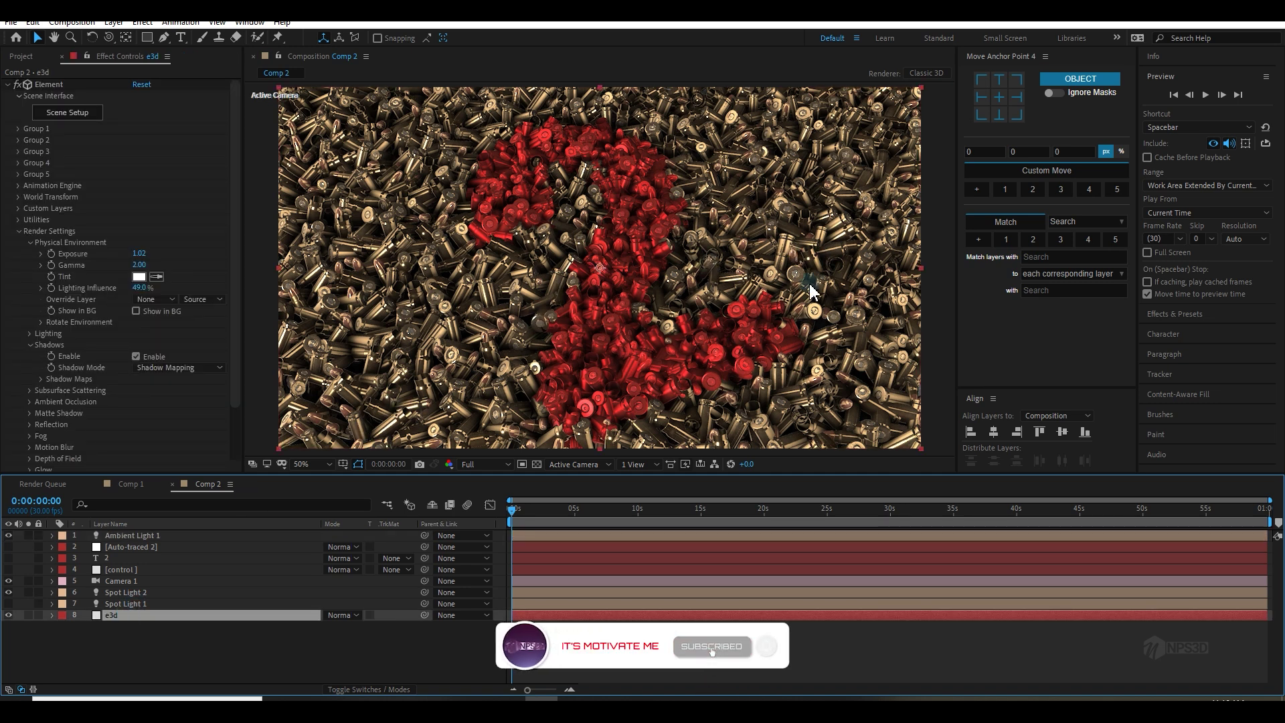
click(73, 96)
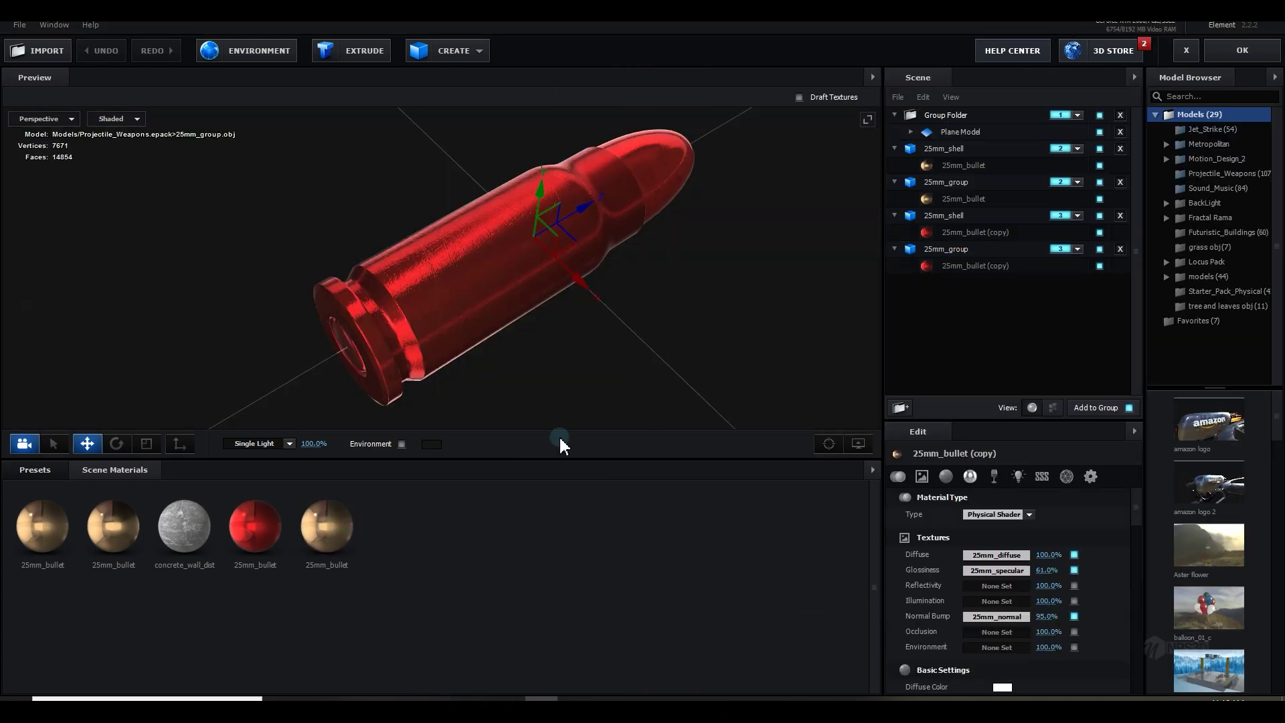
click(113, 525)
click(945, 164)
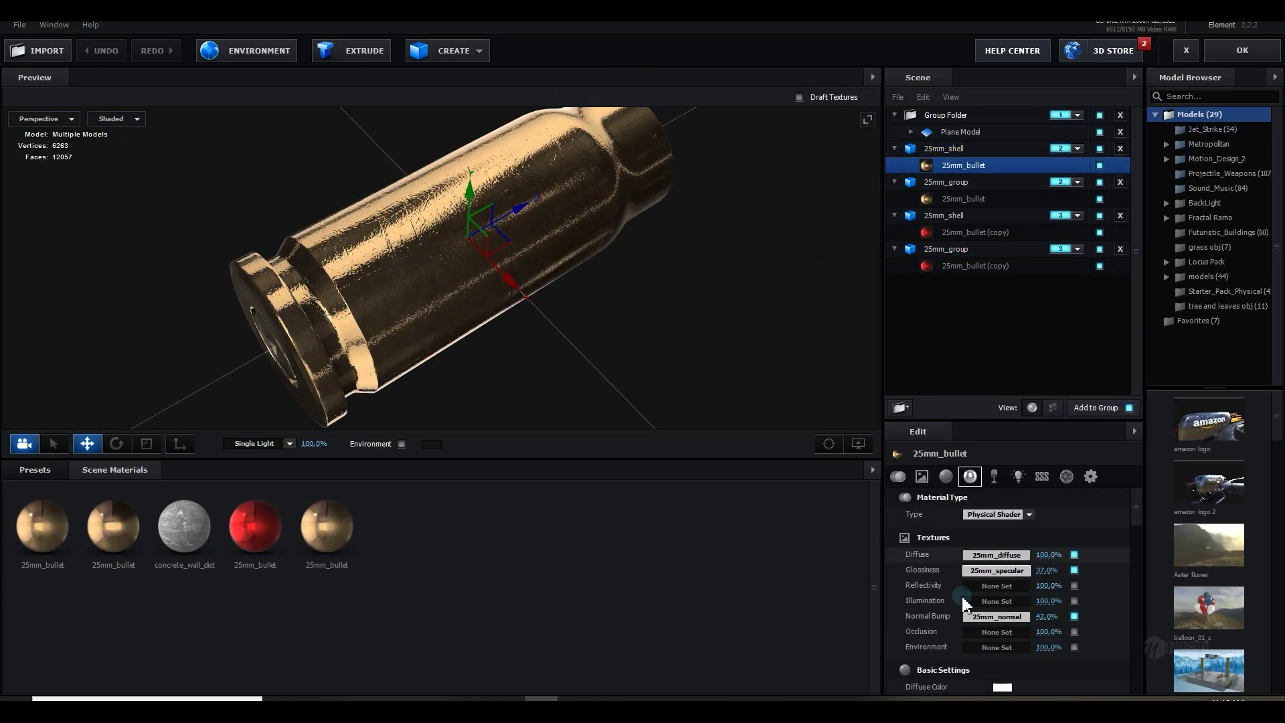
scroll(1039, 642, down, 3)
drag(1011, 640, 997, 641)
Step: Compare the settings of the gold and red bullet materials, apply the scene setup, and check the bullets in the composition
click(114, 529)
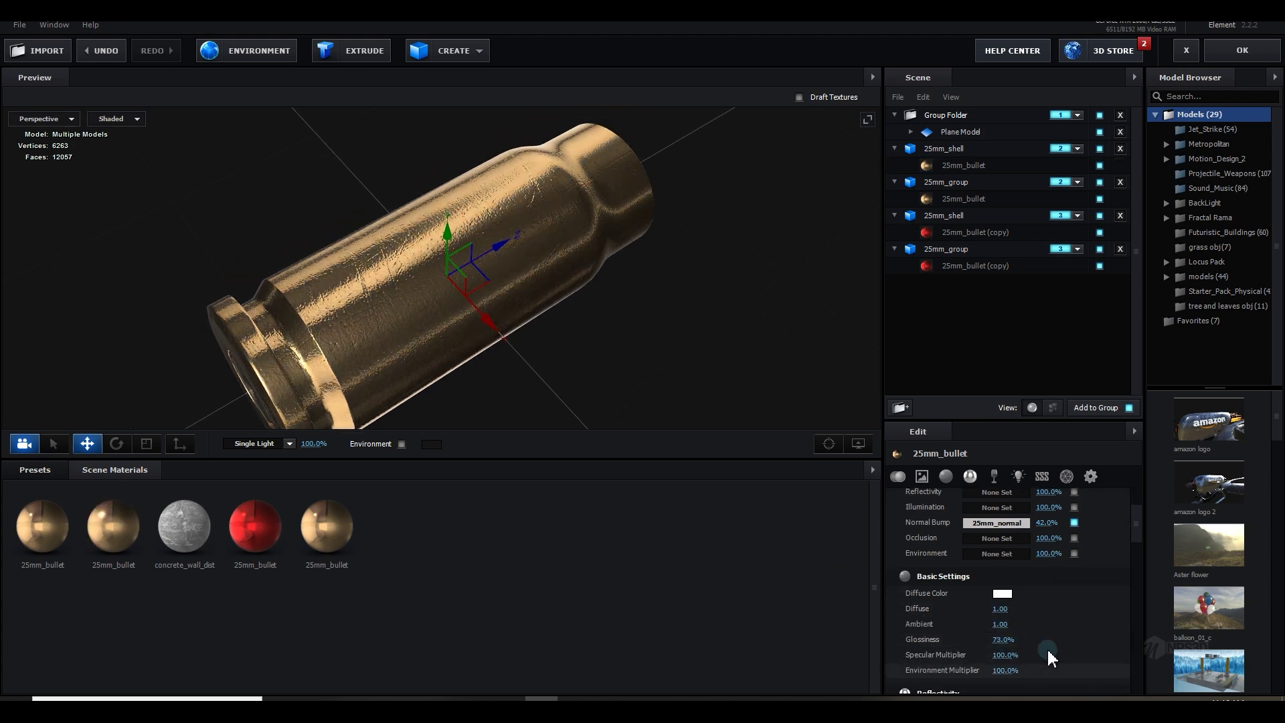
click(327, 525)
click(259, 529)
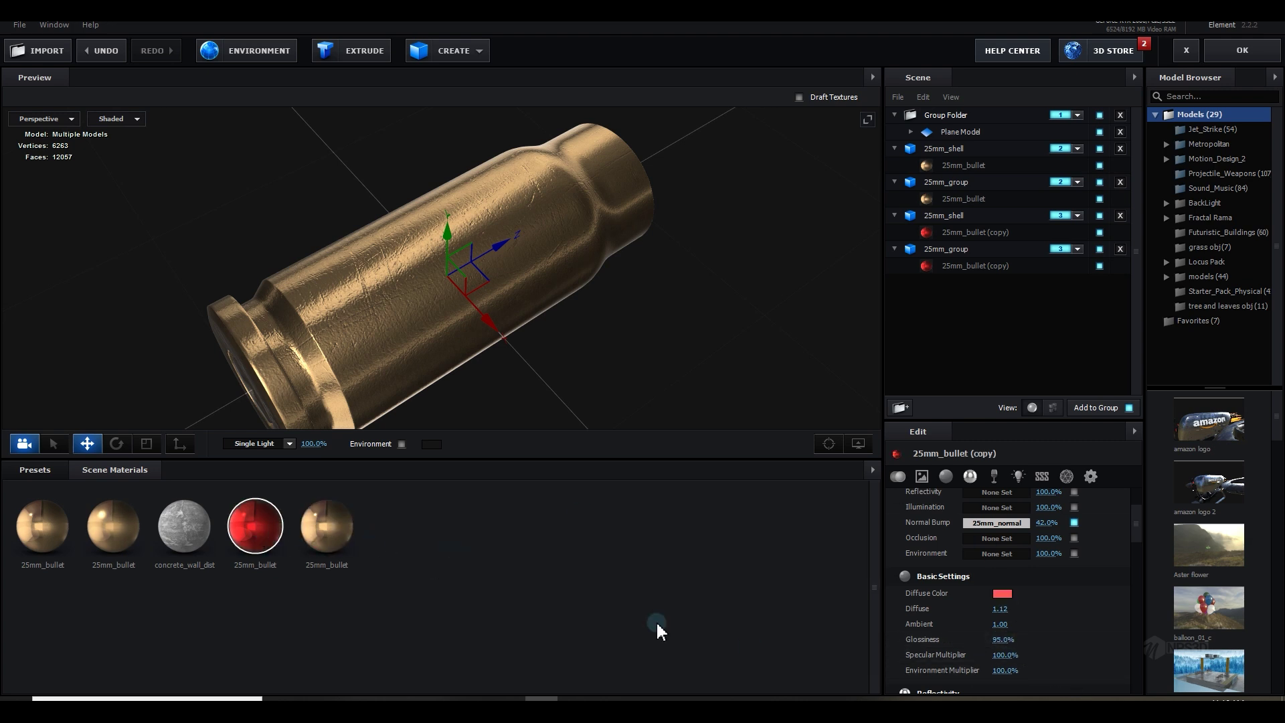
click(1242, 54)
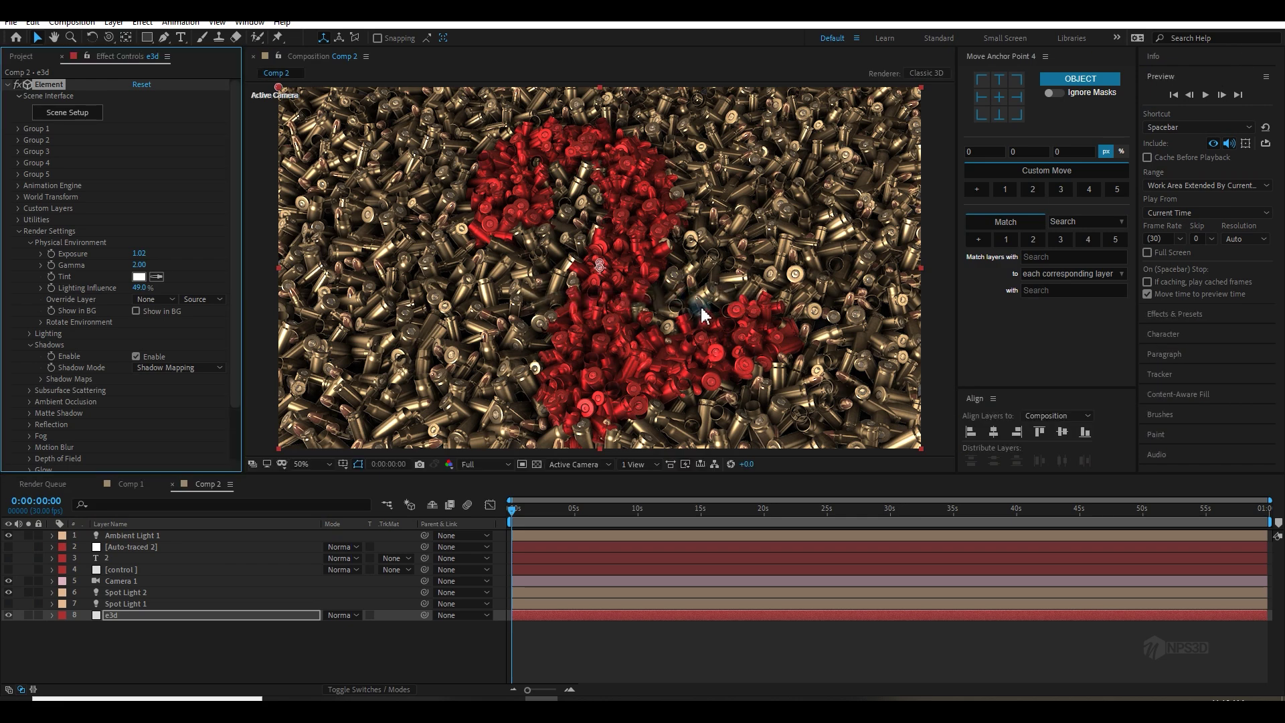
scroll(703, 308, up, 1)
scroll(705, 309, down, 1)
scroll(706, 309, up, 1)
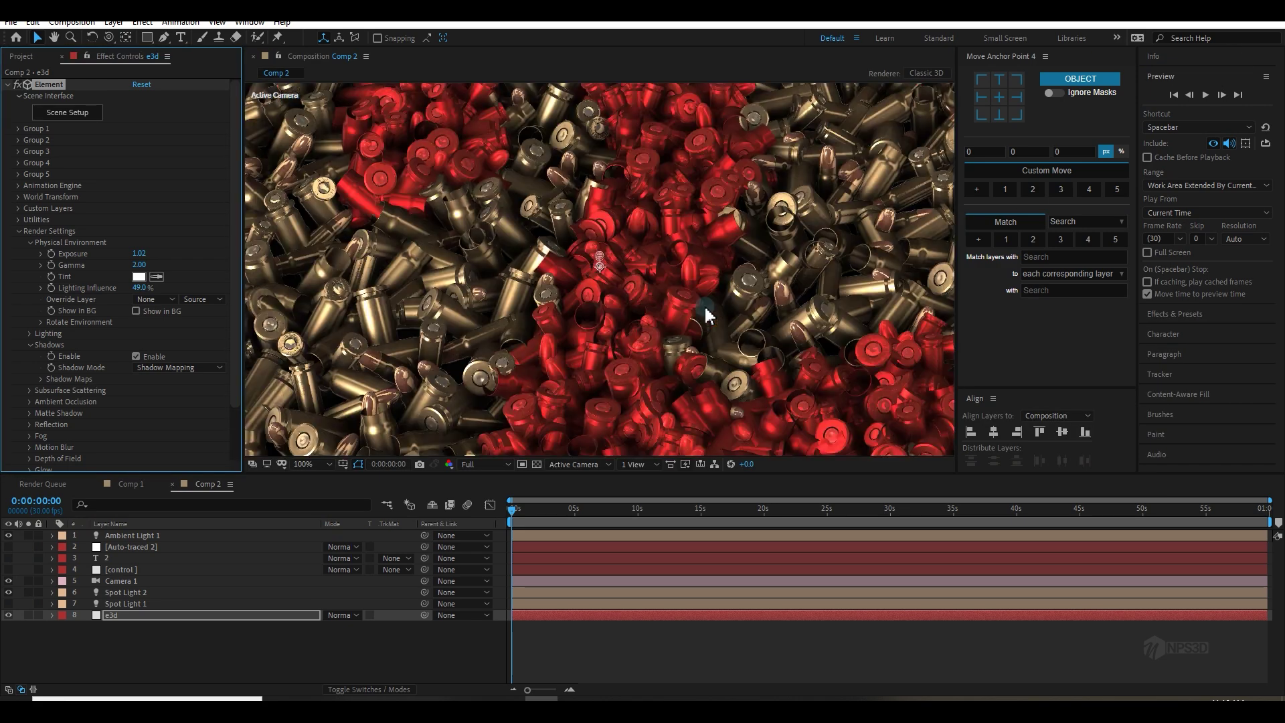
Step: Set the Camera Near Plane in the Element render settings' Camera Cut-off to 1.0
click(18, 231)
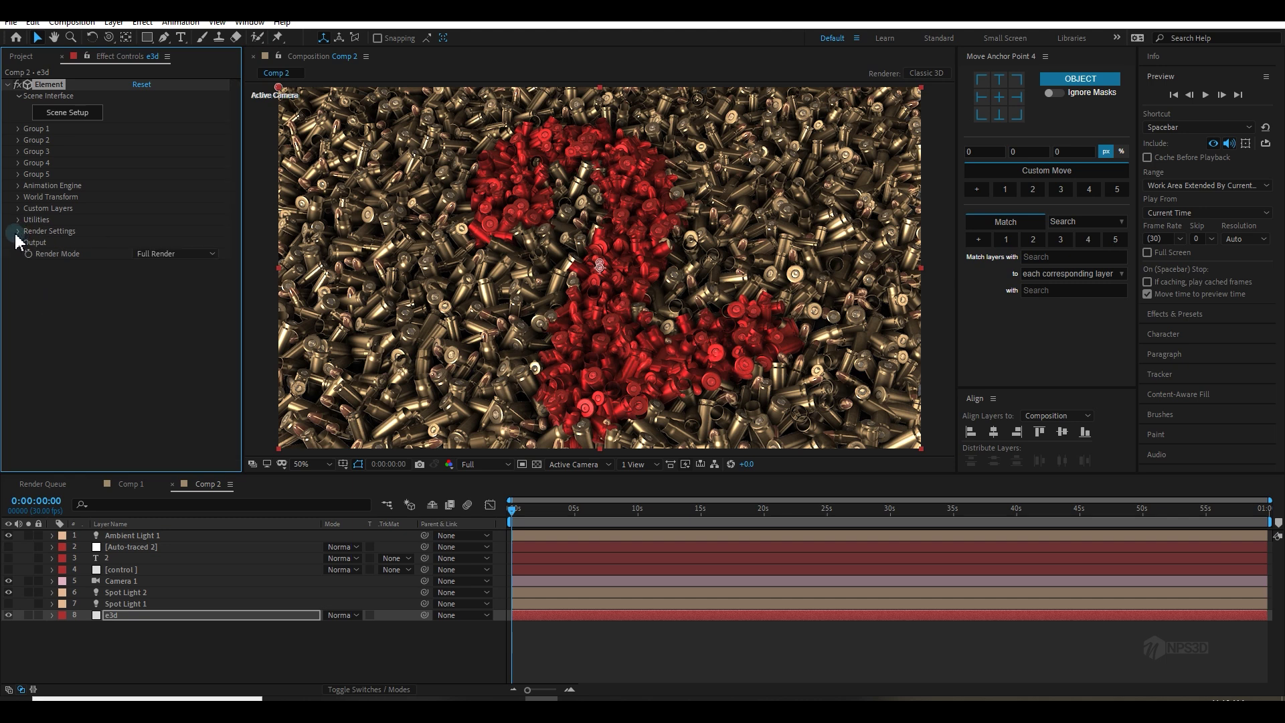
click(18, 231)
click(30, 242)
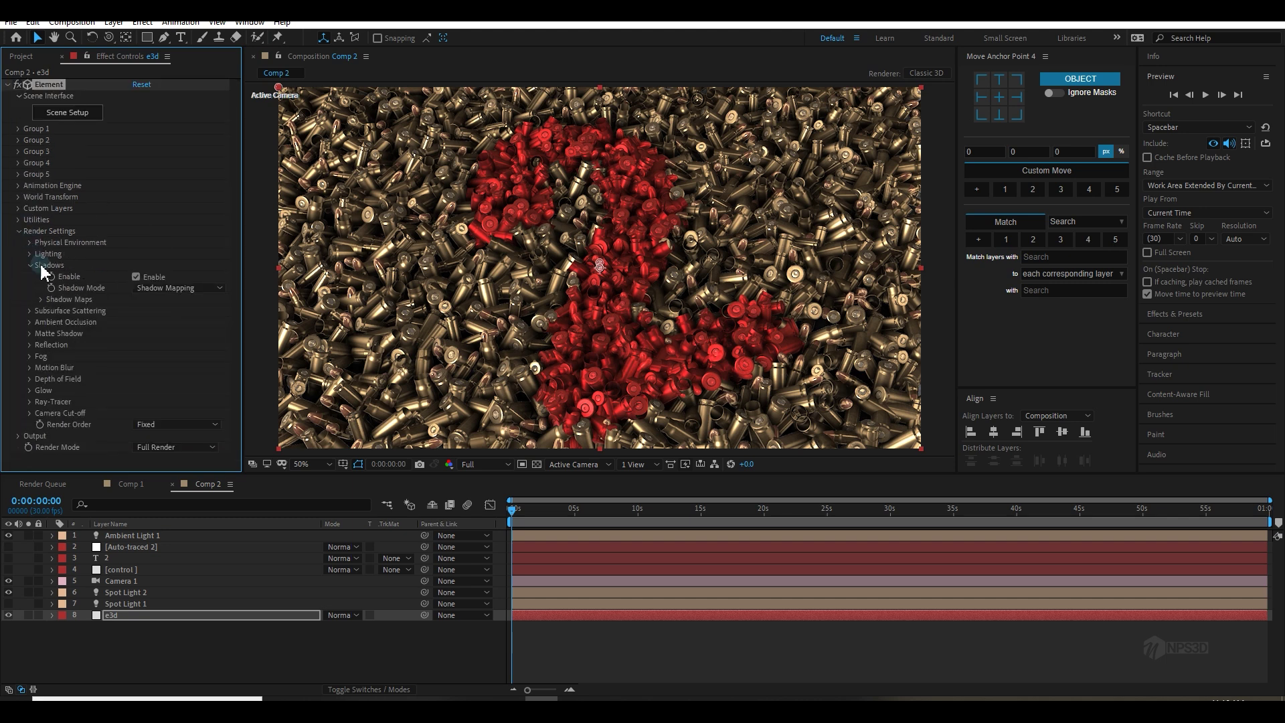
click(30, 413)
click(140, 425)
text(1)
key(Return)
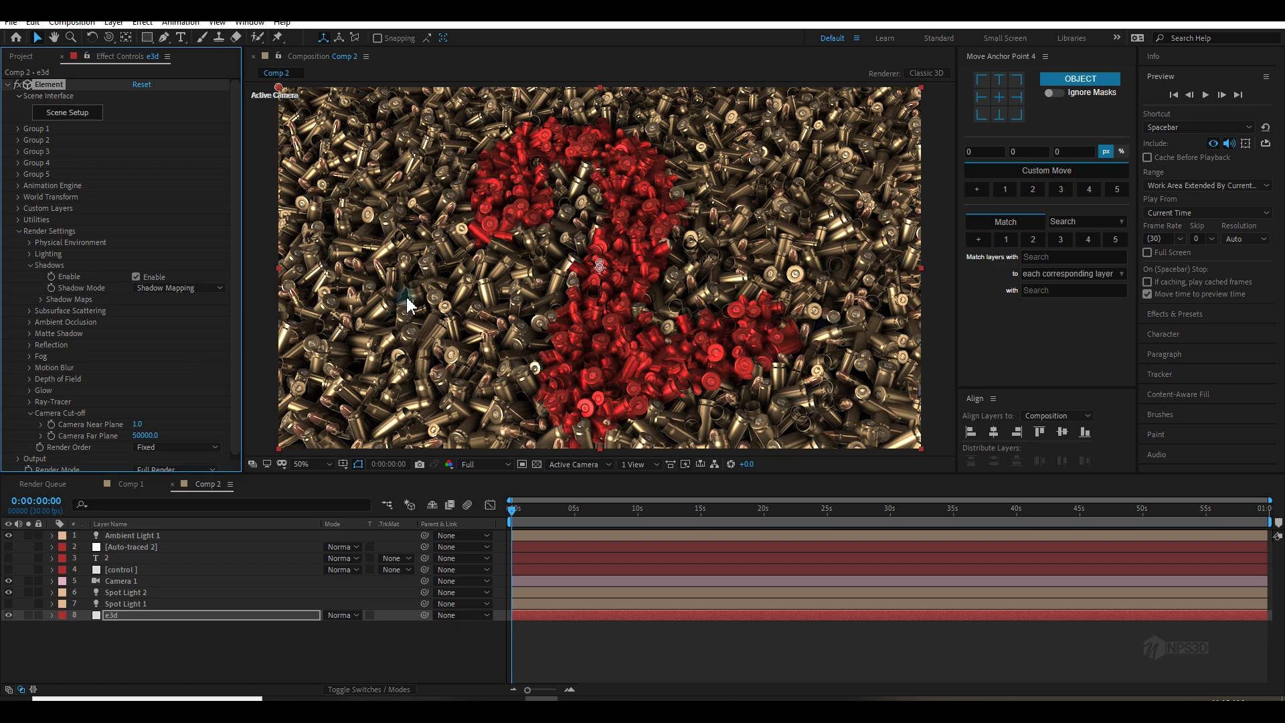
Step: Examine the rendered gold and red bullets up close and collapse the render settings
scroll(432, 275, up, 4)
scroll(499, 267, down, 3)
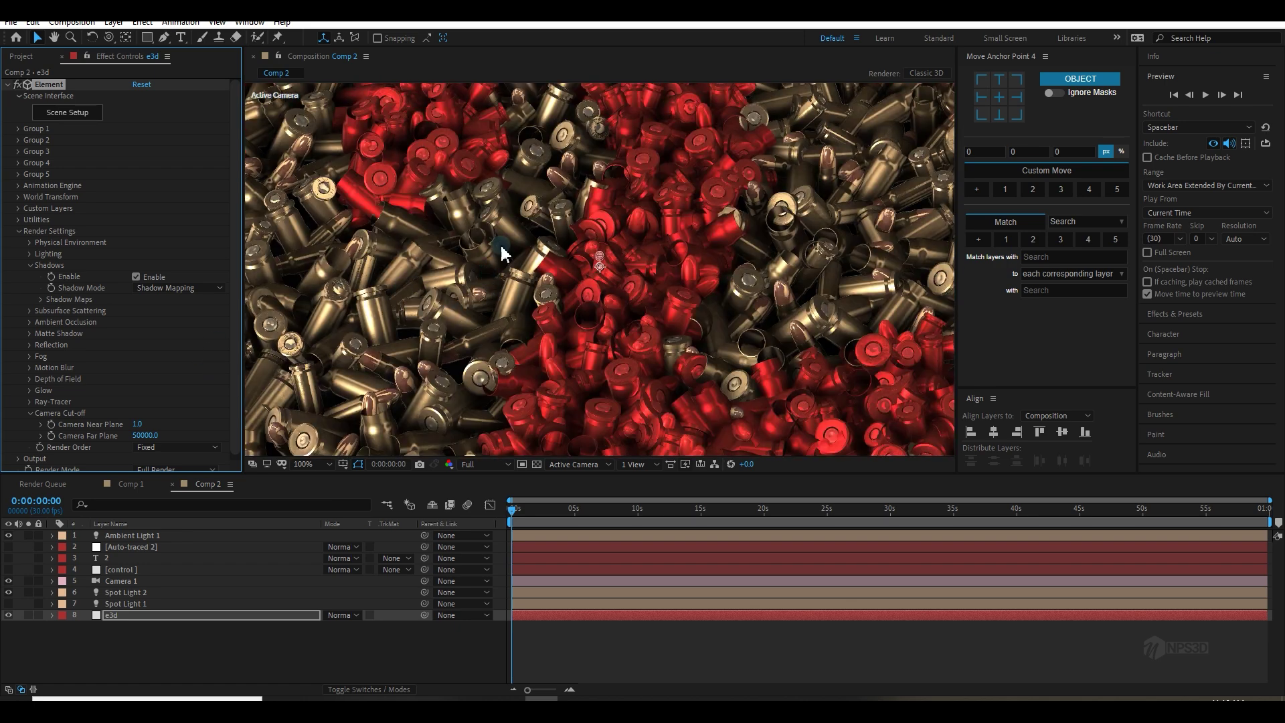
scroll(533, 290, down, 1)
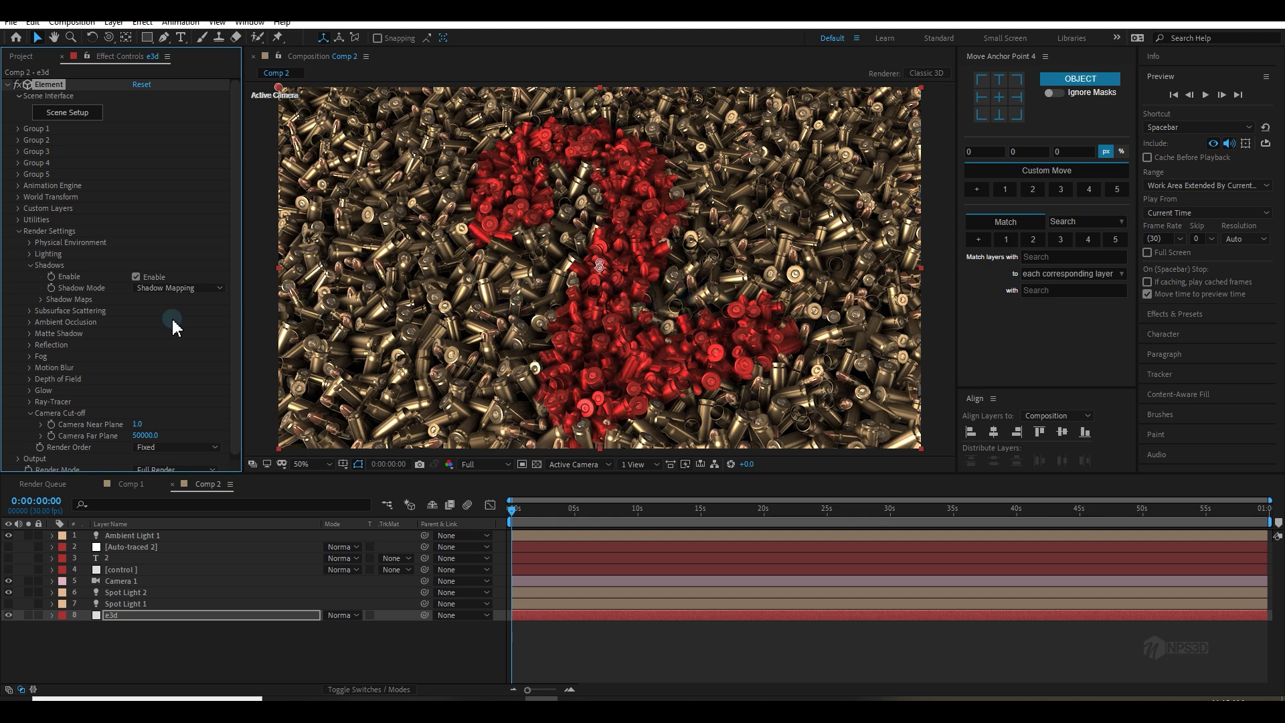
click(30, 265)
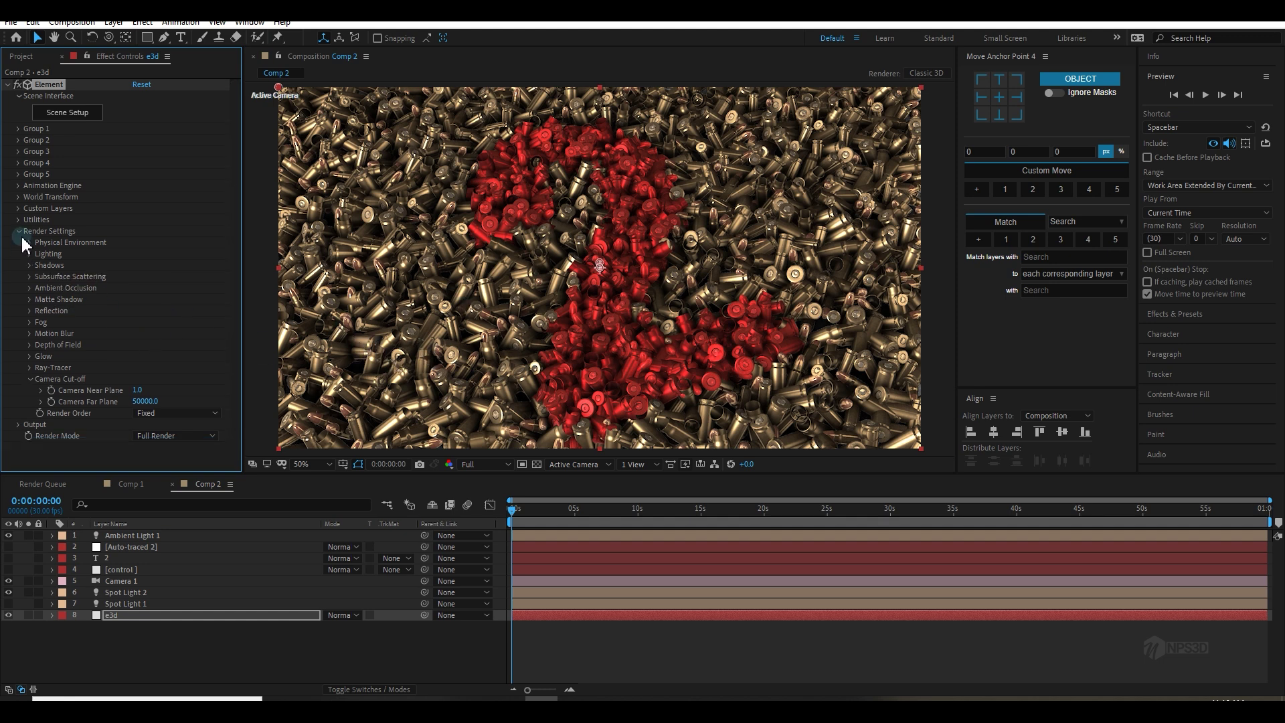
click(18, 231)
scroll(602, 308, down, 2)
scroll(598, 326, up, 2)
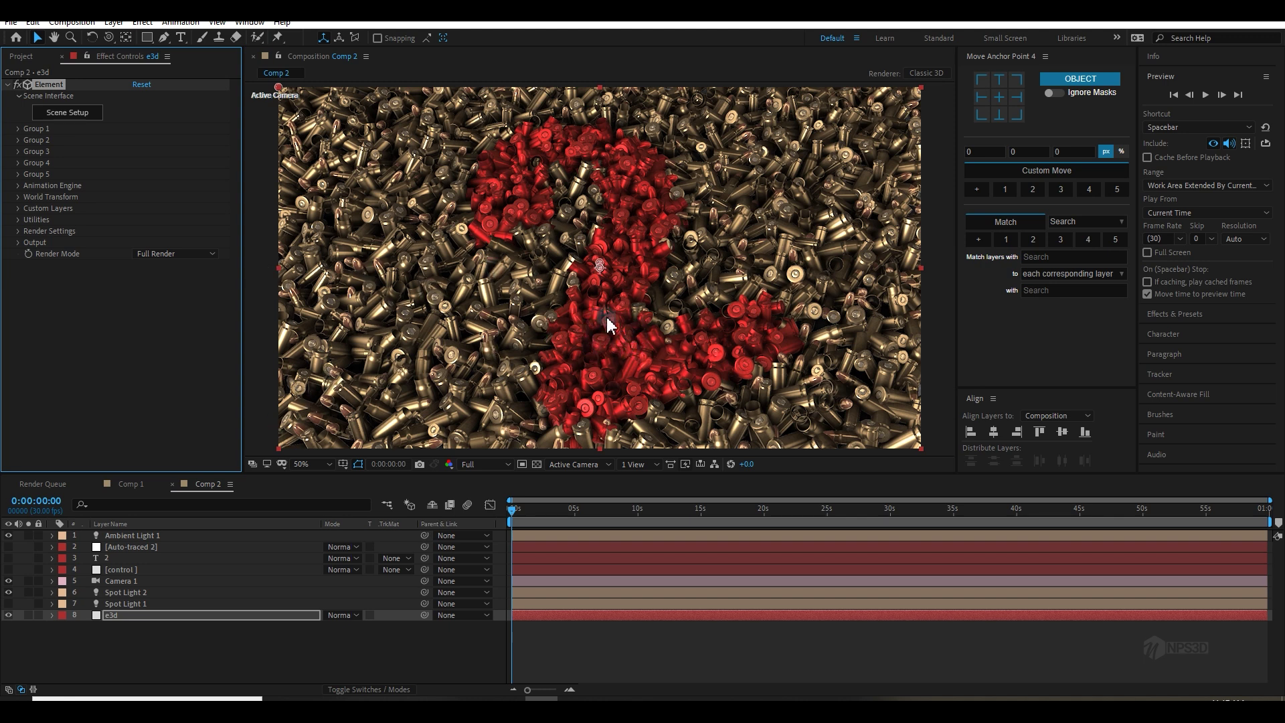
Step: Change the reflect mode of the first 25mm_shell model in the scene setup and apply the scene
click(73, 114)
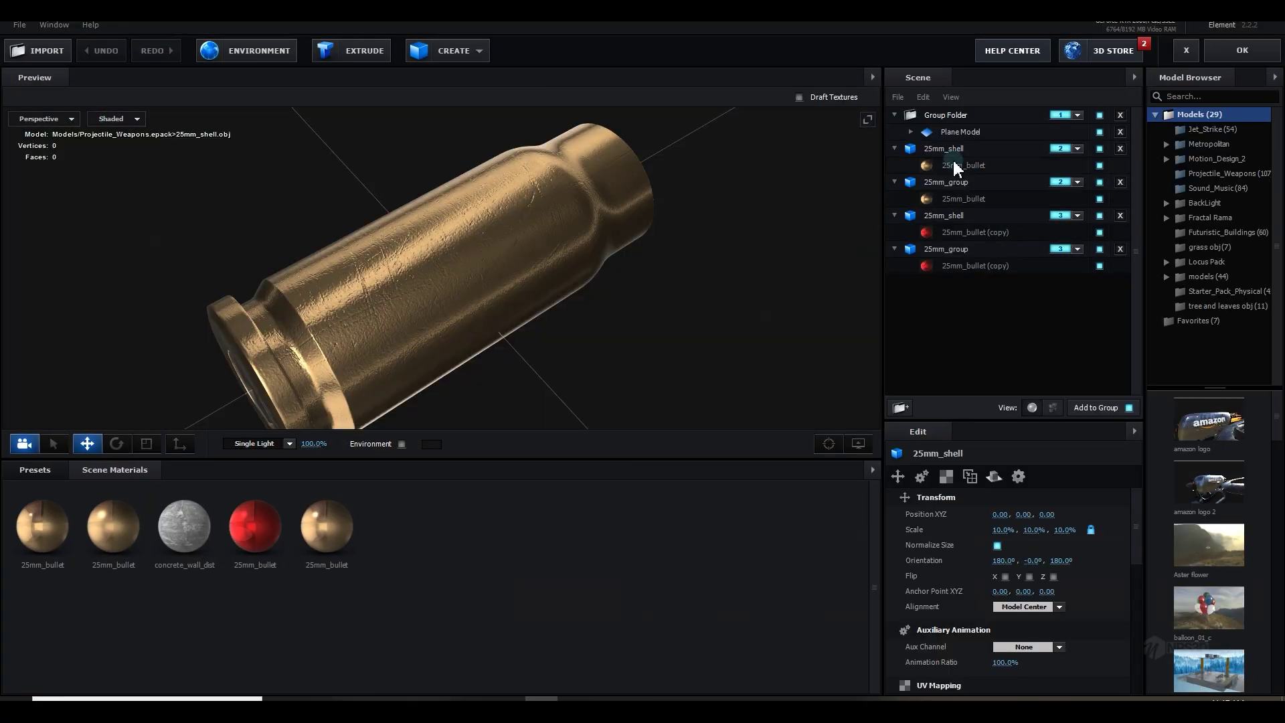
click(956, 166)
click(945, 149)
click(994, 476)
click(1026, 514)
click(1031, 543)
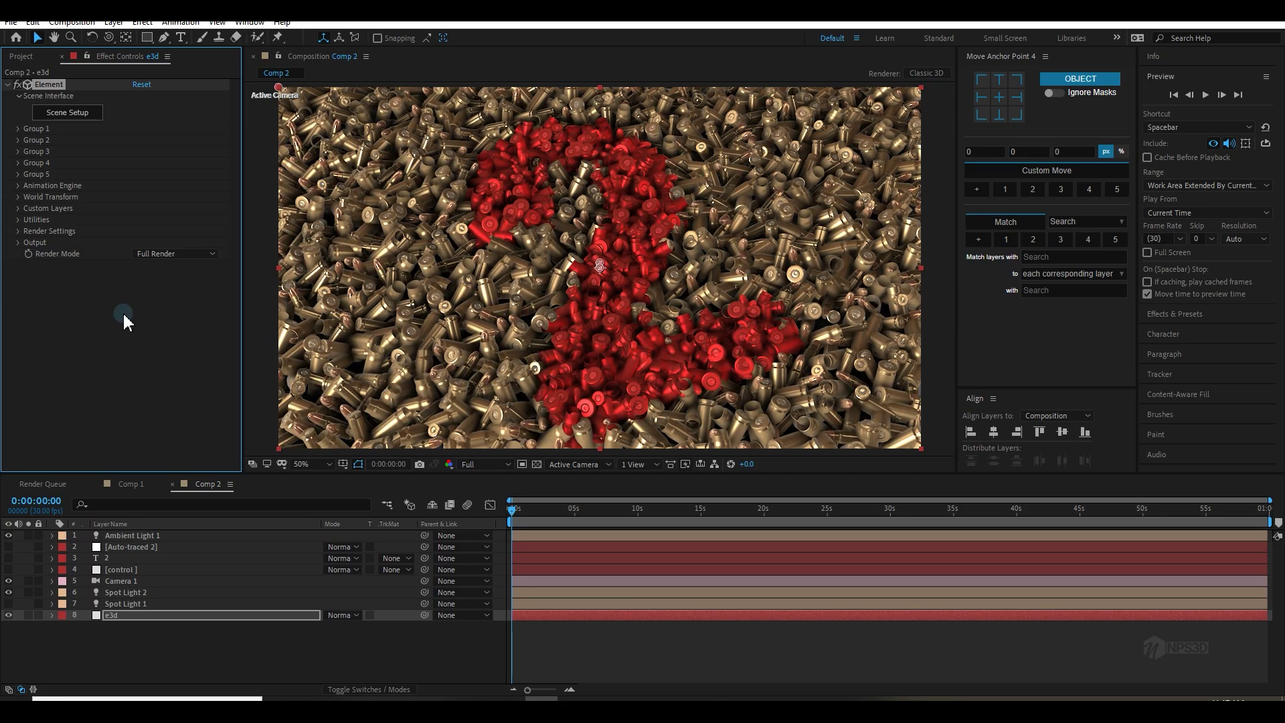
Step: Try the physical environment's Gamma at 1.00 and restore it to 2.00
click(18, 231)
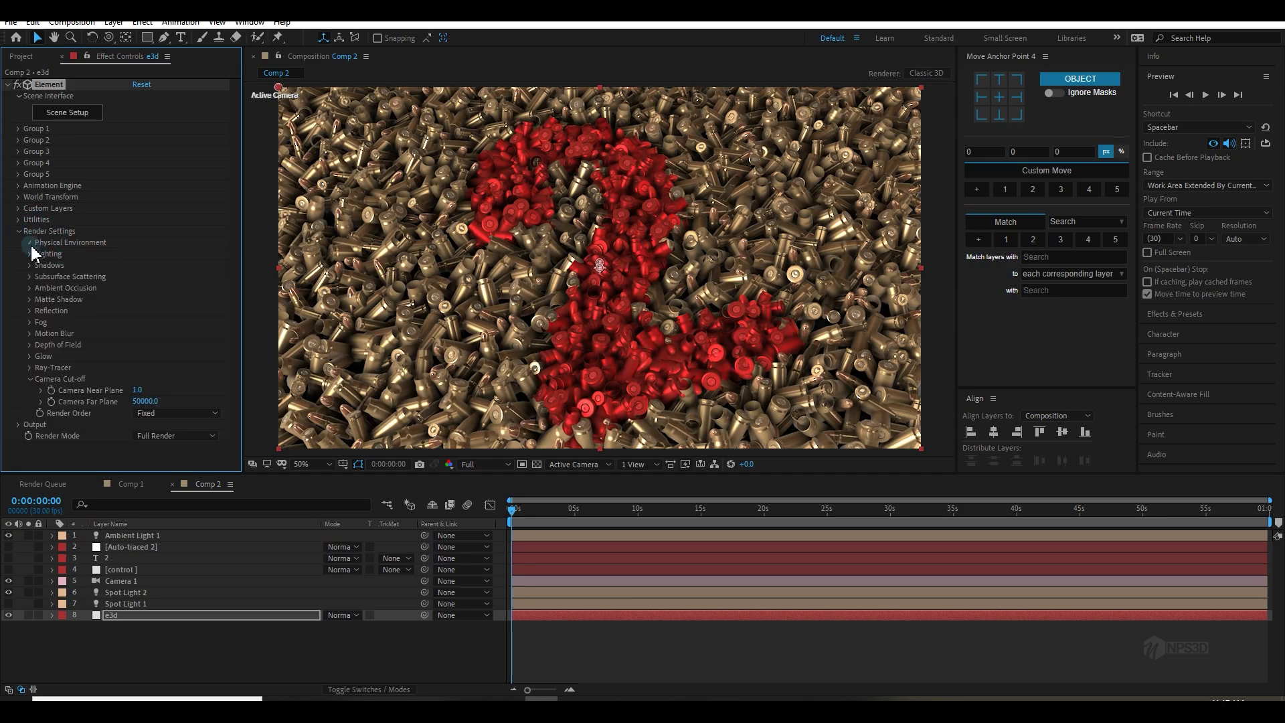
click(30, 242)
click(140, 265)
text(1)
click(179, 258)
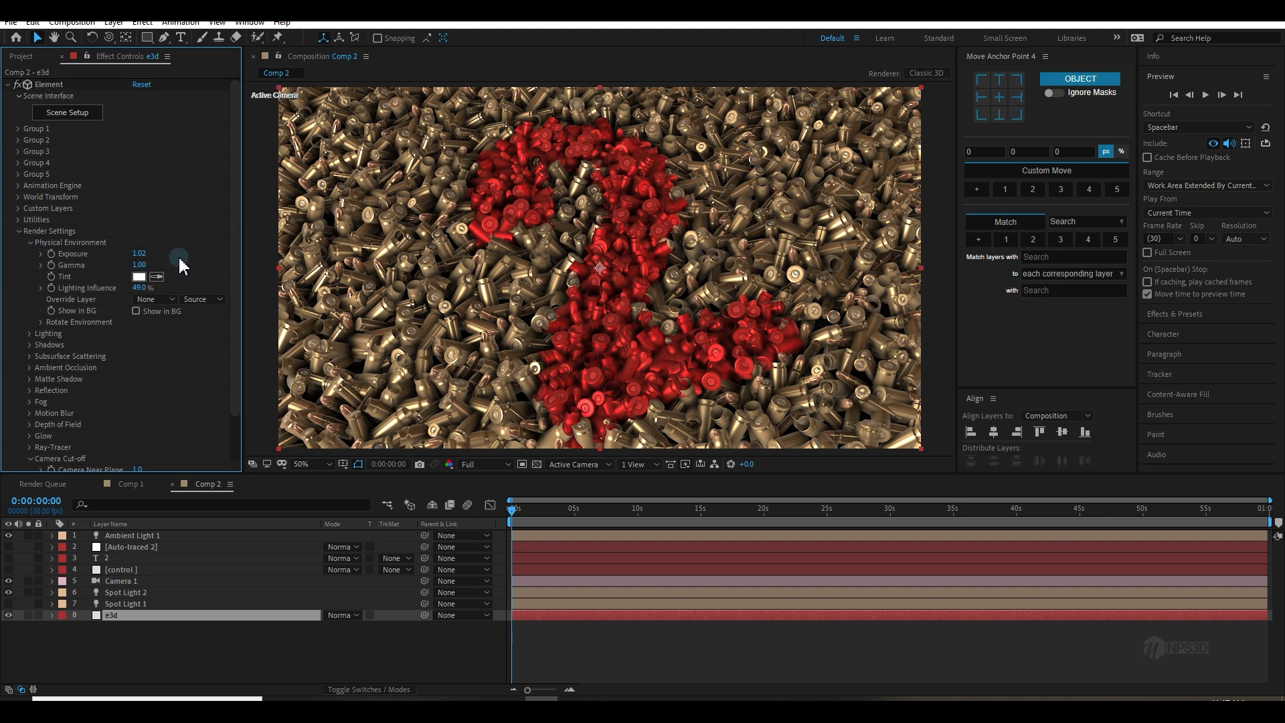
click(139, 265)
text(49.)
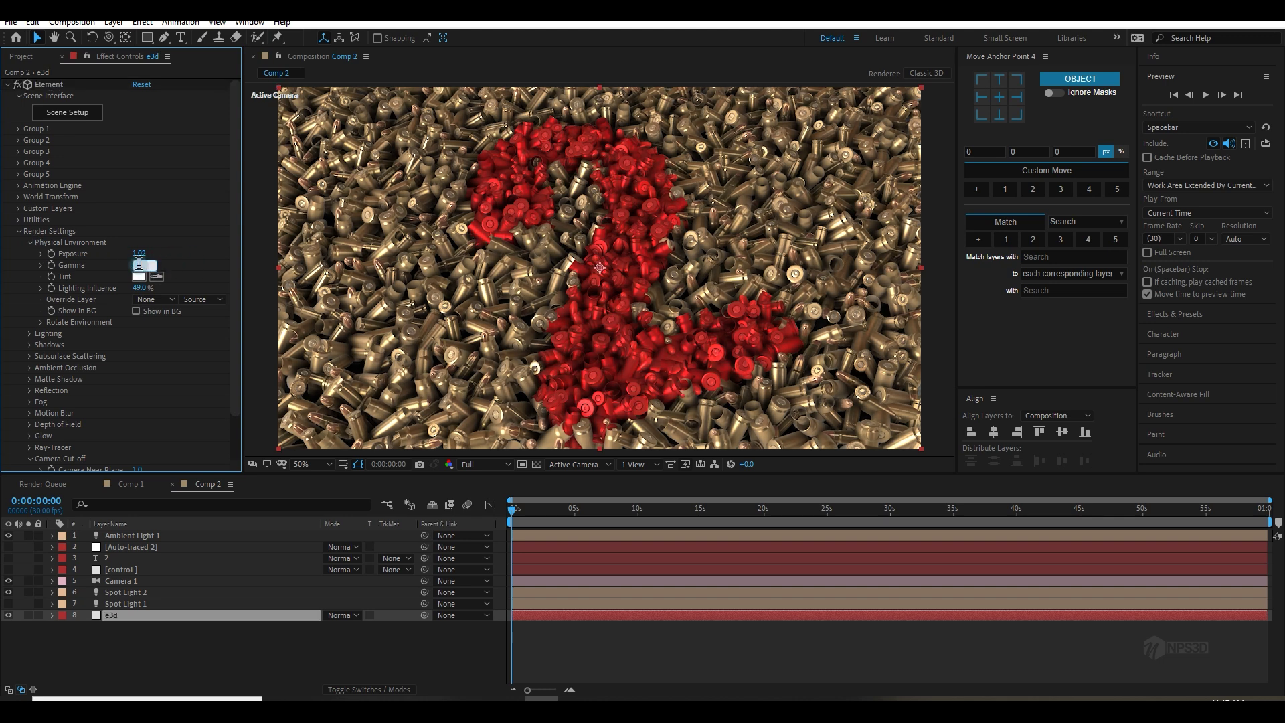
text(0)
key(Return)
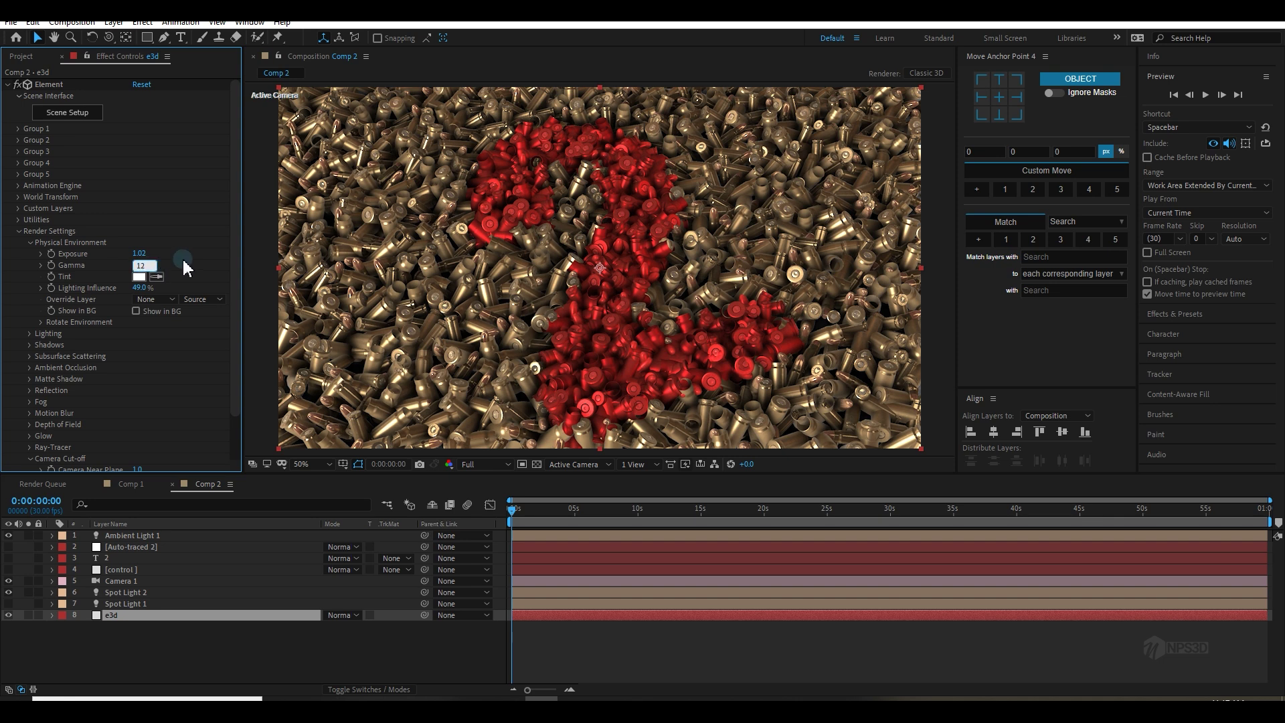
click(139, 265)
text(2)
key(Return)
Step: Try the physical environment's Exposure at 0.50 and settle on 1.00
click(139, 254)
text(0.5)
click(188, 256)
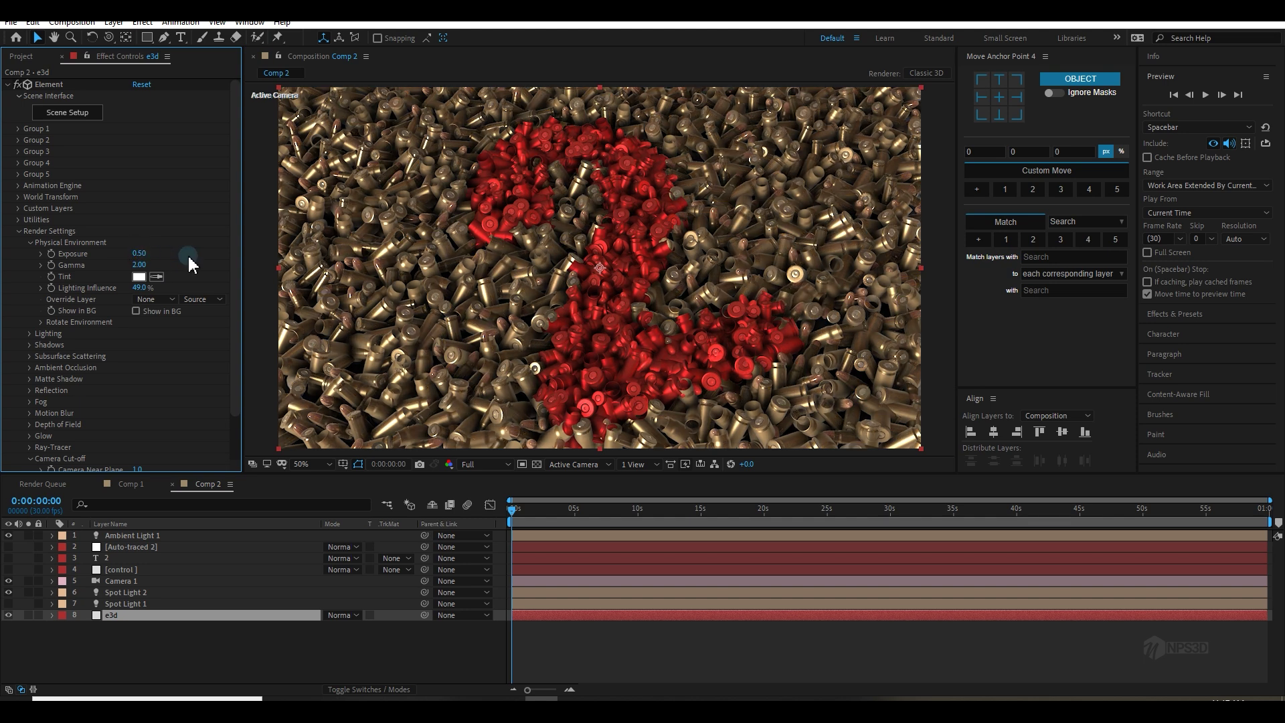
click(139, 254)
text(1)
click(171, 254)
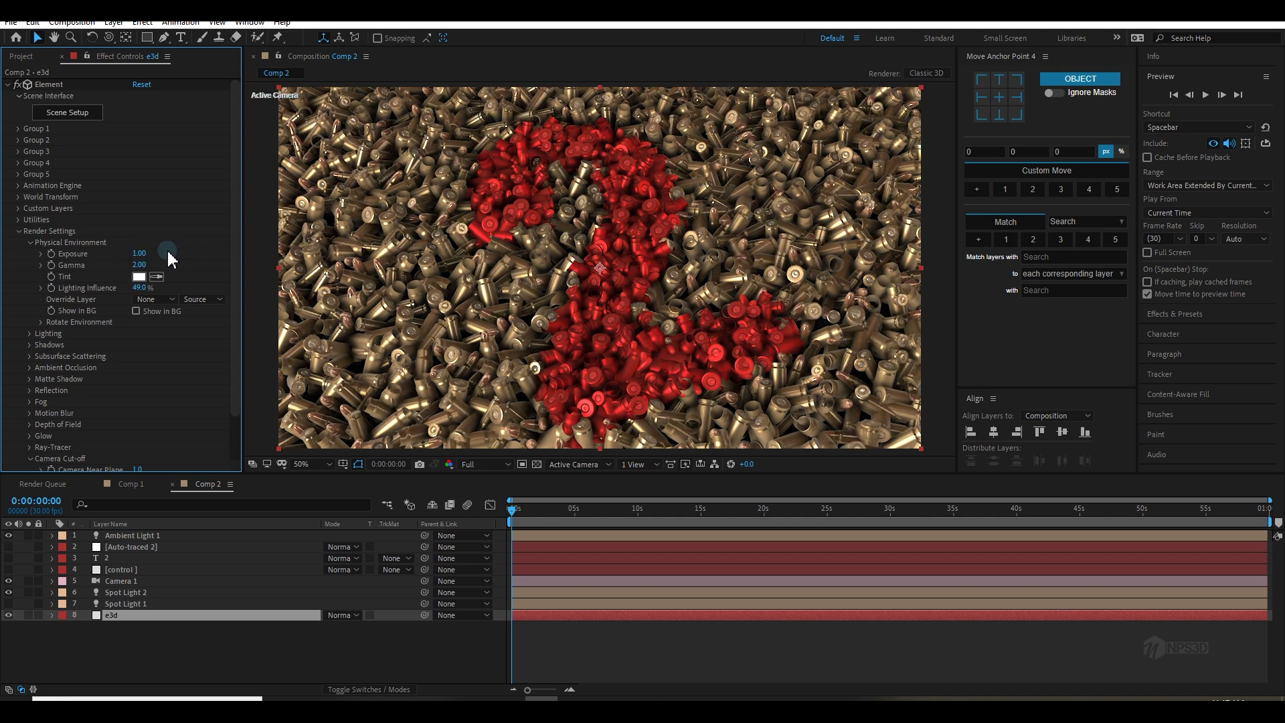
Step: Add an adjustment layer to the composition and place it above all other layers
key(comma)
key(period)
right_click(127, 648)
mouse_move(168, 505)
click(373, 614)
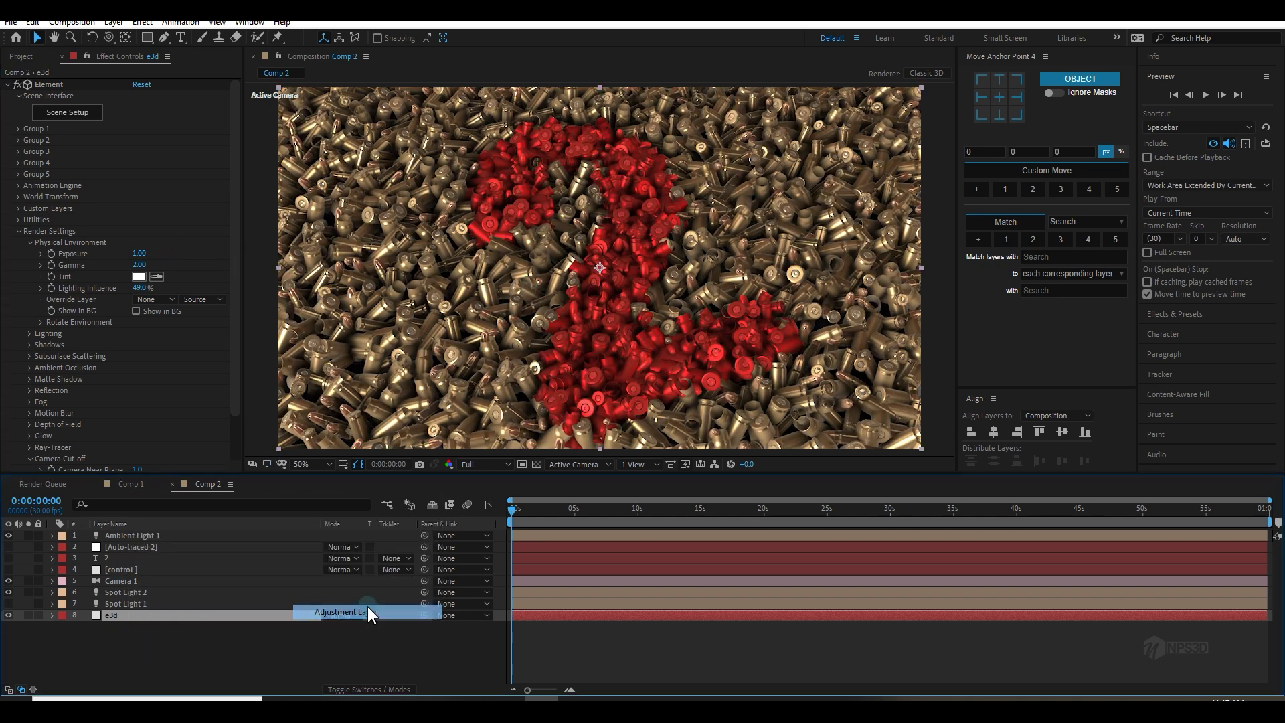
drag(130, 617, 172, 537)
Step: Apply the Curves effect to the adjustment layer, slightly lowering the RGB curve's shadows and anchoring its highlights
key(ctrl+space)
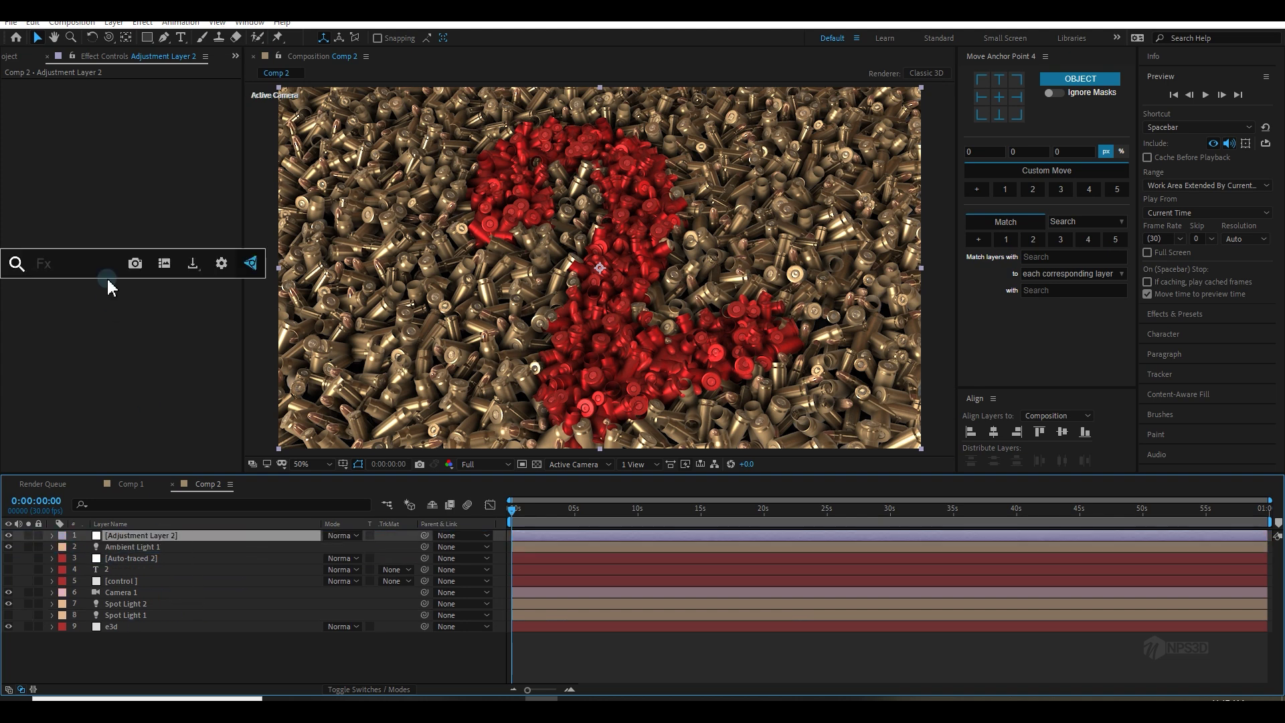
text(cu)
key(Return)
drag(81, 258, 67, 274)
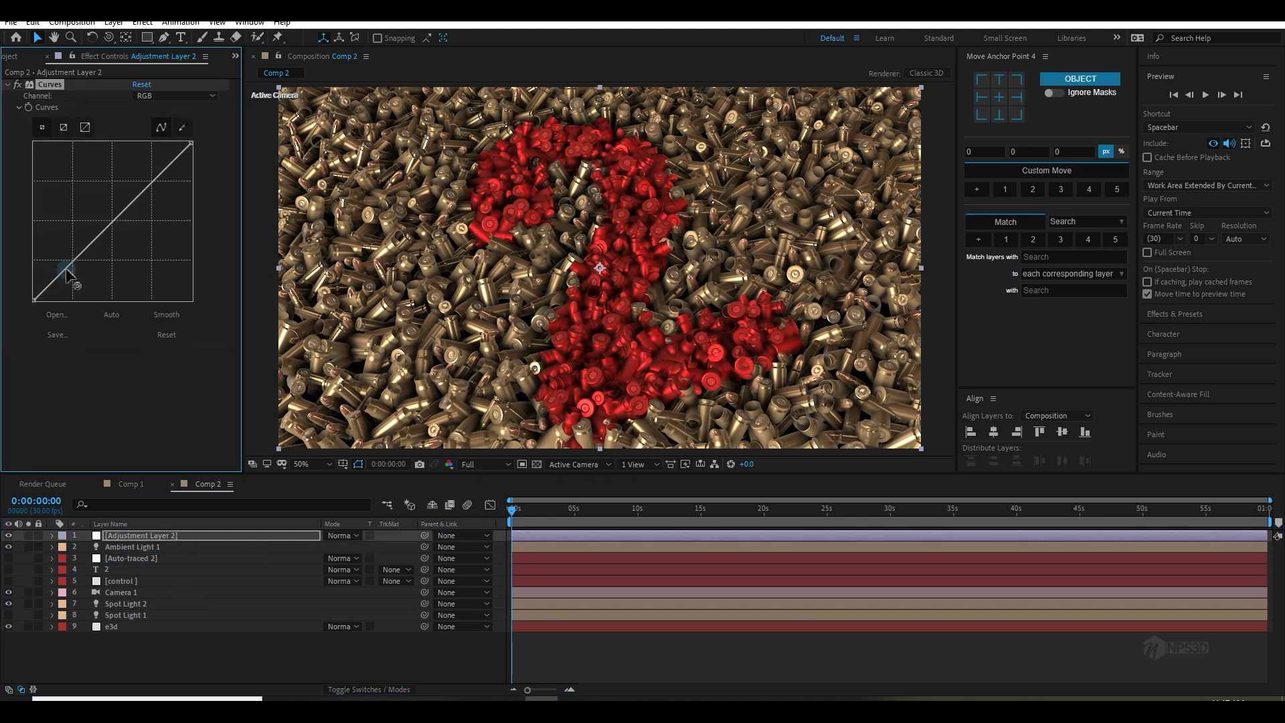
click(152, 183)
Step: Raise the Red channel's curve slightly and lower the highlight end of the Blue channel's curve for a warmer tint
click(176, 96)
click(171, 125)
mouse_move(188, 147)
mouse_down()
mouse_move(175, 133)
mouse_move(200, 154)
mouse_up()
click(176, 96)
click(191, 154)
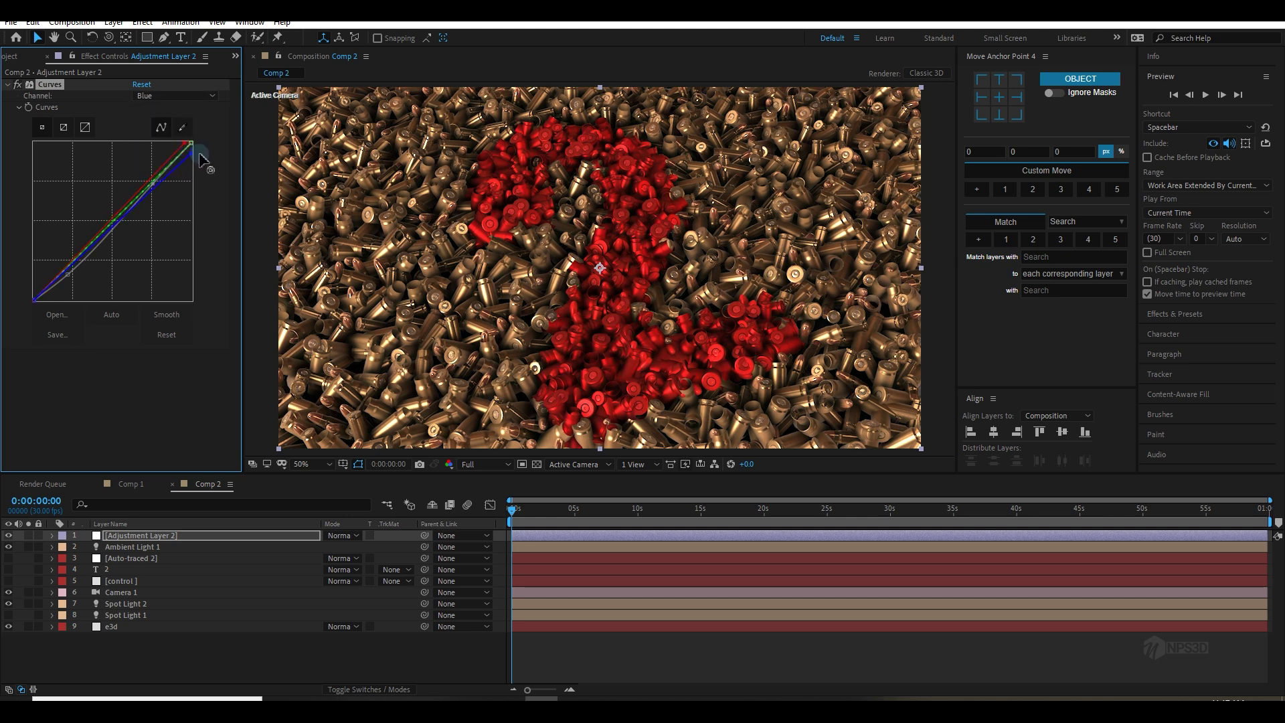
Step: Raise the Green channel's curve slightly by shifting its highlight end inward
click(174, 95)
click(179, 147)
drag(192, 141, 185, 139)
mouse_move(33, 299)
mouse_down()
mouse_move(30, 281)
mouse_move(34, 300)
mouse_up()
Step: Bring up the composition's options for new layers and settings in the timeline
right_click(87, 685)
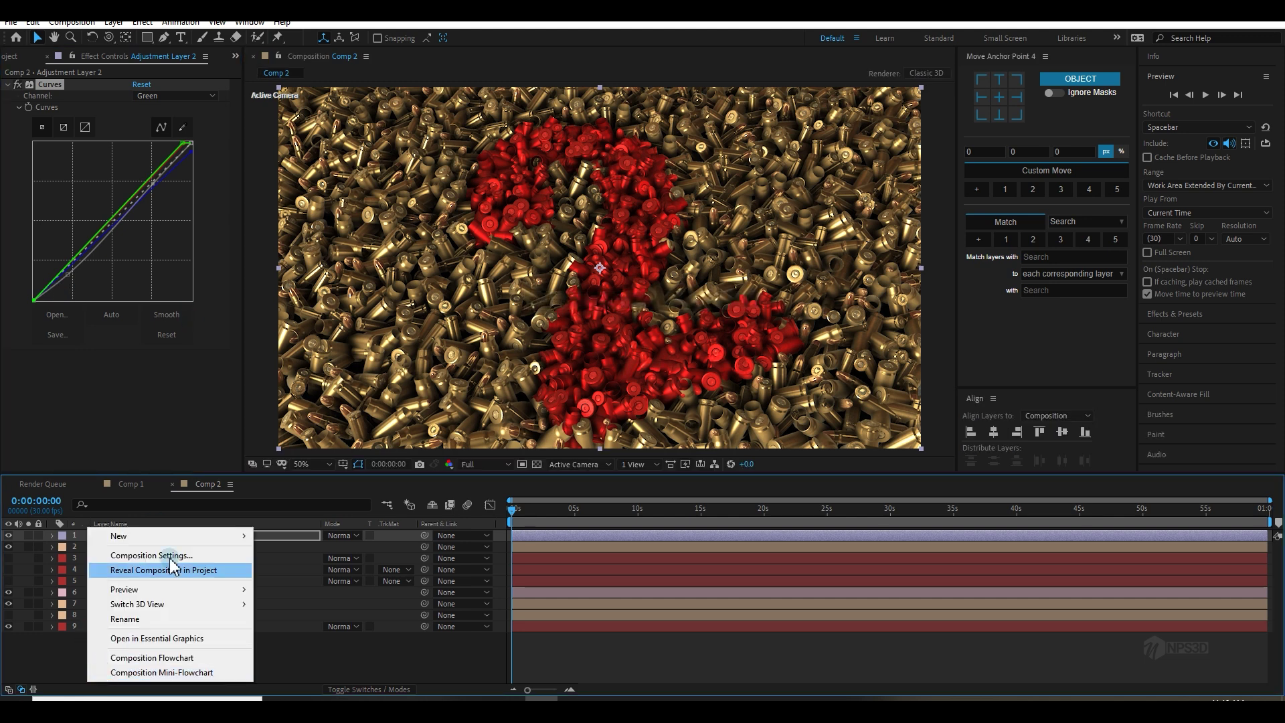